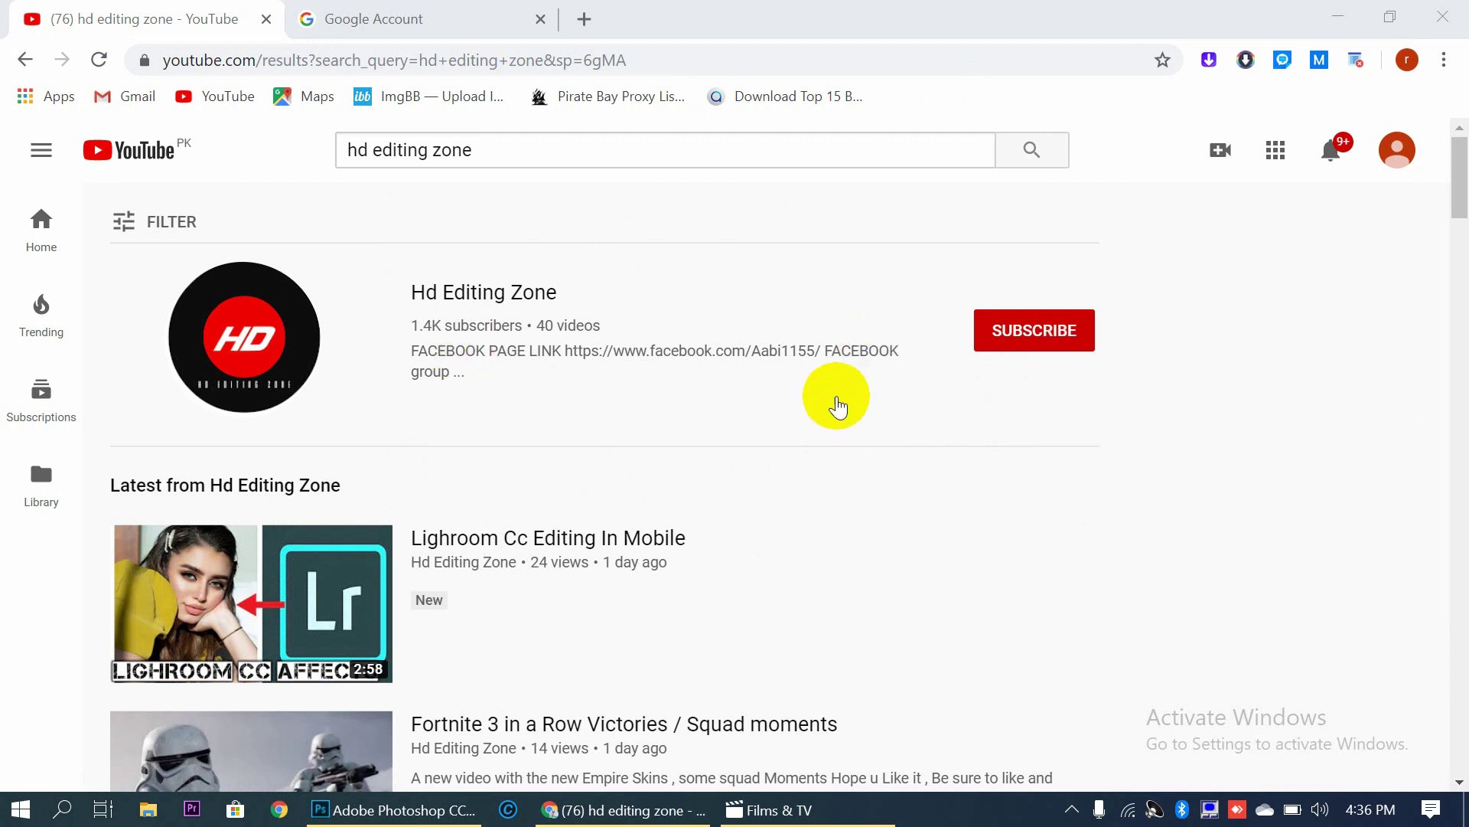
Subscribe to the Hd Editing Zone channel and open its notification bell options
{"action": "left_click", "coordinate": [1022, 346]}
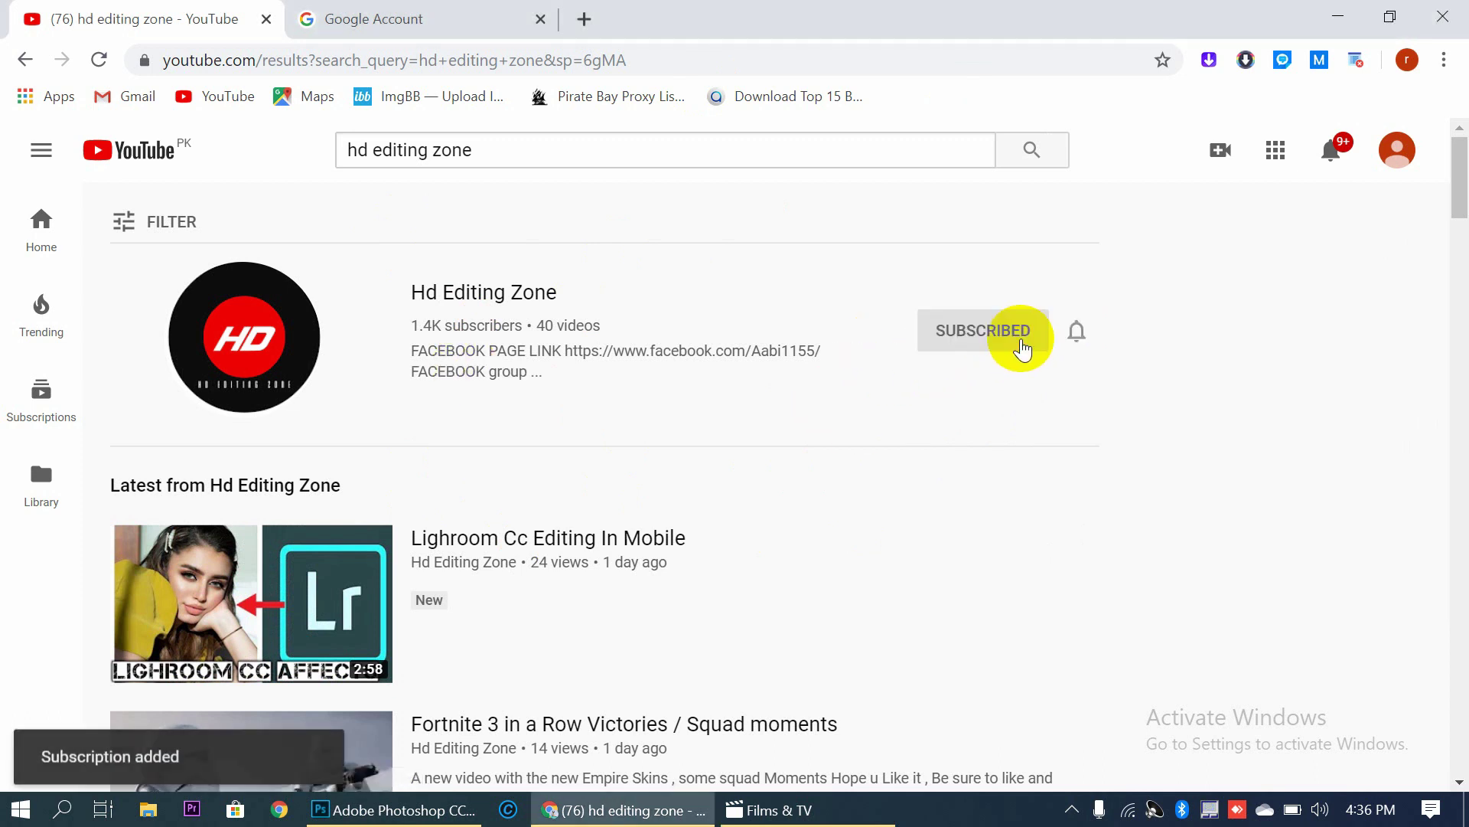
{"action": "left_click", "coordinate": [1079, 333]}
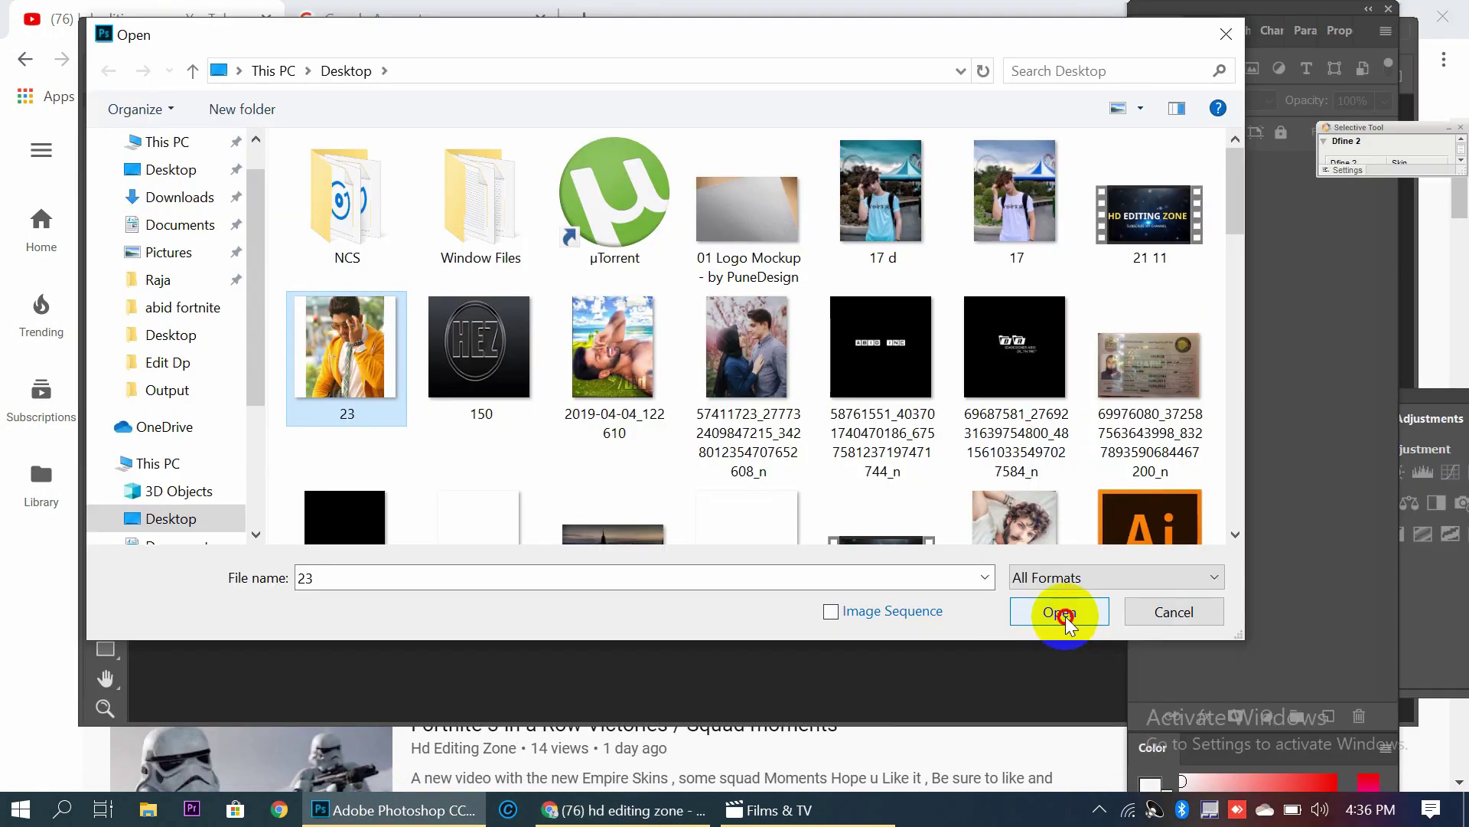
Open 23.png, resize it to 1600 × 1600 px, and fit it to the screen
{"action": "left_click", "coordinate": [1065, 616]}
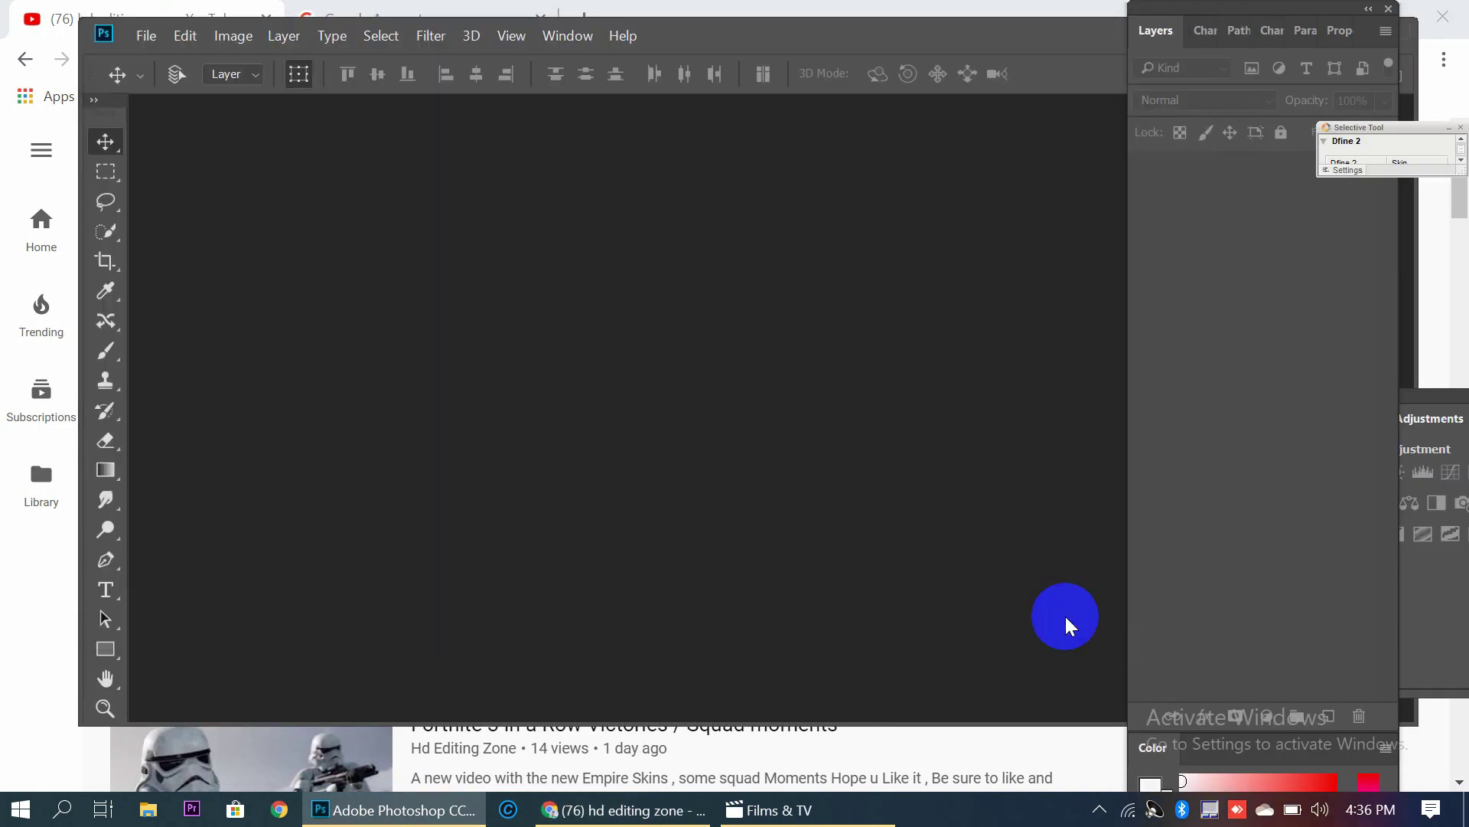
{"action": "left_click", "coordinate": [233, 36]}
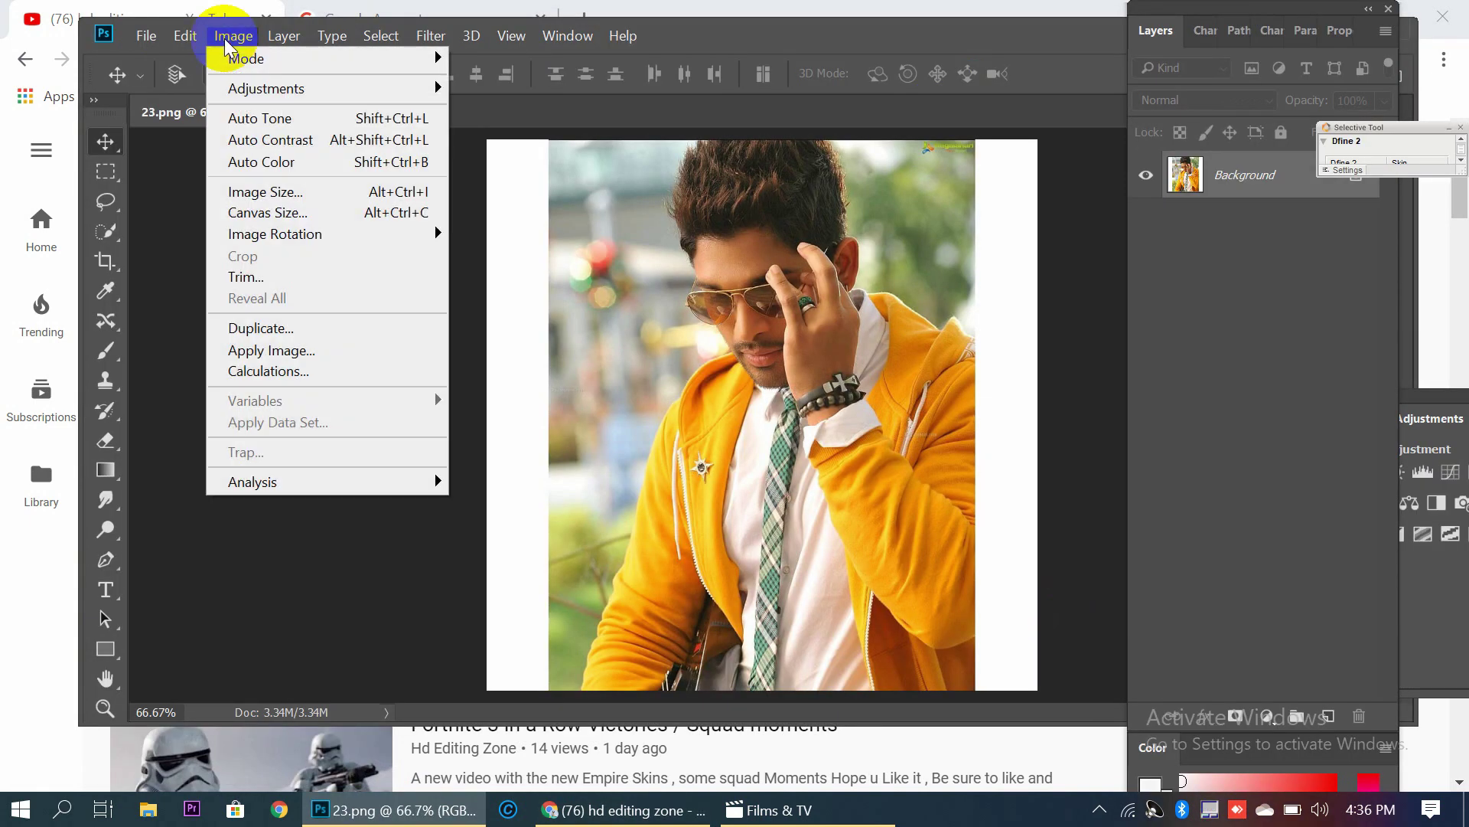
{"action": "left_click", "coordinate": [280, 192]}
{"action": "left_click_drag", "start_coordinate": [656, 256], "coordinate": [686, 258]}
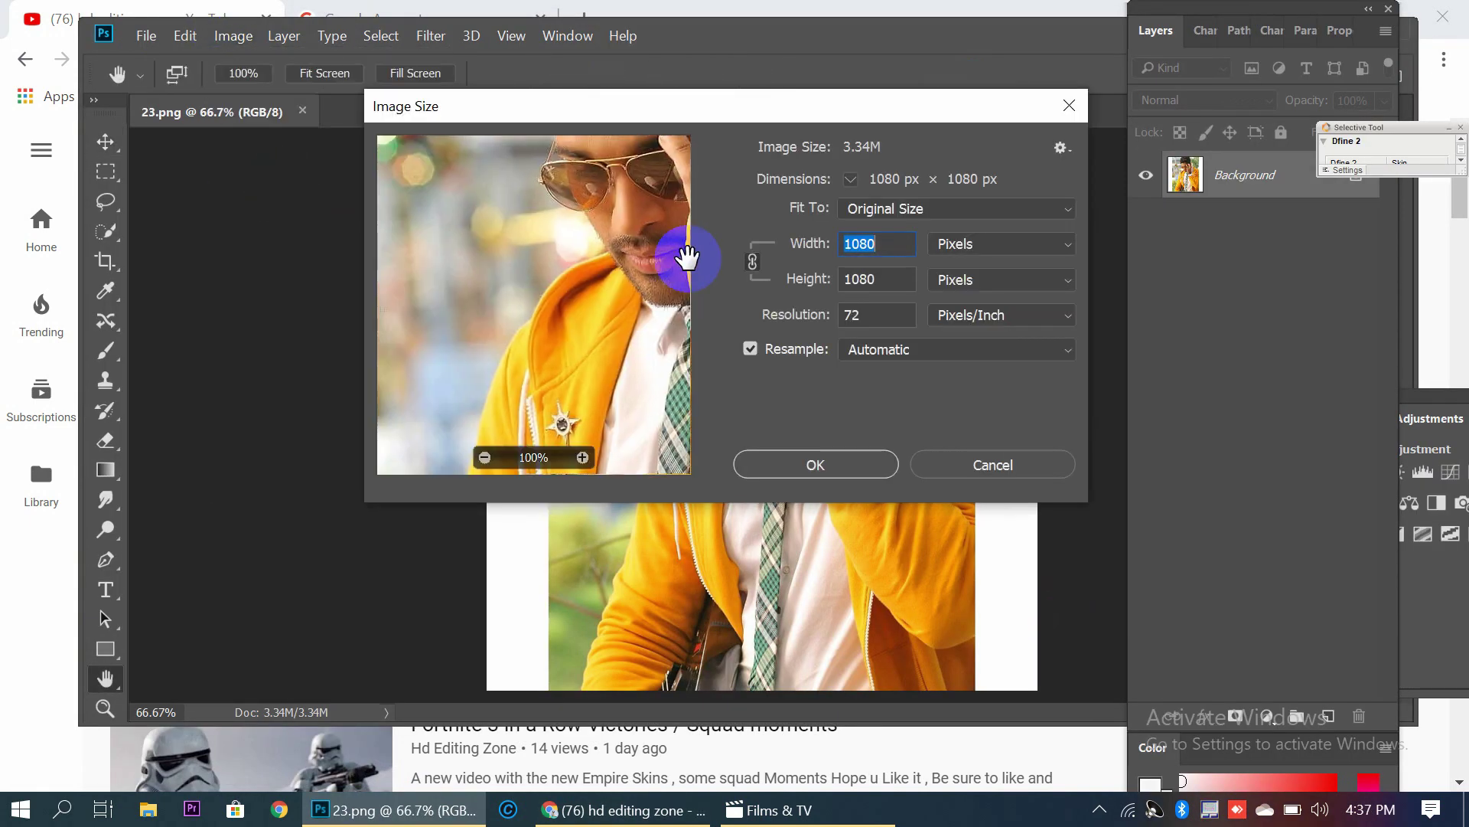
{"action": "type", "text": "160"}
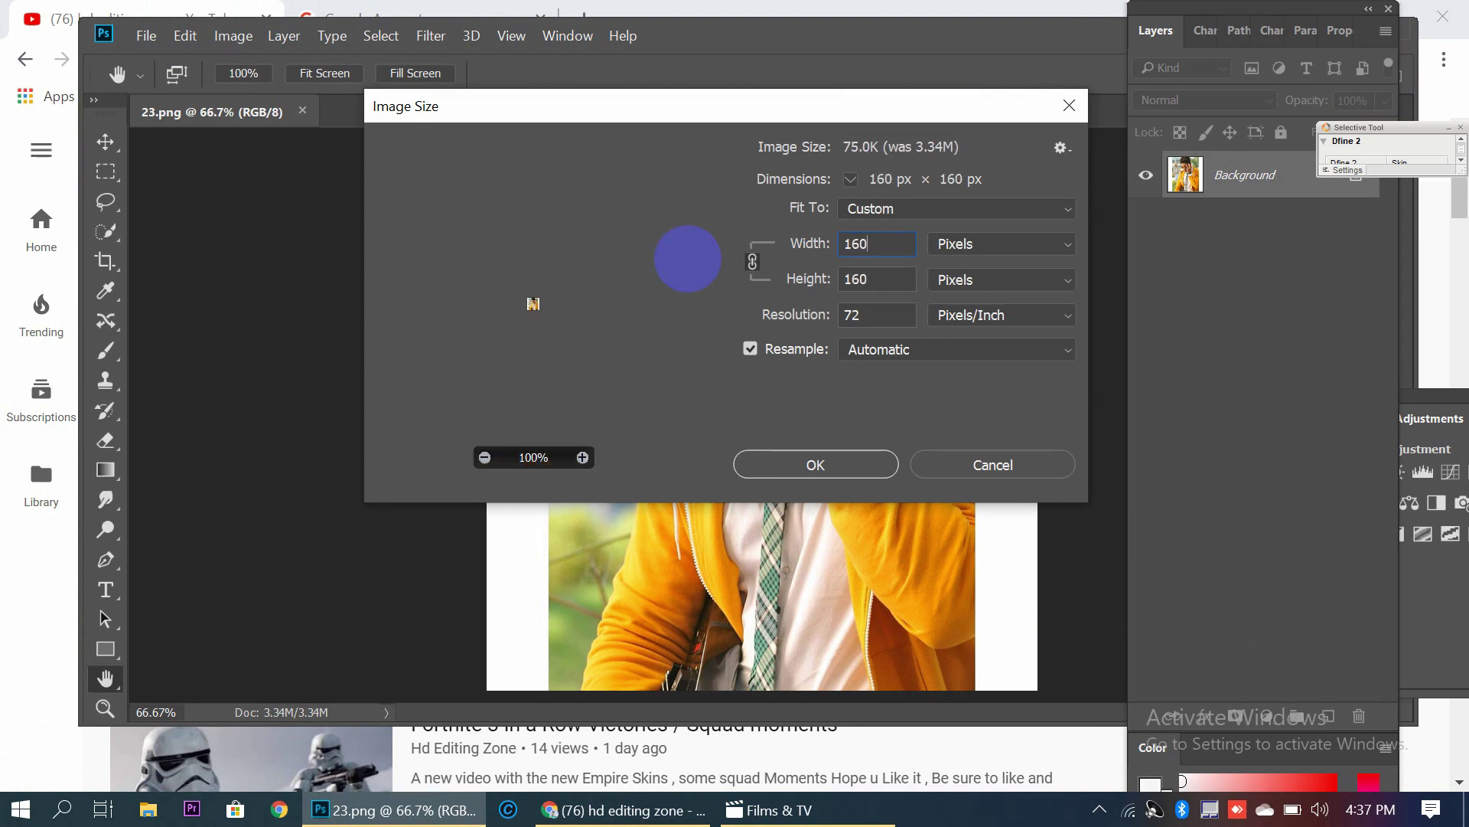
{"action": "type", "text": "0"}
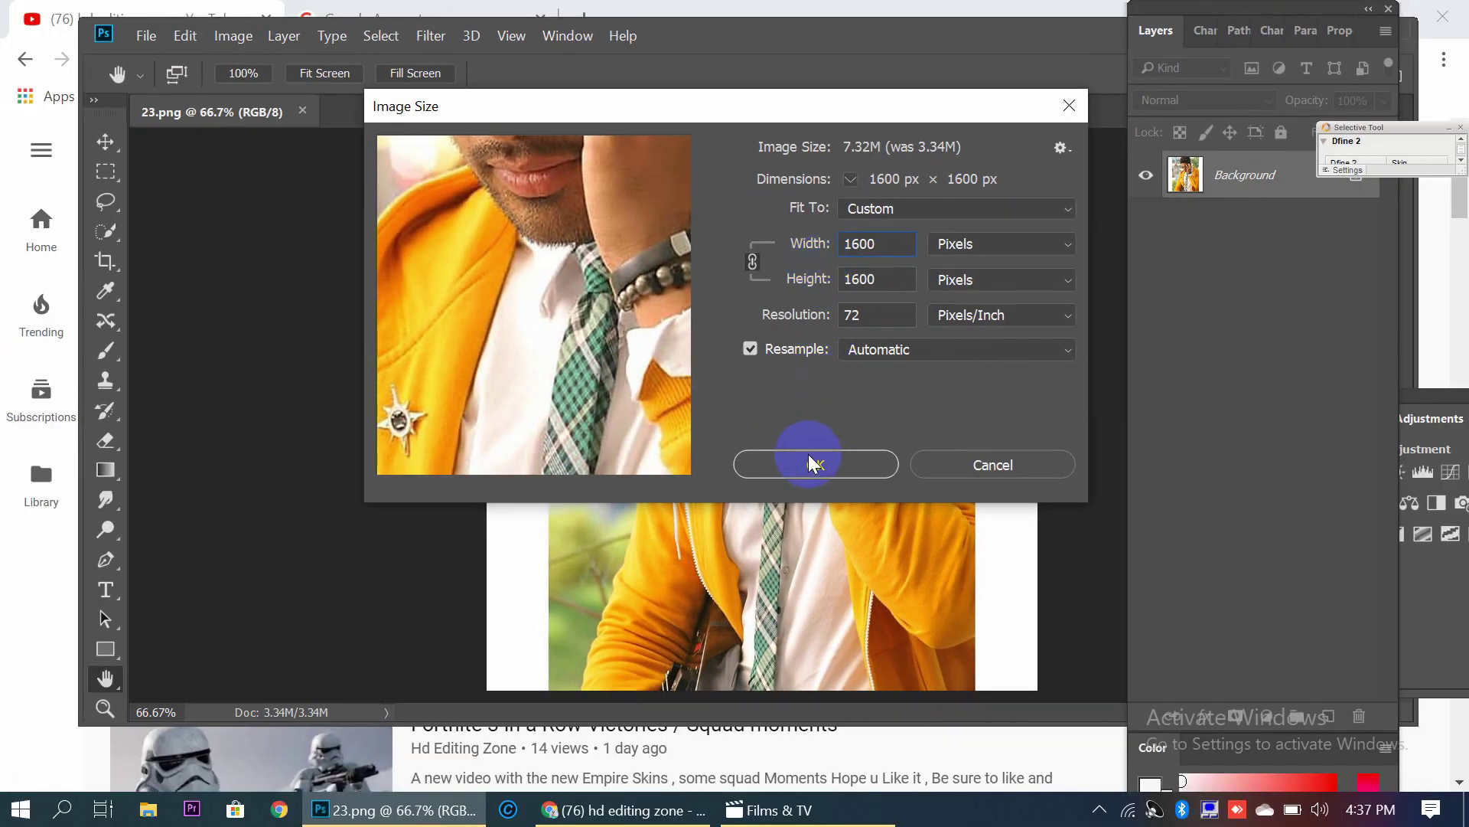
{"action": "left_click", "coordinate": [811, 459]}
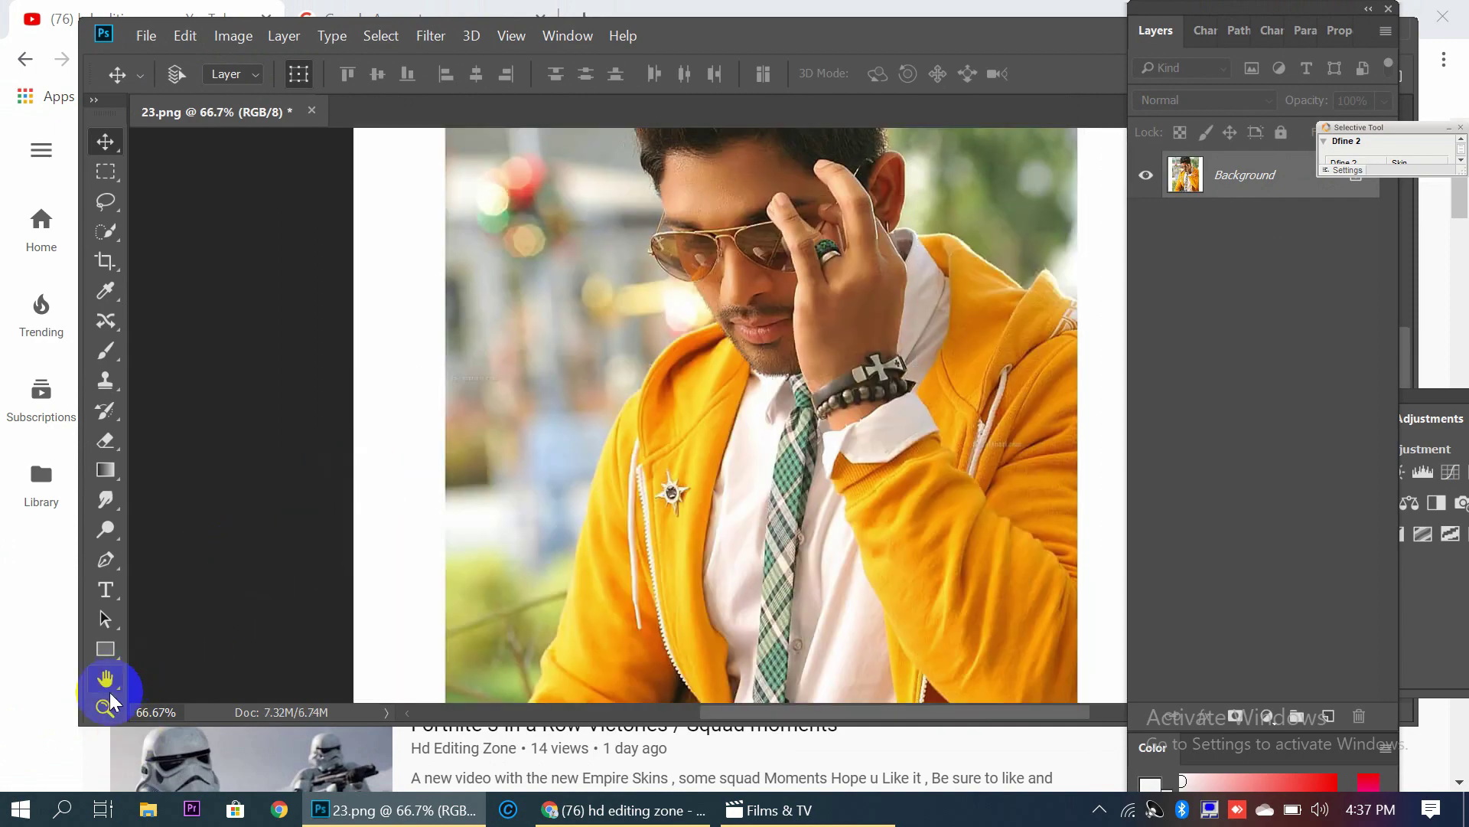
{"action": "left_click", "coordinate": [104, 710]}
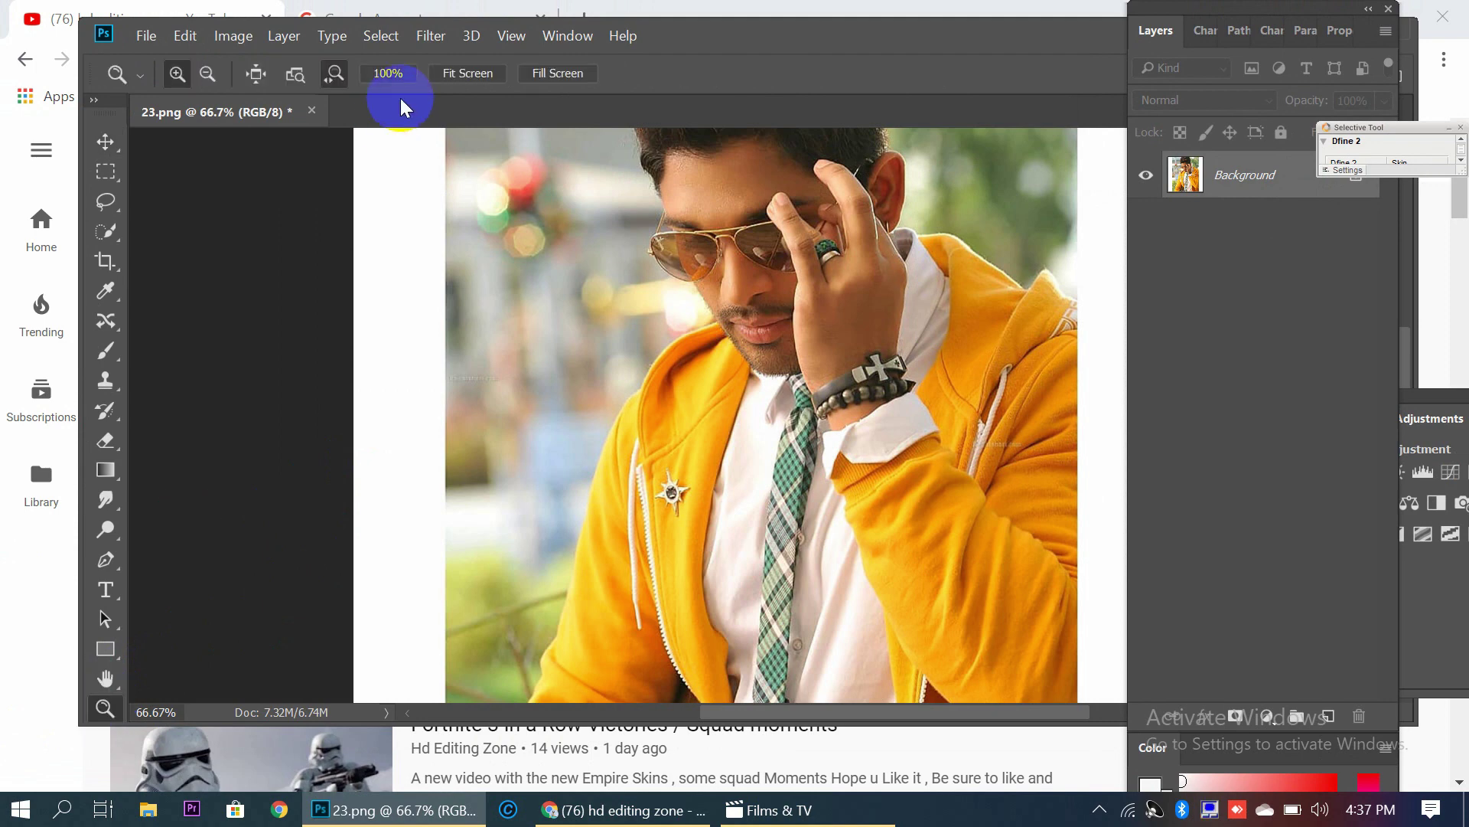
{"action": "left_click", "coordinate": [456, 70]}
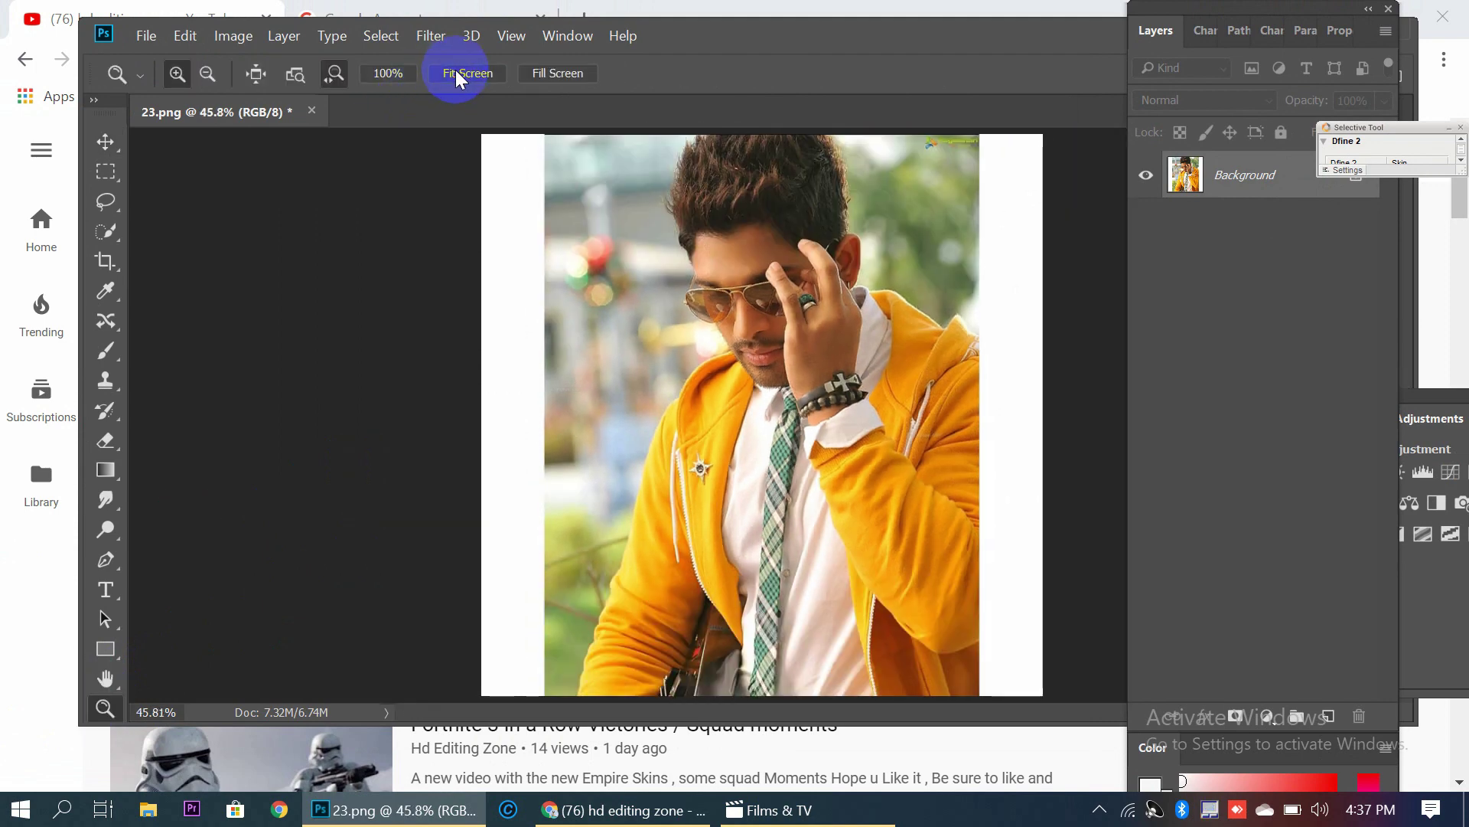
Duplicate the Background into Layer 1 and launch the Camera Raw filter on it
{"action": "key", "text": "ctrl+j"}
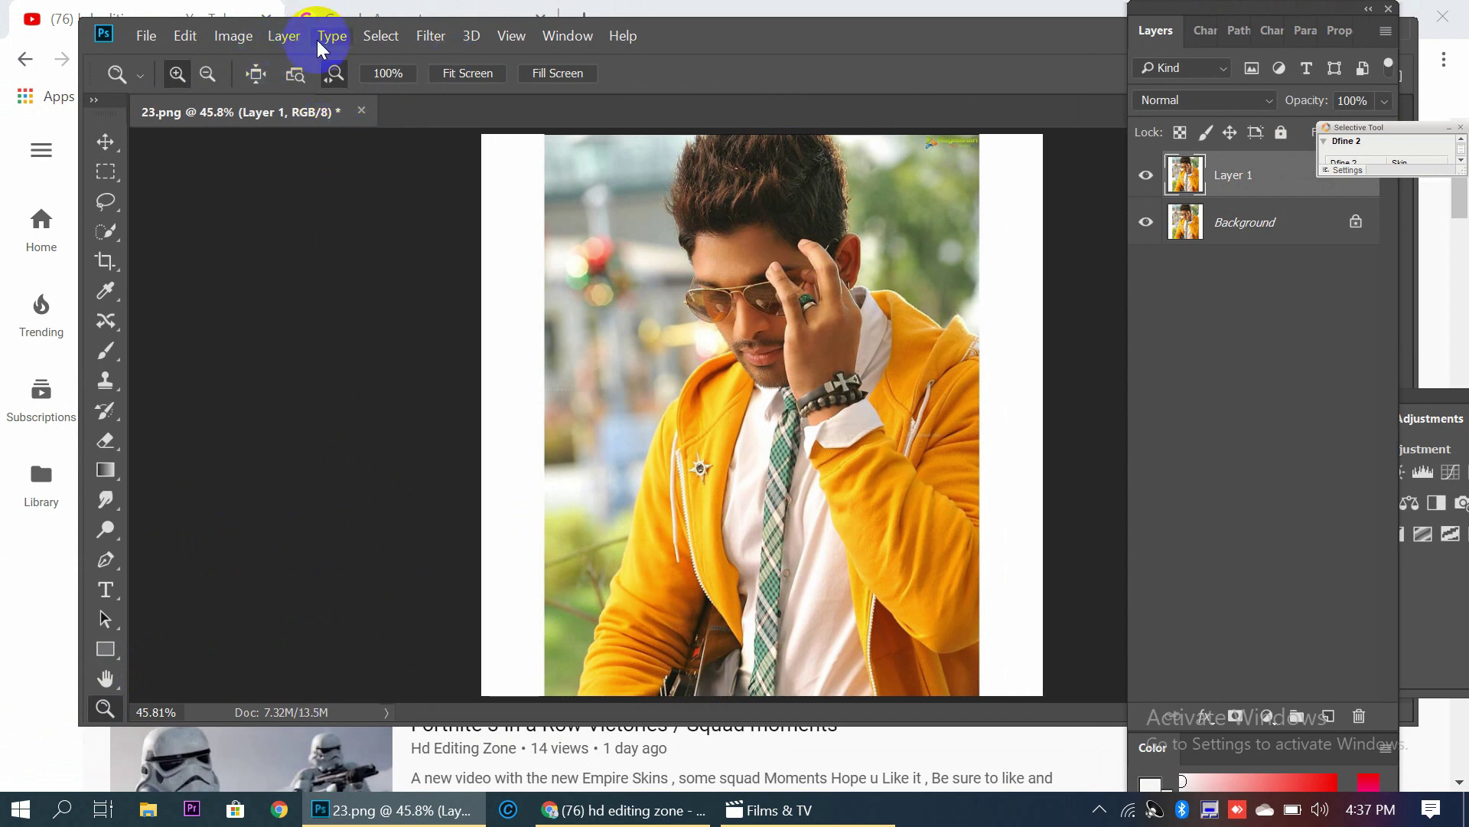
{"action": "left_click", "coordinate": [430, 37]}
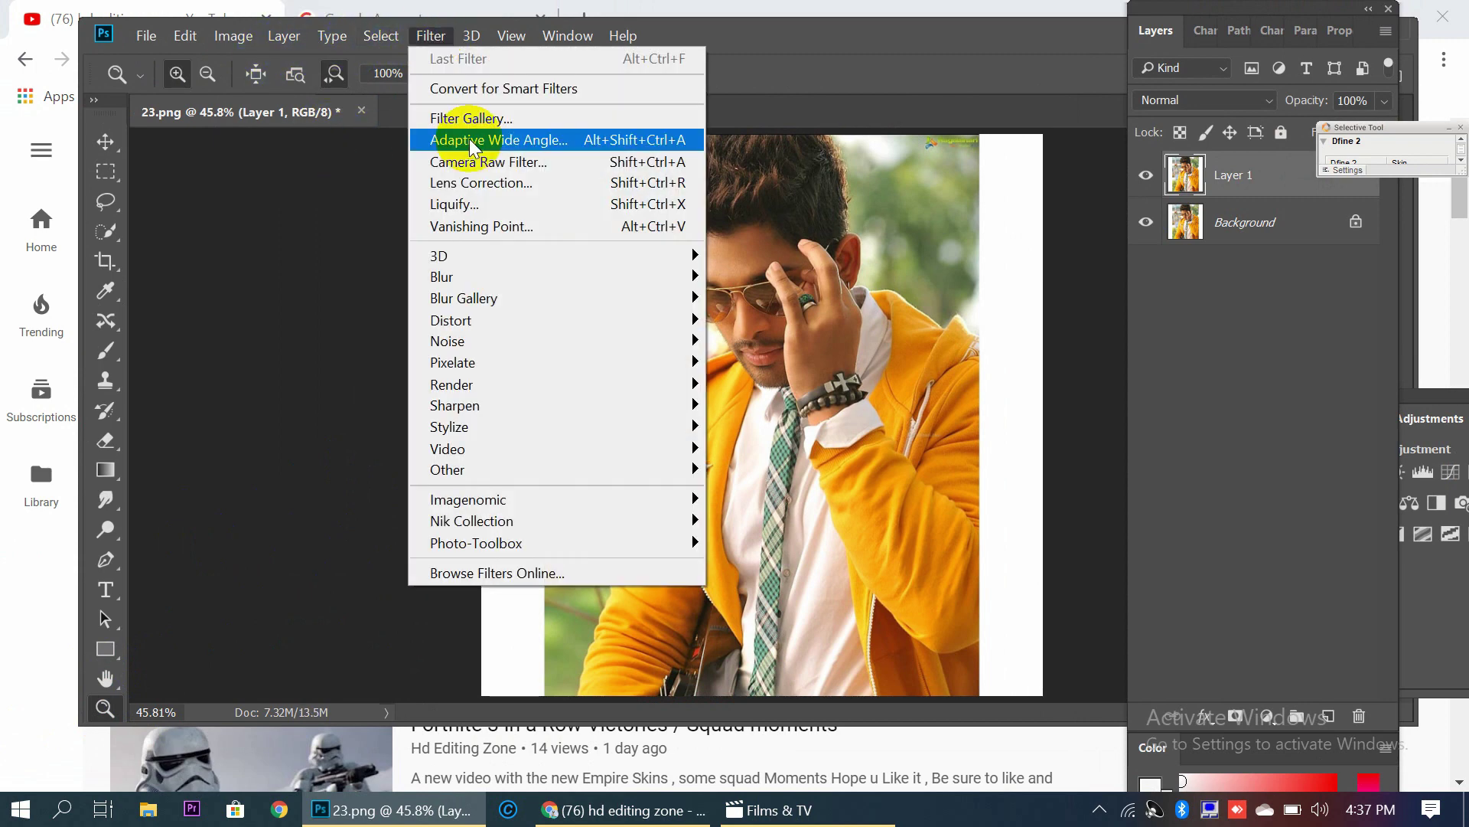
{"action": "left_click", "coordinate": [471, 162]}
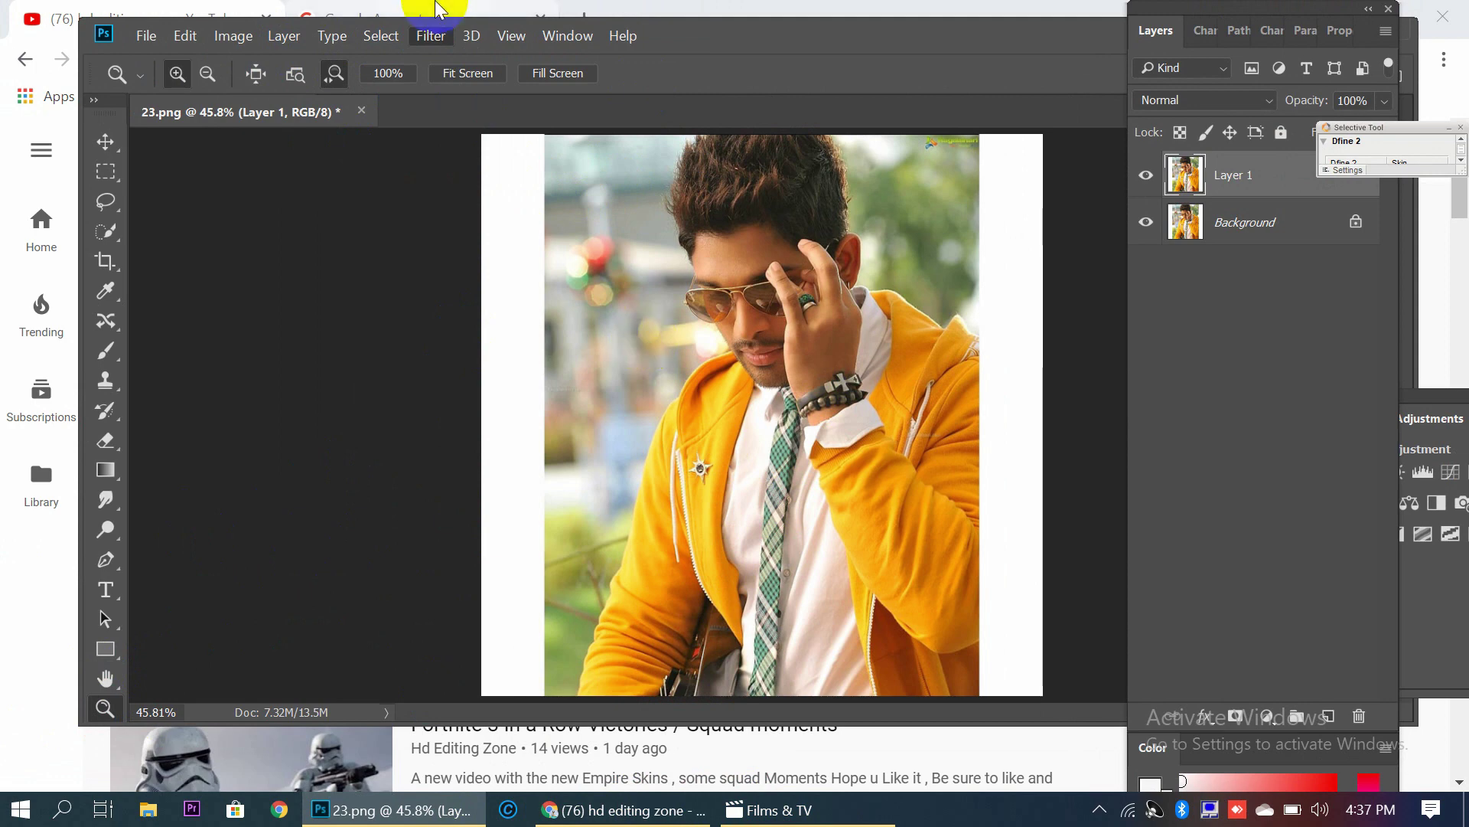
{"action": "left_click", "coordinate": [447, 42]}
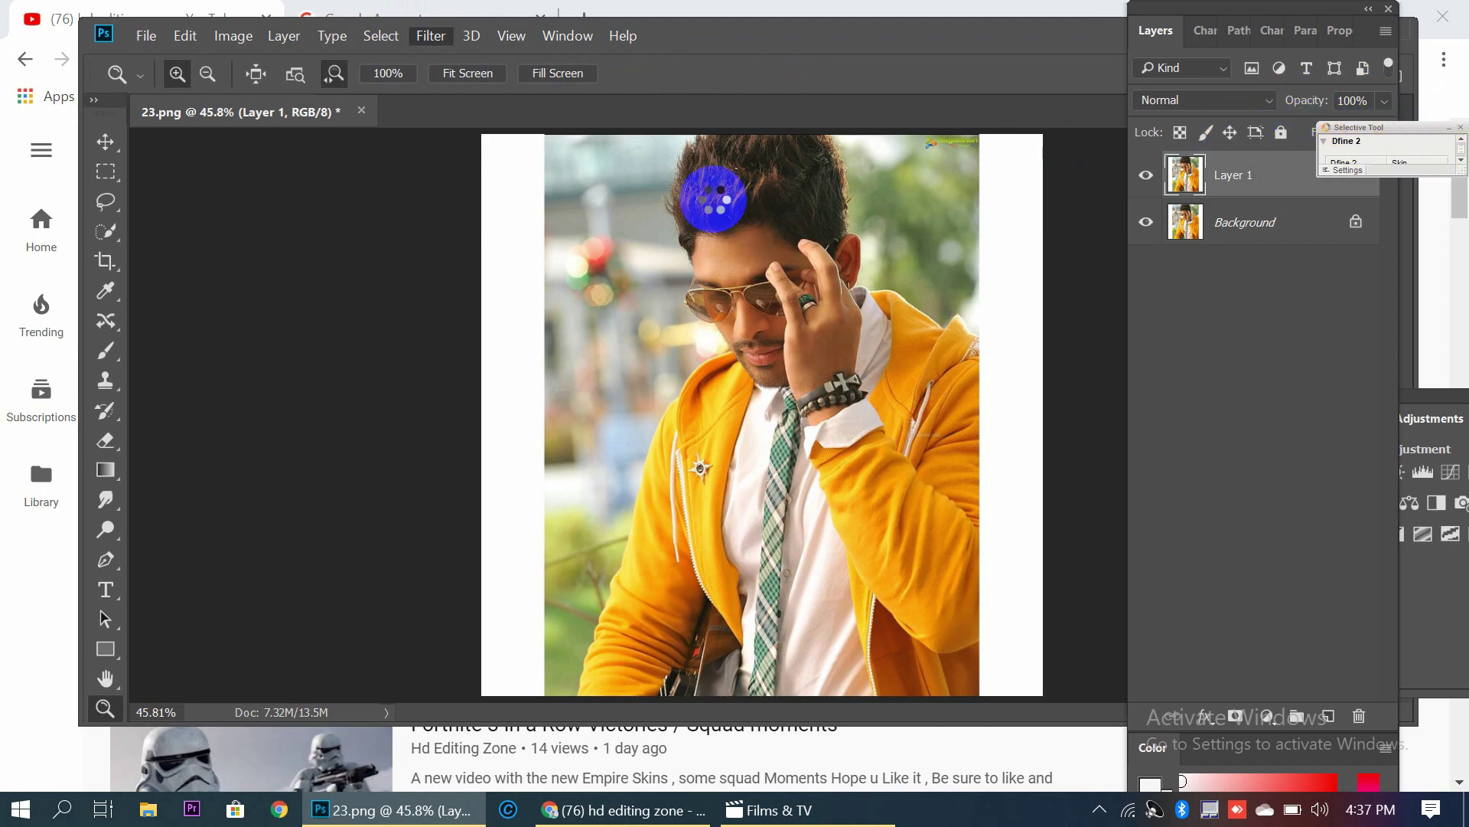
{"action": "key", "text": "ctrl+shift+a"}
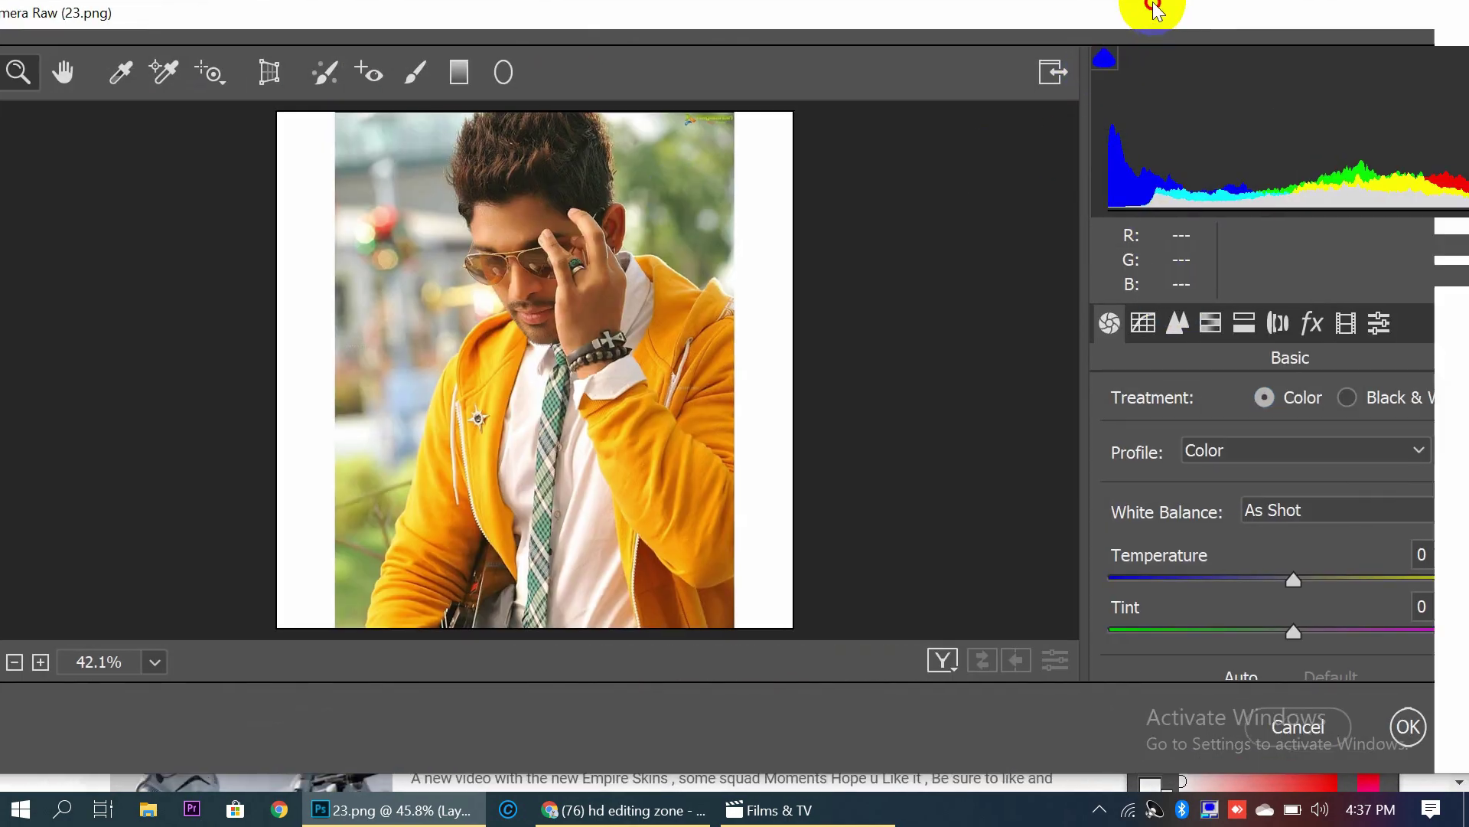
Set Highlights to -20 and Shadows to -10 in Camera Raw's Basic panel
{"action": "left_click_drag", "start_coordinate": [1184, 27], "coordinate": [992, 27]}
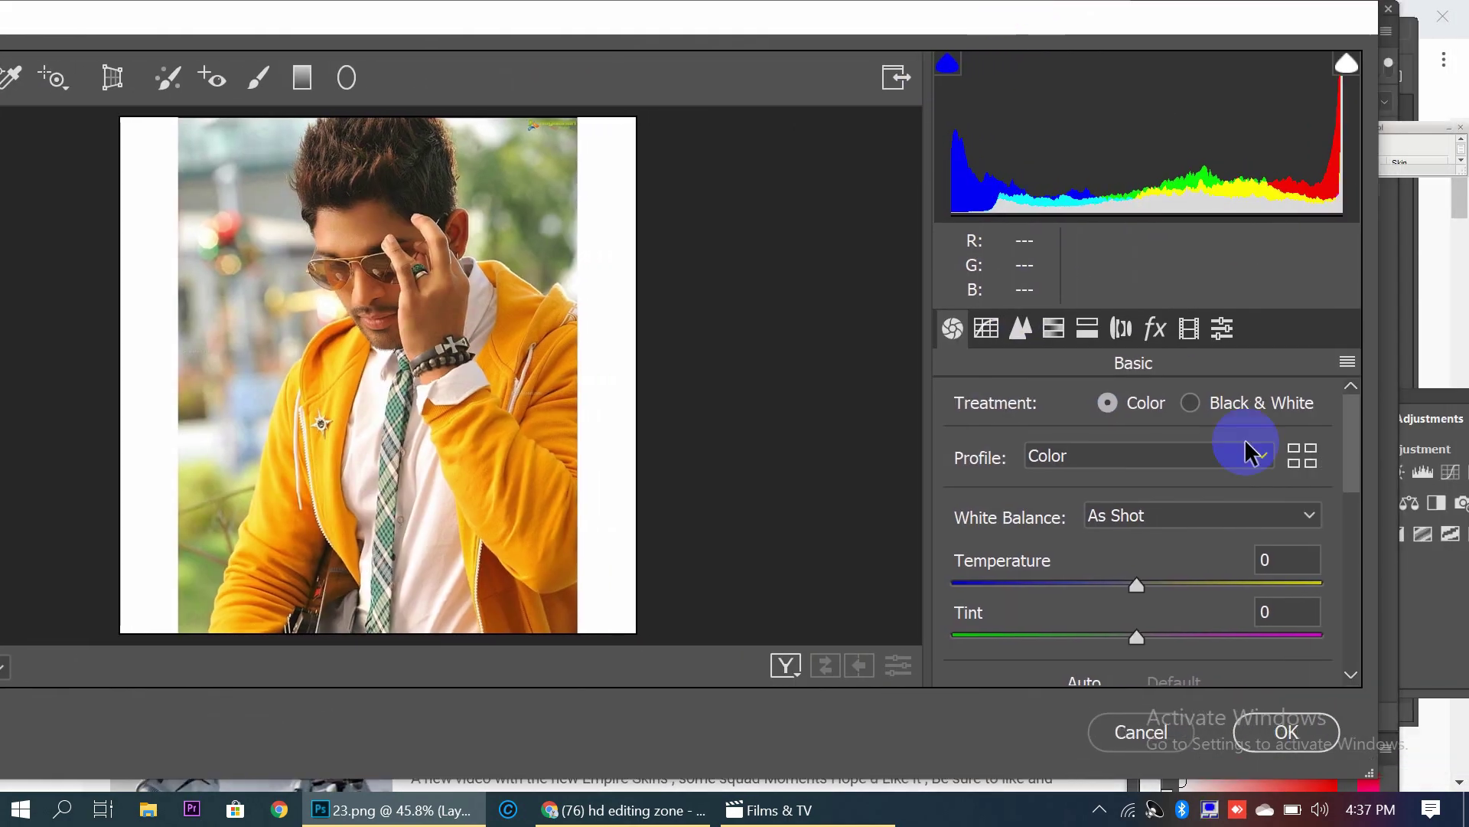
{"action": "left_click_drag", "start_coordinate": [1351, 426], "coordinate": [1359, 522]}
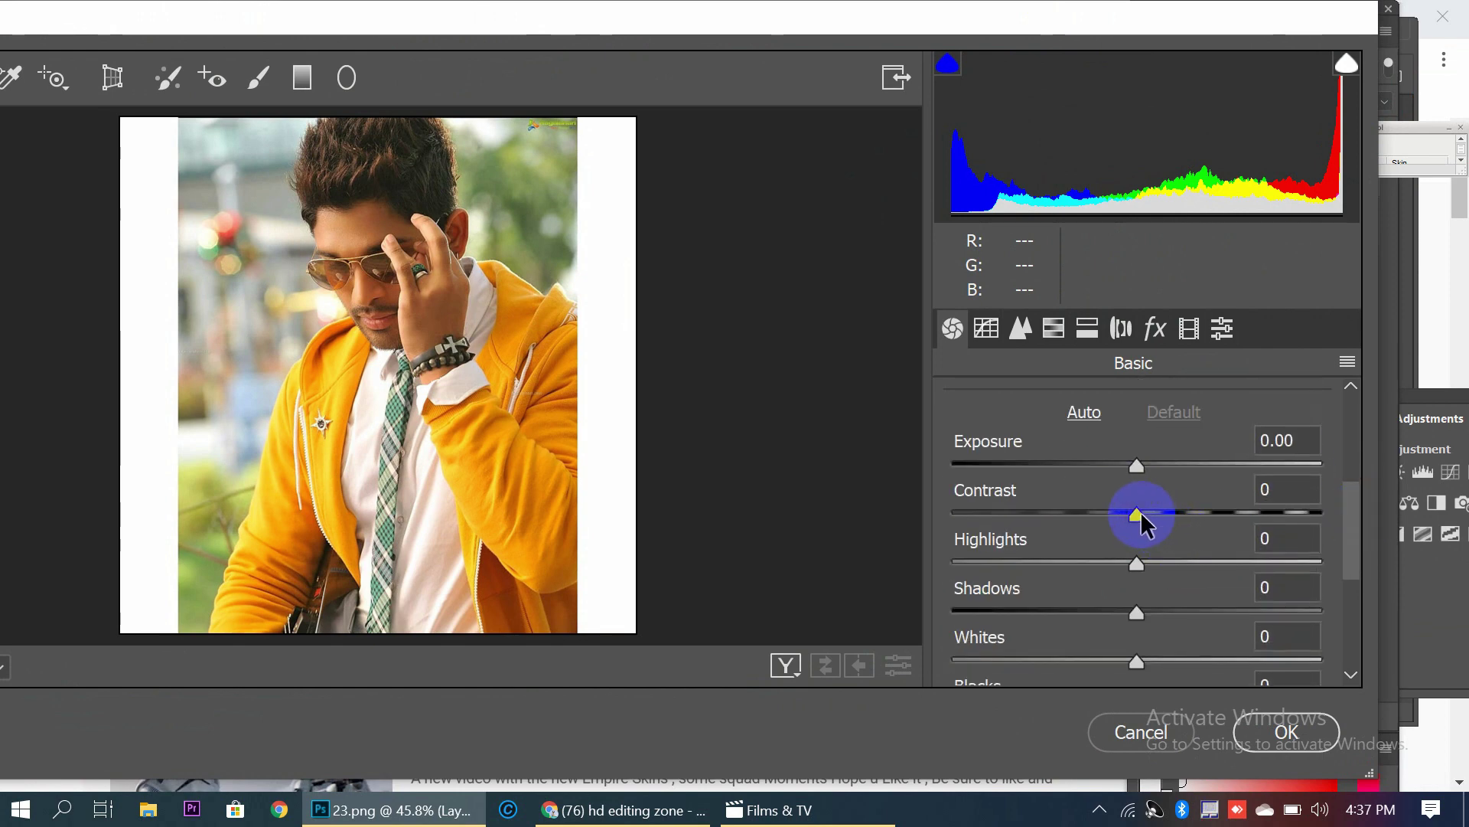
{"action": "mouse_move", "coordinate": [1141, 511]}
{"action": "left_mouse_down"}
{"action": "mouse_move", "coordinate": [1115, 512]}
{"action": "mouse_move", "coordinate": [1155, 514]}
{"action": "left_mouse_up"}
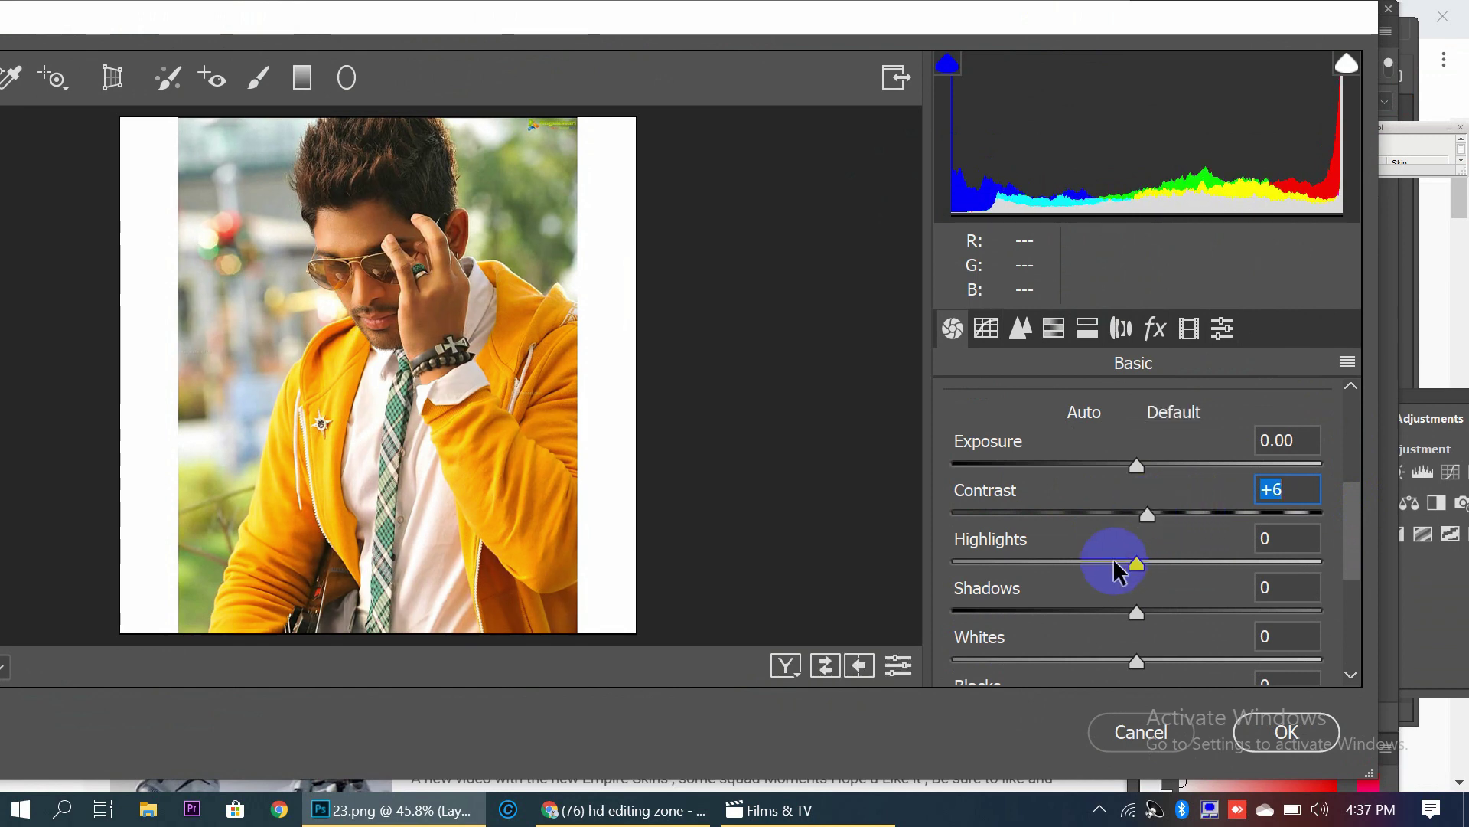
{"action": "mouse_move", "coordinate": [1135, 563]}
{"action": "left_mouse_down"}
{"action": "mouse_move", "coordinate": [1106, 564]}
{"action": "mouse_move", "coordinate": [1258, 564]}
{"action": "left_mouse_up"}
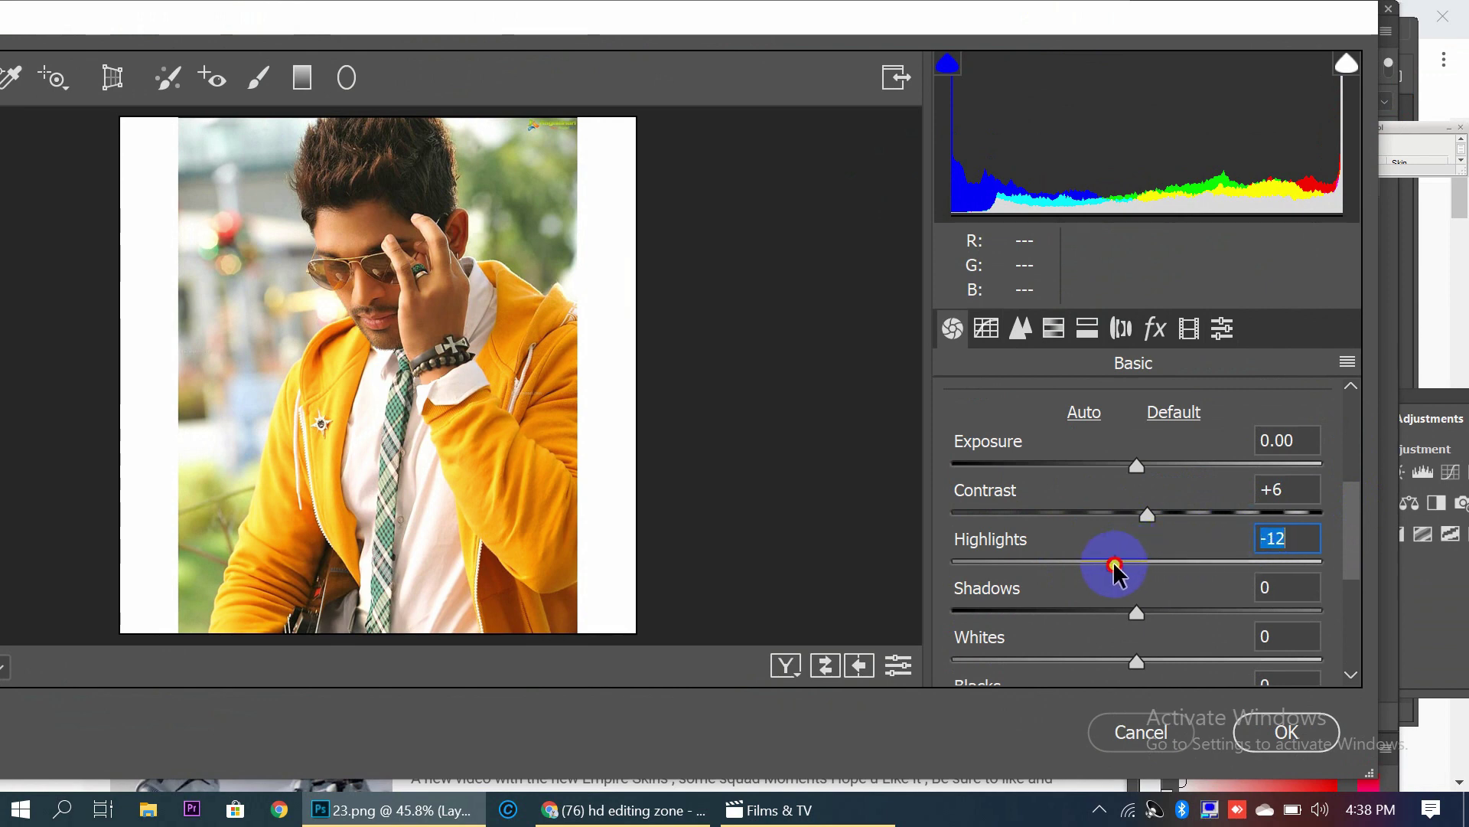
{"action": "left_click_drag", "start_coordinate": [1115, 565], "coordinate": [1108, 566]}
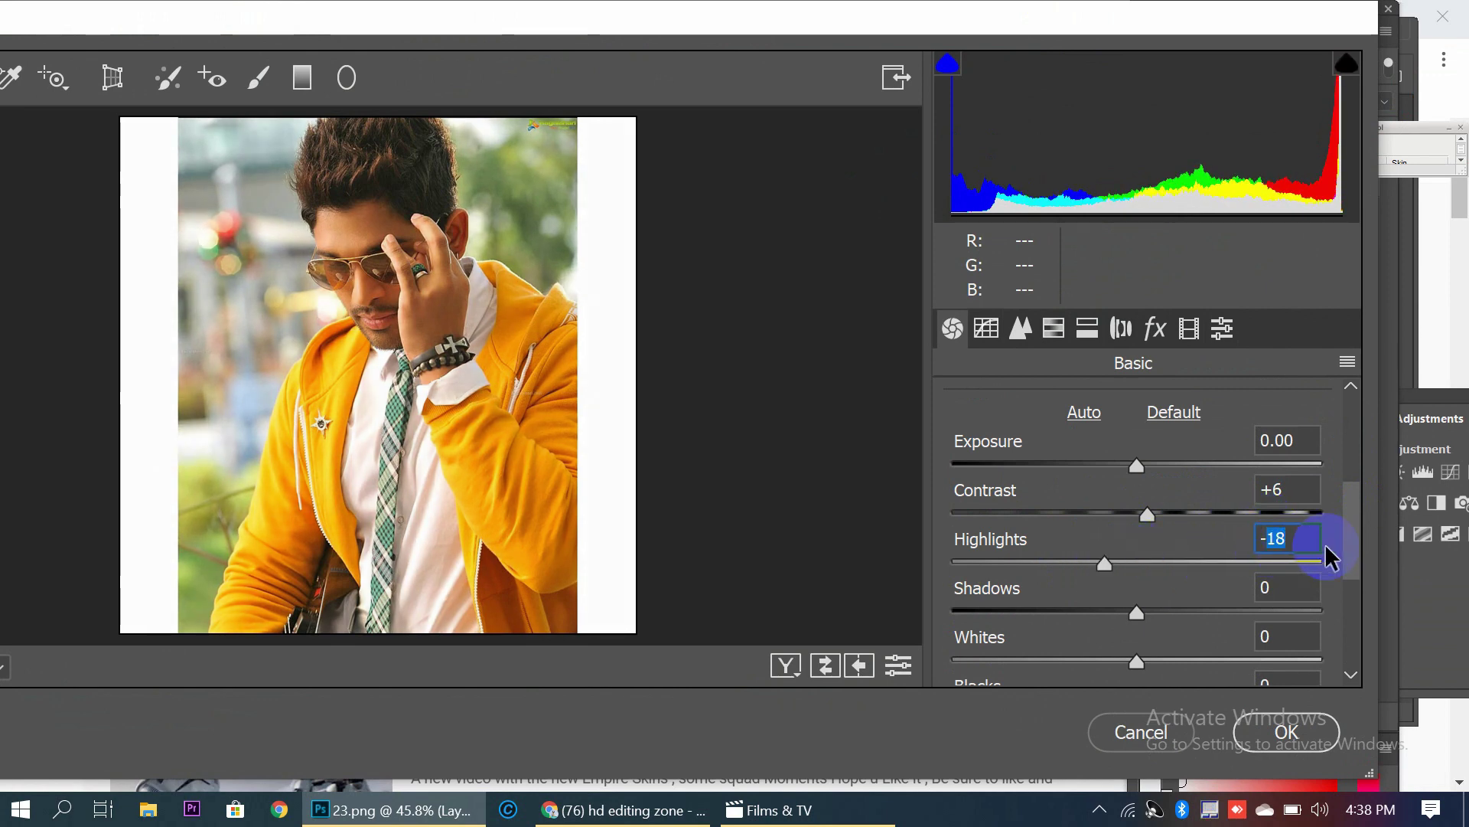
{"action": "type", "text": "-20"}
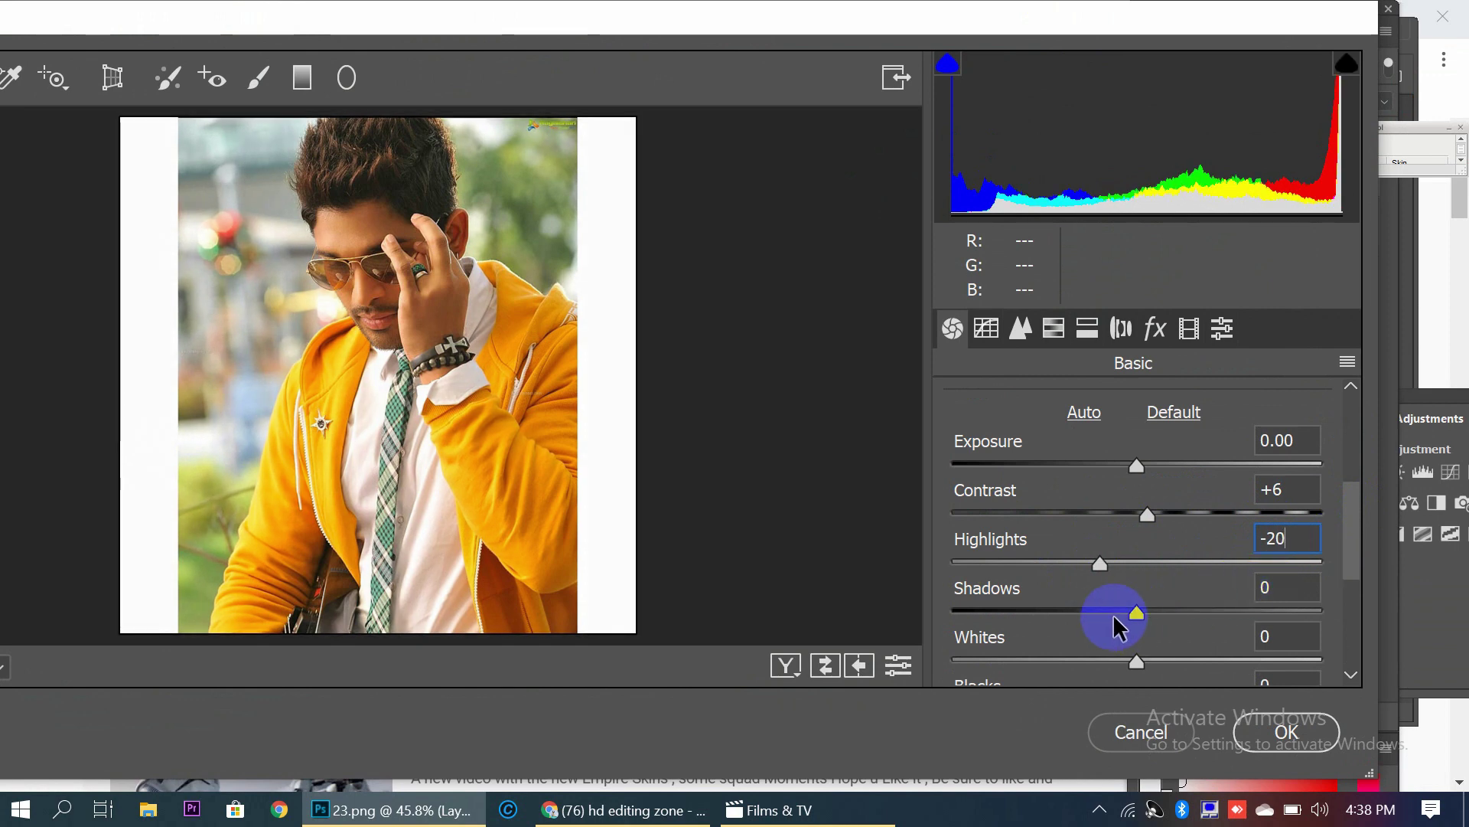
{"action": "mouse_move", "coordinate": [1114, 615]}
{"action": "left_mouse_down"}
{"action": "mouse_move", "coordinate": [1059, 617]}
{"action": "mouse_move", "coordinate": [1312, 605]}
{"action": "mouse_move", "coordinate": [1288, 611]}
{"action": "left_mouse_up"}
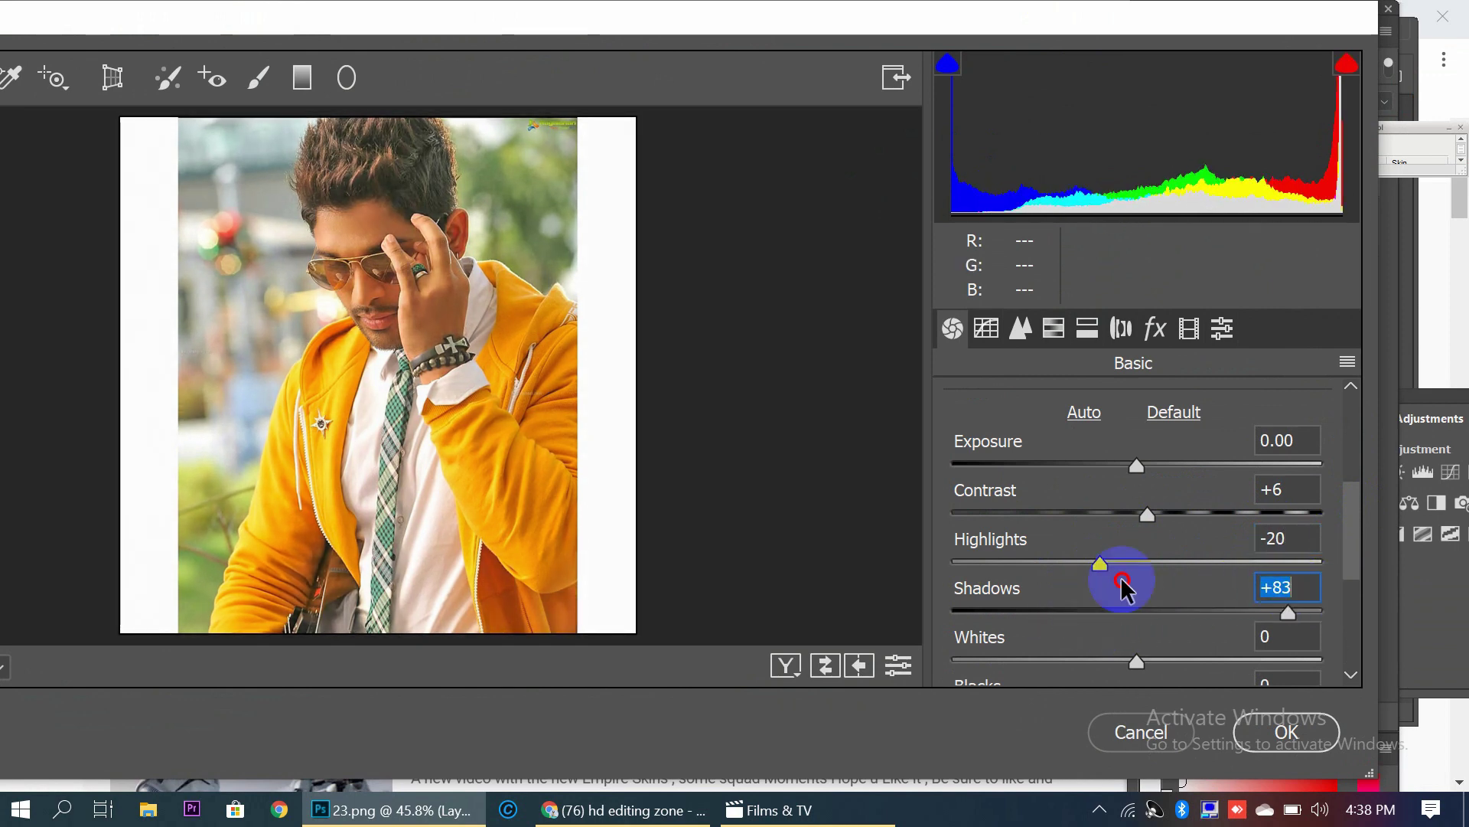
{"action": "left_click_drag", "start_coordinate": [1123, 586], "coordinate": [1156, 584]}
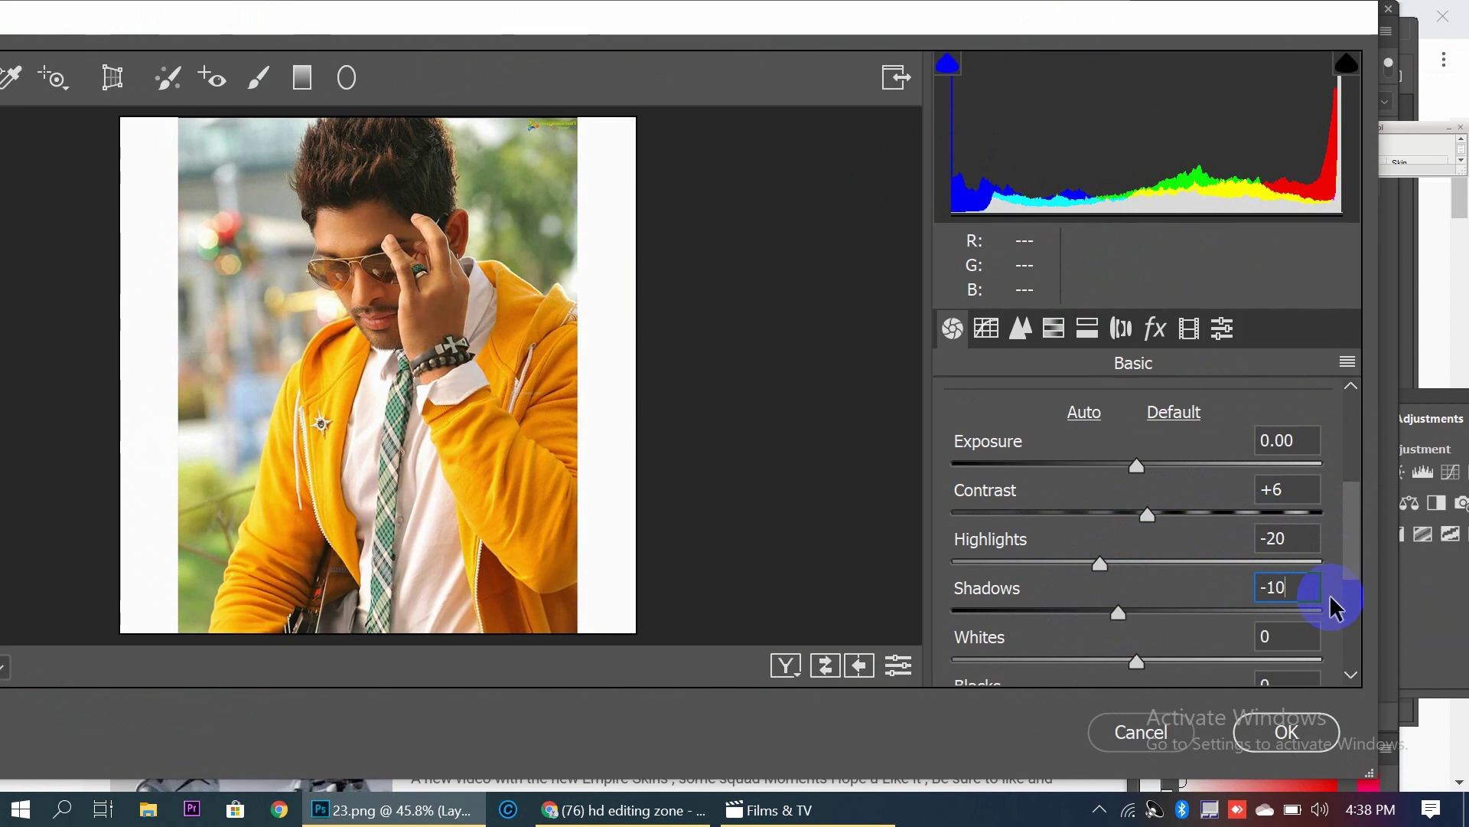
Set Whites to +30 and raise Blacks toward +20
{"action": "left_click_drag", "start_coordinate": [1355, 576], "coordinate": [1364, 610]}
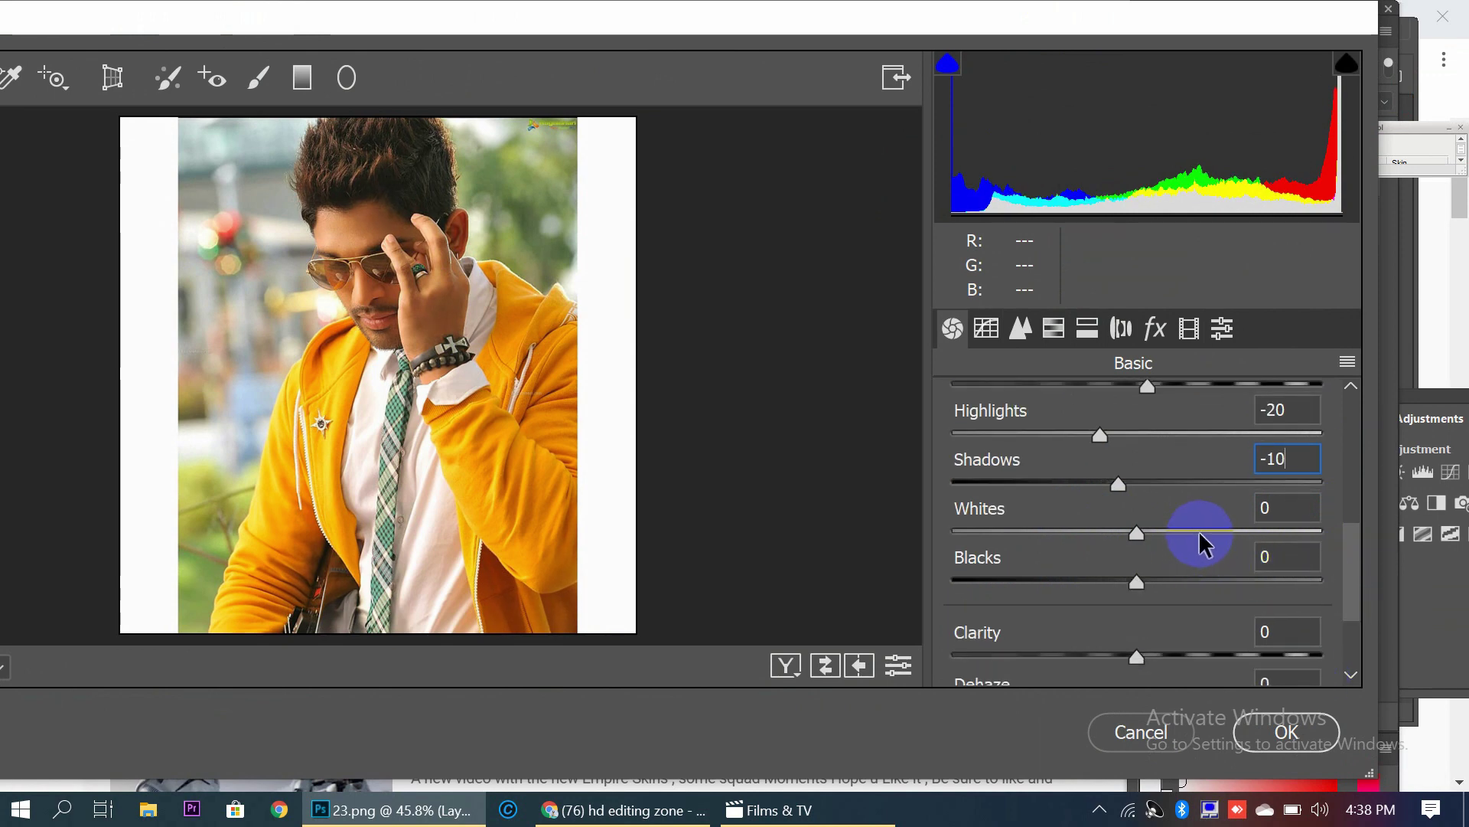
{"action": "left_click", "coordinate": [1200, 532]}
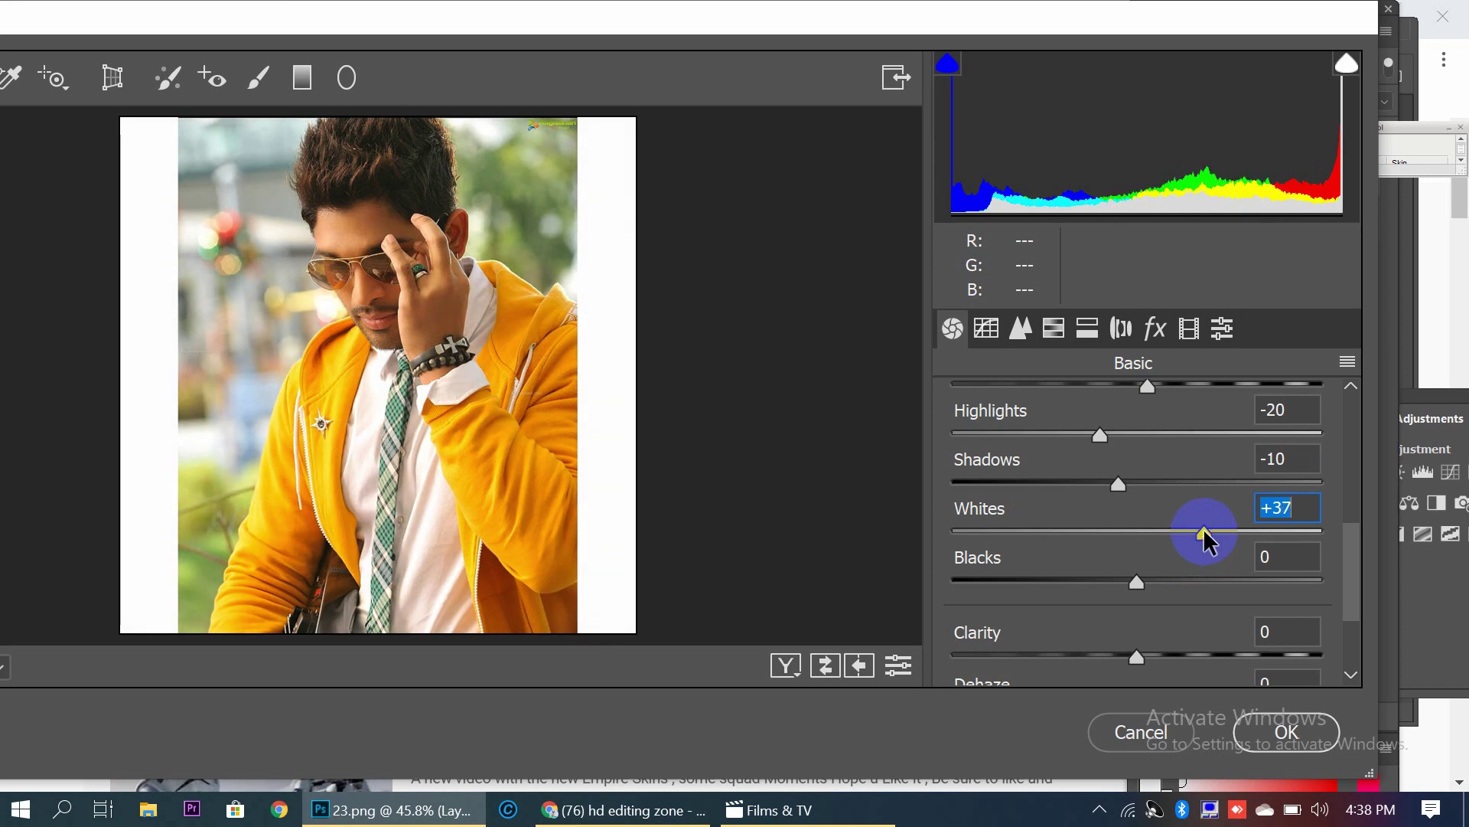
{"action": "left_click", "coordinate": [1280, 504]}
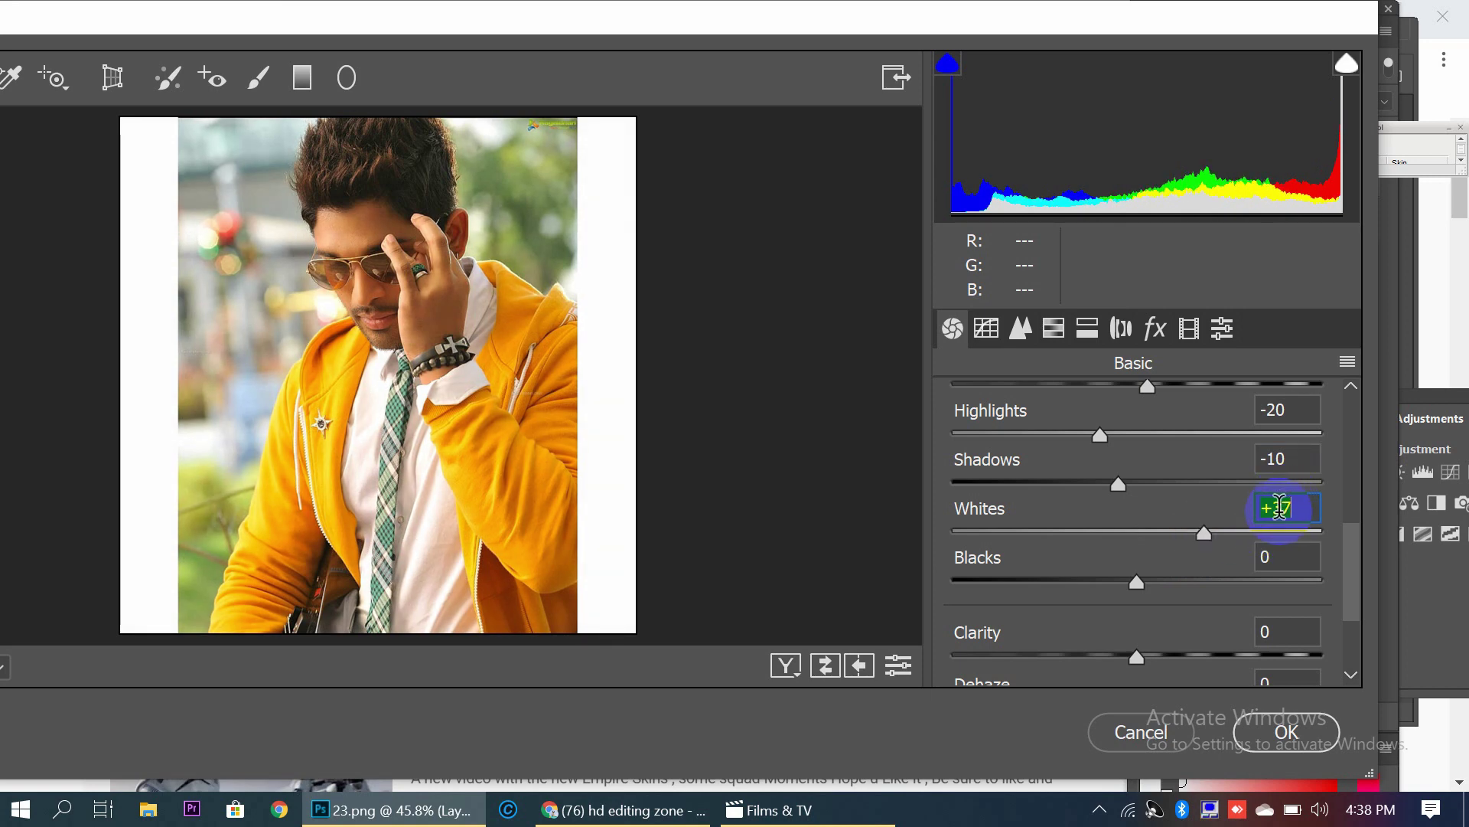
{"action": "left_click_drag", "start_coordinate": [1279, 507], "coordinate": [1308, 505]}
{"action": "type", "text": "3"}
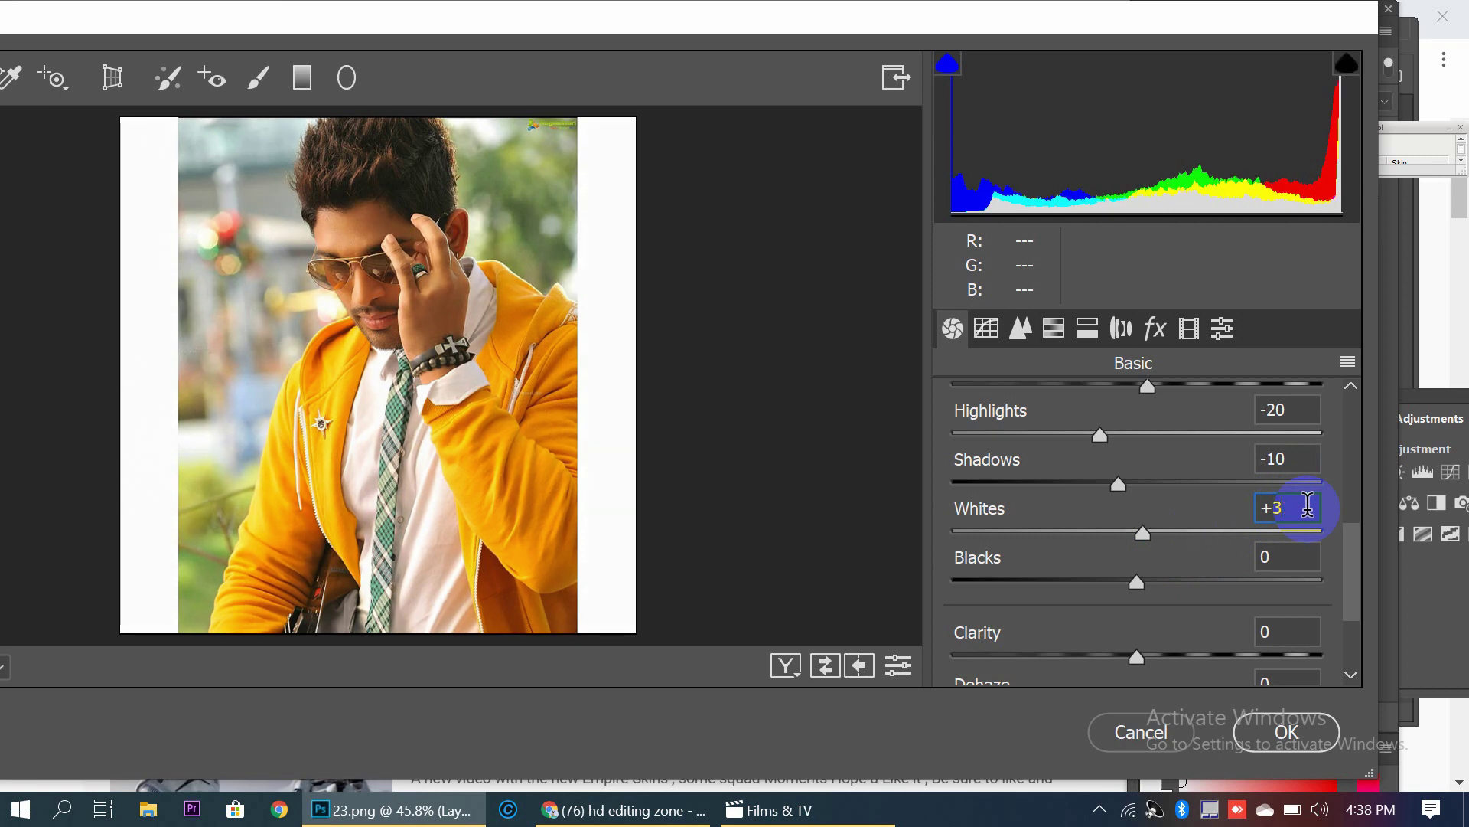
{"action": "type", "text": "0"}
{"action": "left_click_drag", "start_coordinate": [1156, 585], "coordinate": [1168, 583]}
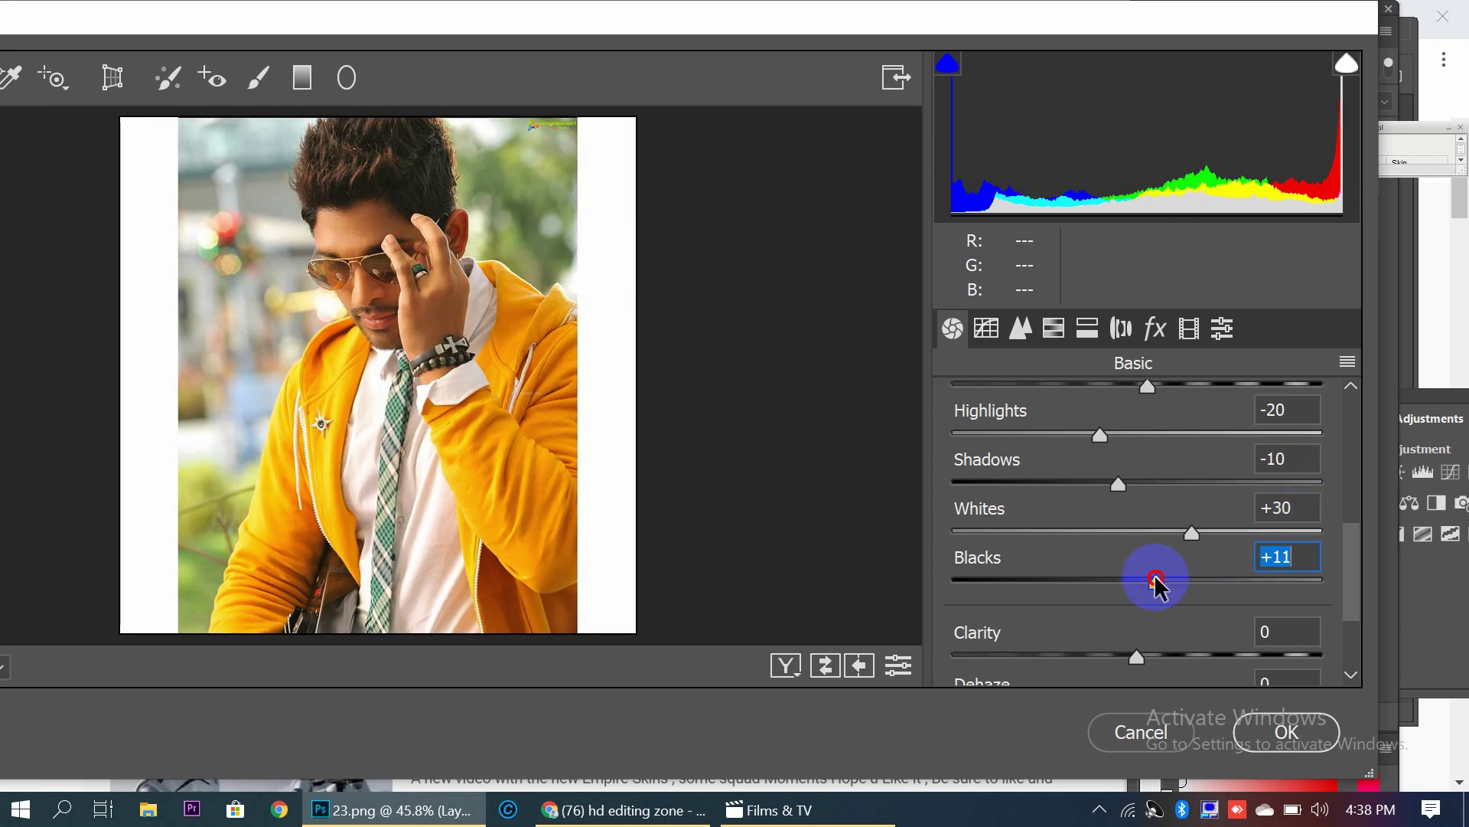
{"action": "mouse_move", "coordinate": [1309, 545]}
{"action": "left_mouse_down"}
{"action": "mouse_move", "coordinate": [1275, 559]}
{"action": "mouse_move", "coordinate": [1326, 580]}
{"action": "left_mouse_up"}
{"action": "type", "text": "+2"}
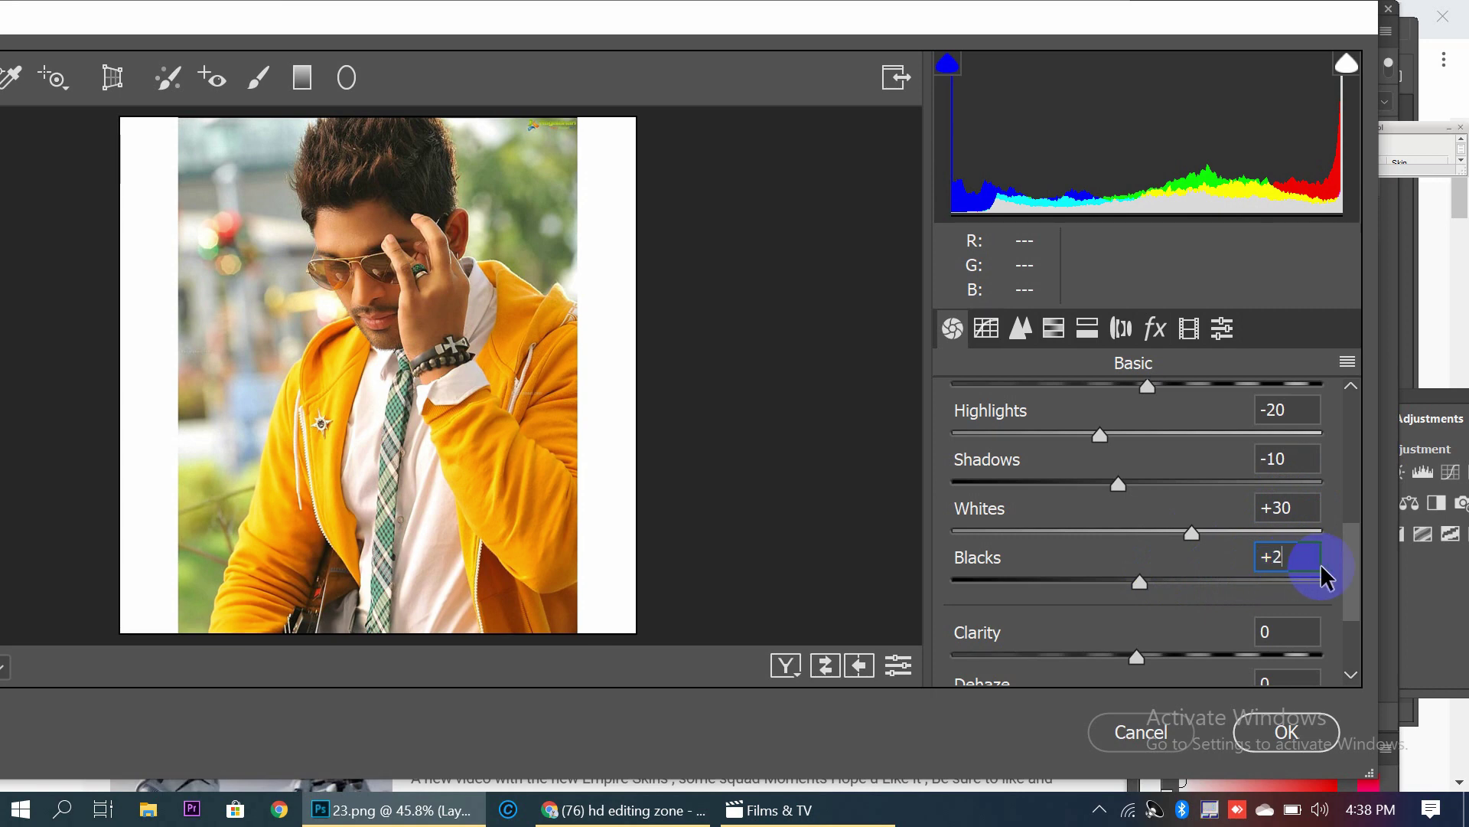
Finish the Blacks value, brighten Oranges luminance and set Oranges saturation to 5
{"action": "type", "text": "0"}
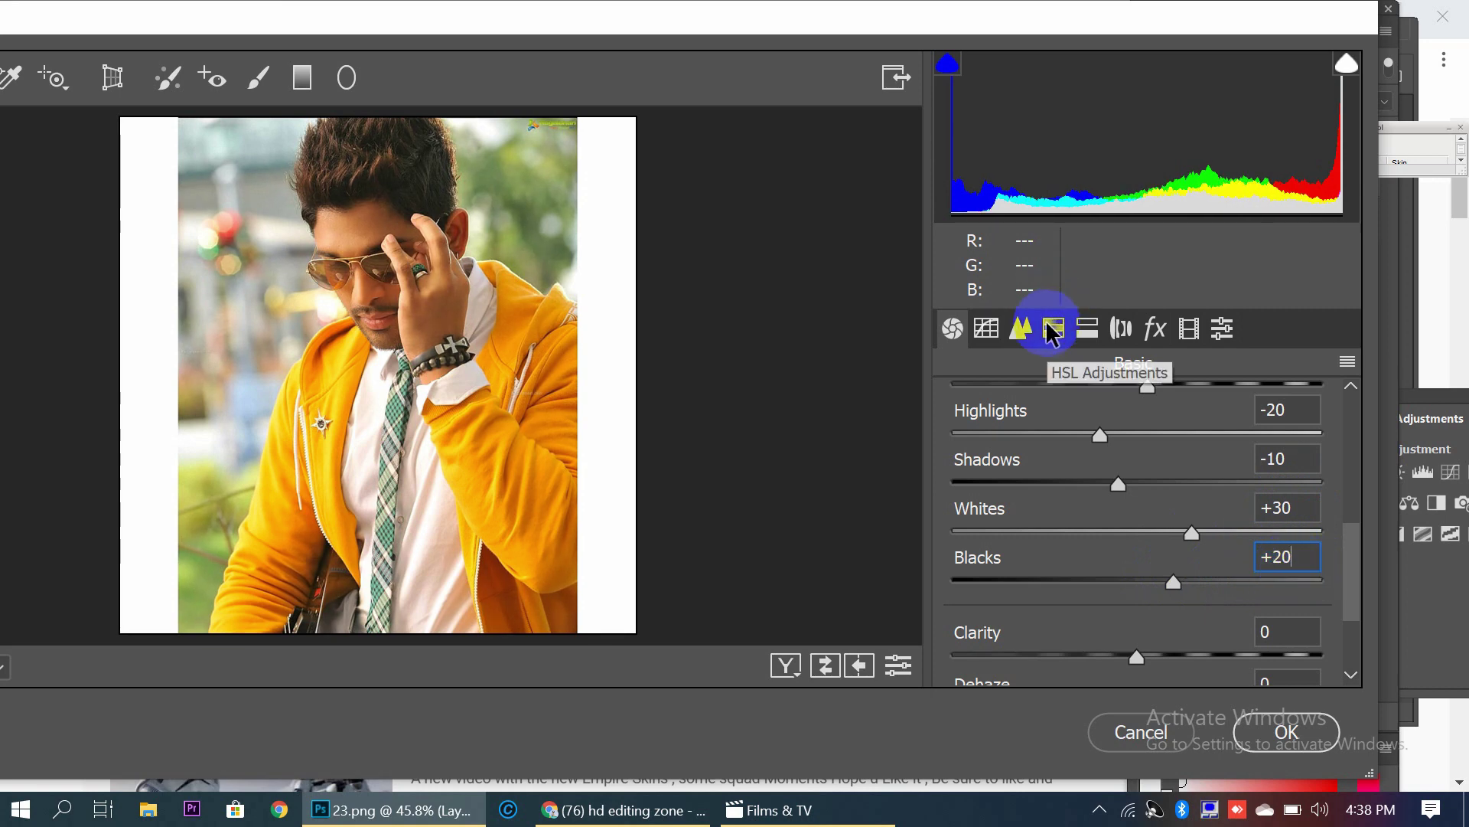
{"action": "left_click", "coordinate": [1053, 329]}
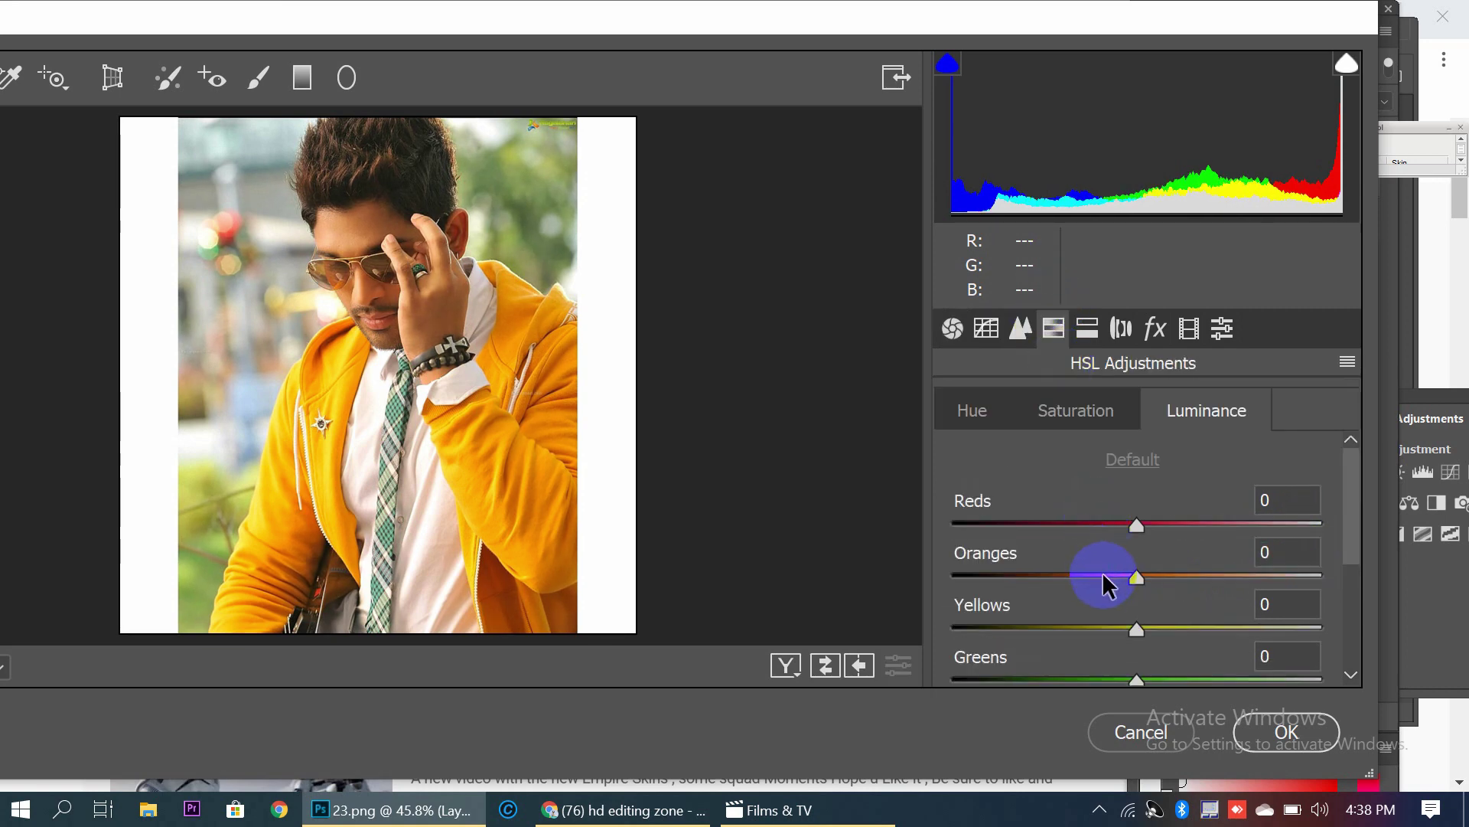
{"action": "left_click_drag", "start_coordinate": [1102, 574], "coordinate": [1172, 570]}
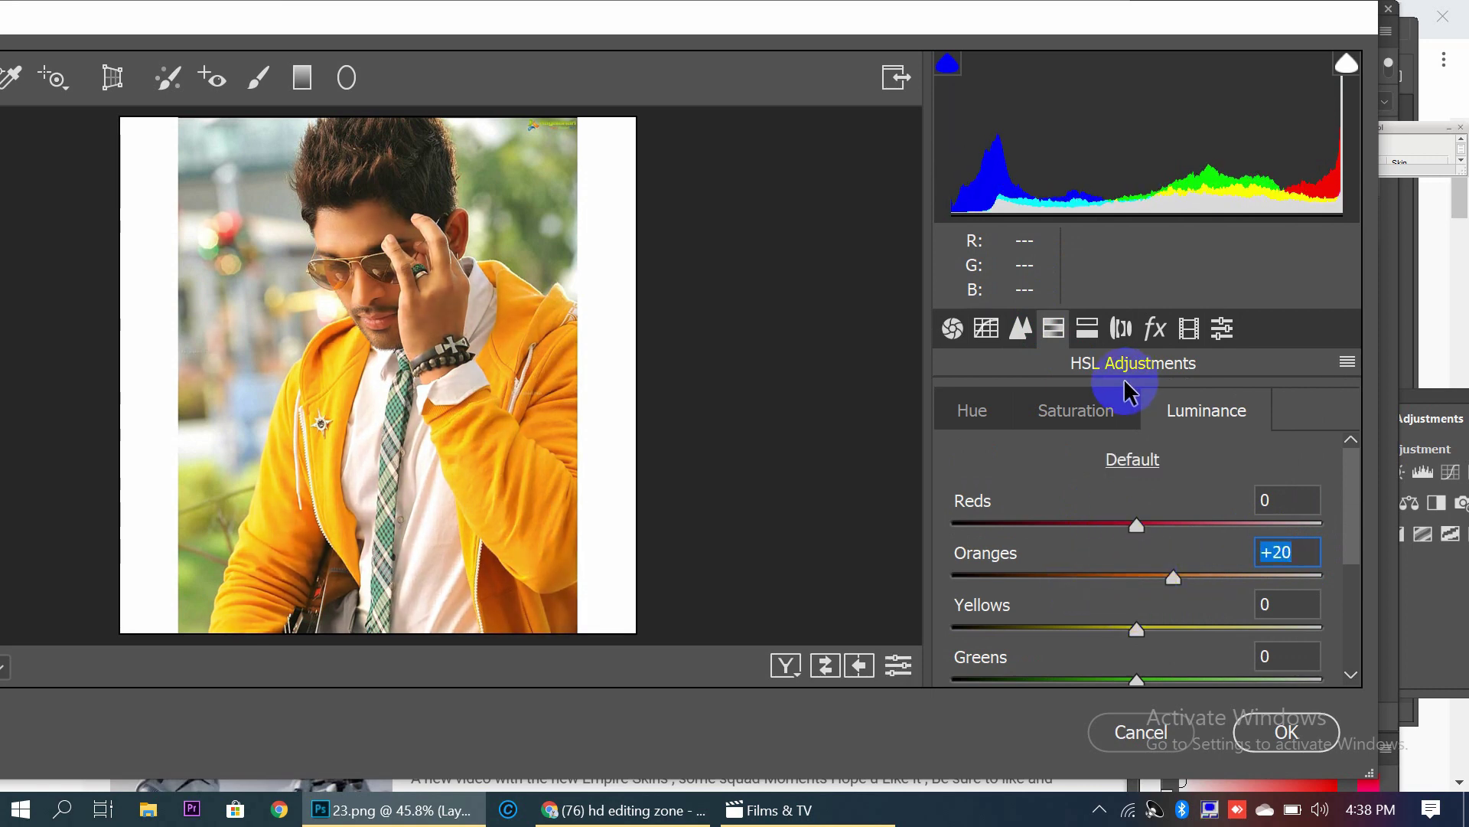
{"action": "left_click", "coordinate": [1102, 417]}
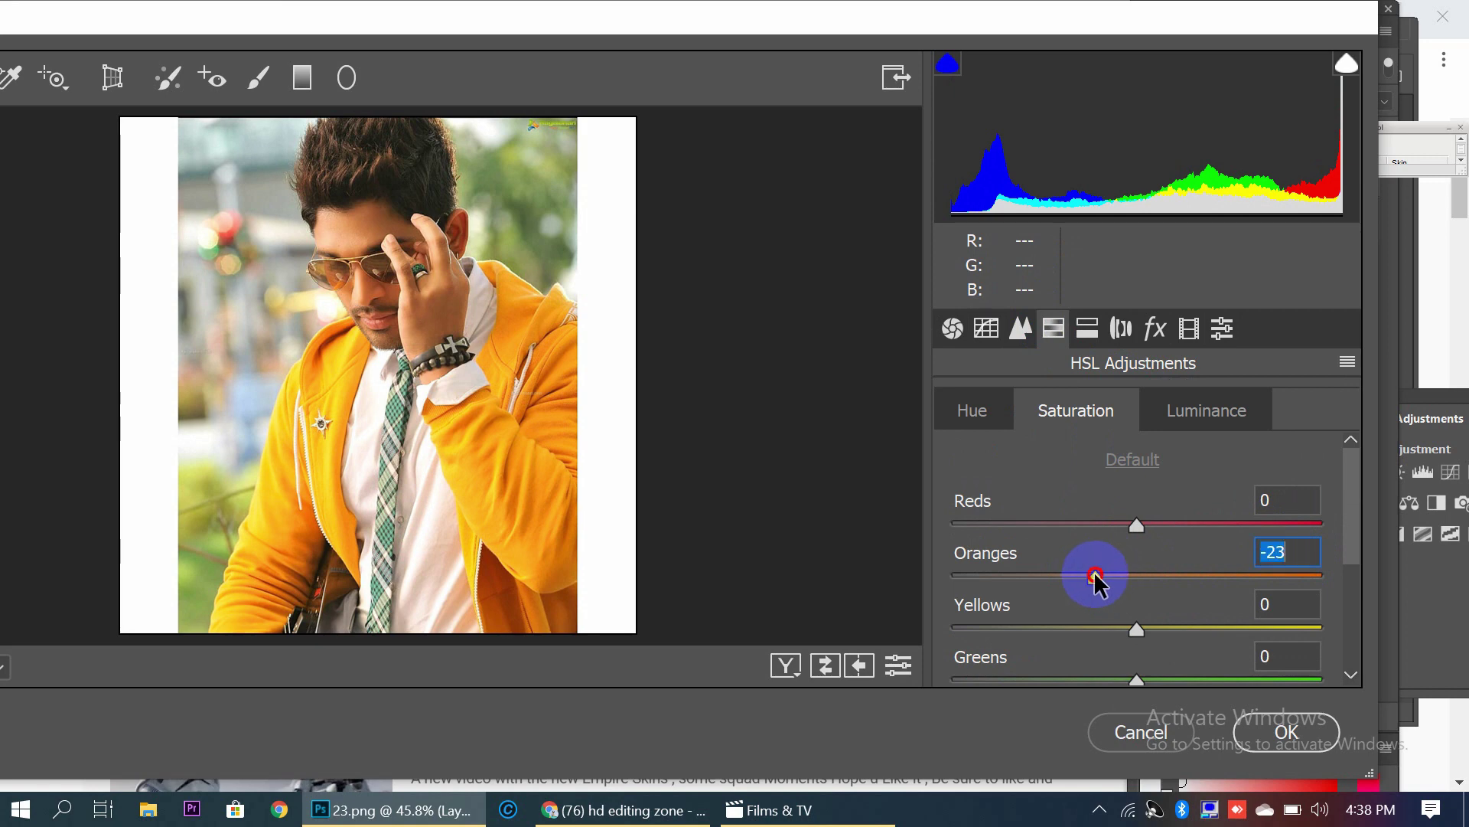
{"action": "left_click", "coordinate": [1276, 552]}
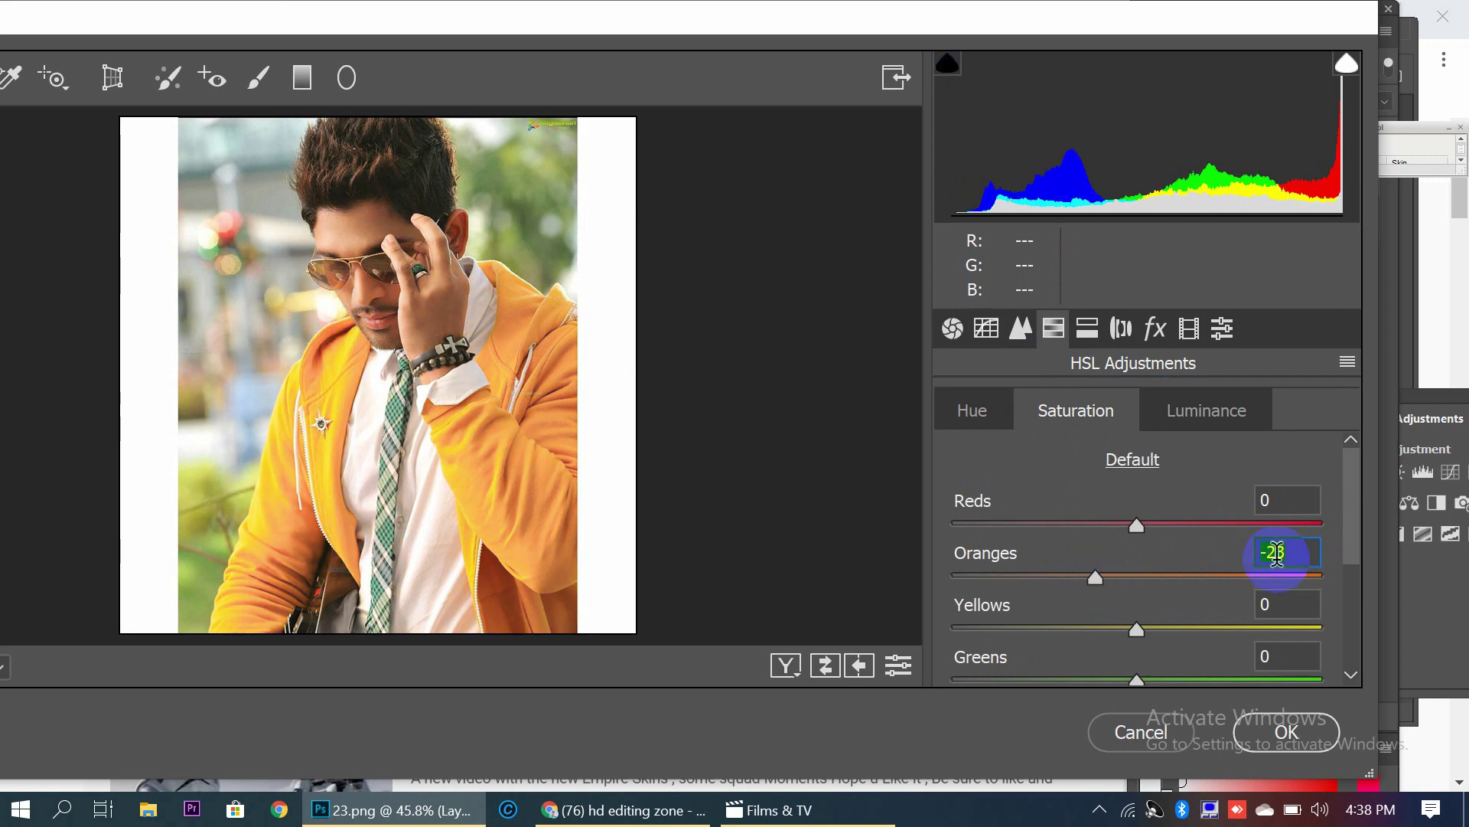
{"action": "left_click_drag", "start_coordinate": [1271, 551], "coordinate": [1303, 551]}
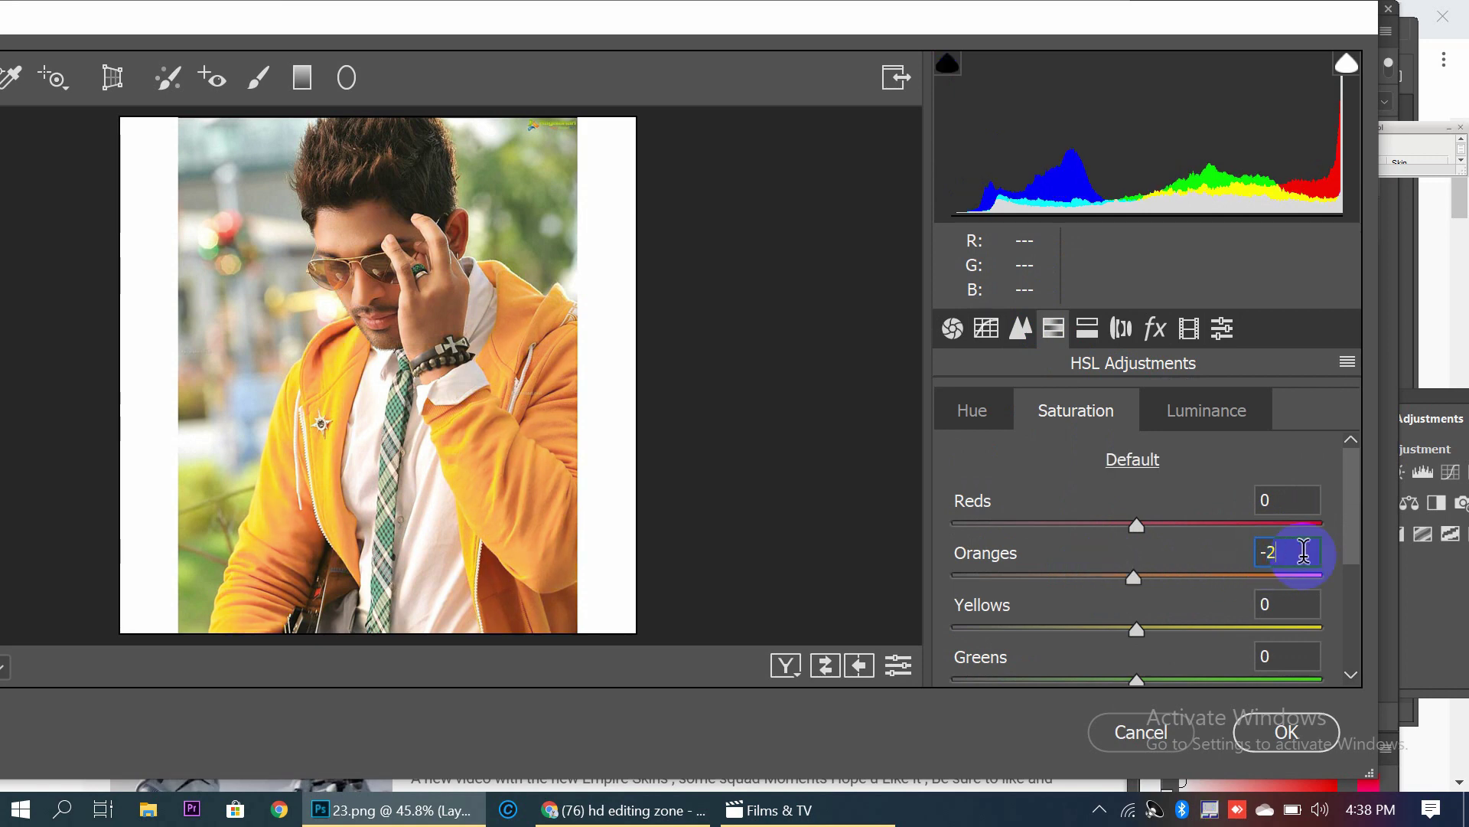
{"action": "type", "text": "5"}
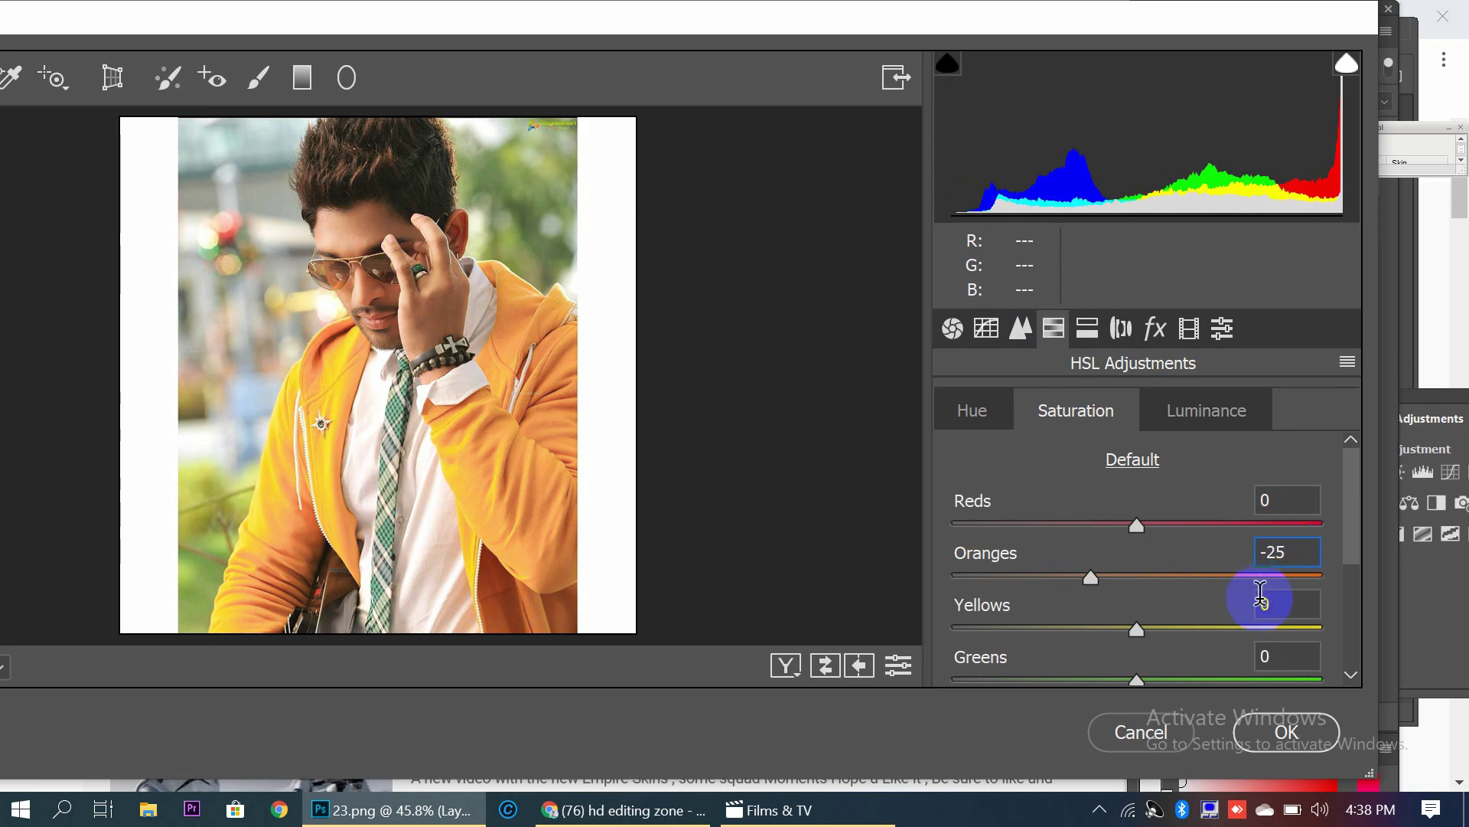
Lower Yellows saturation, boost Greens, Aquas and Purples, brighten Yellows, and apply the grade
{"action": "mouse_move", "coordinate": [1161, 634]}
{"action": "left_mouse_down"}
{"action": "mouse_move", "coordinate": [1191, 613]}
{"action": "mouse_move", "coordinate": [1111, 621]}
{"action": "left_mouse_up"}
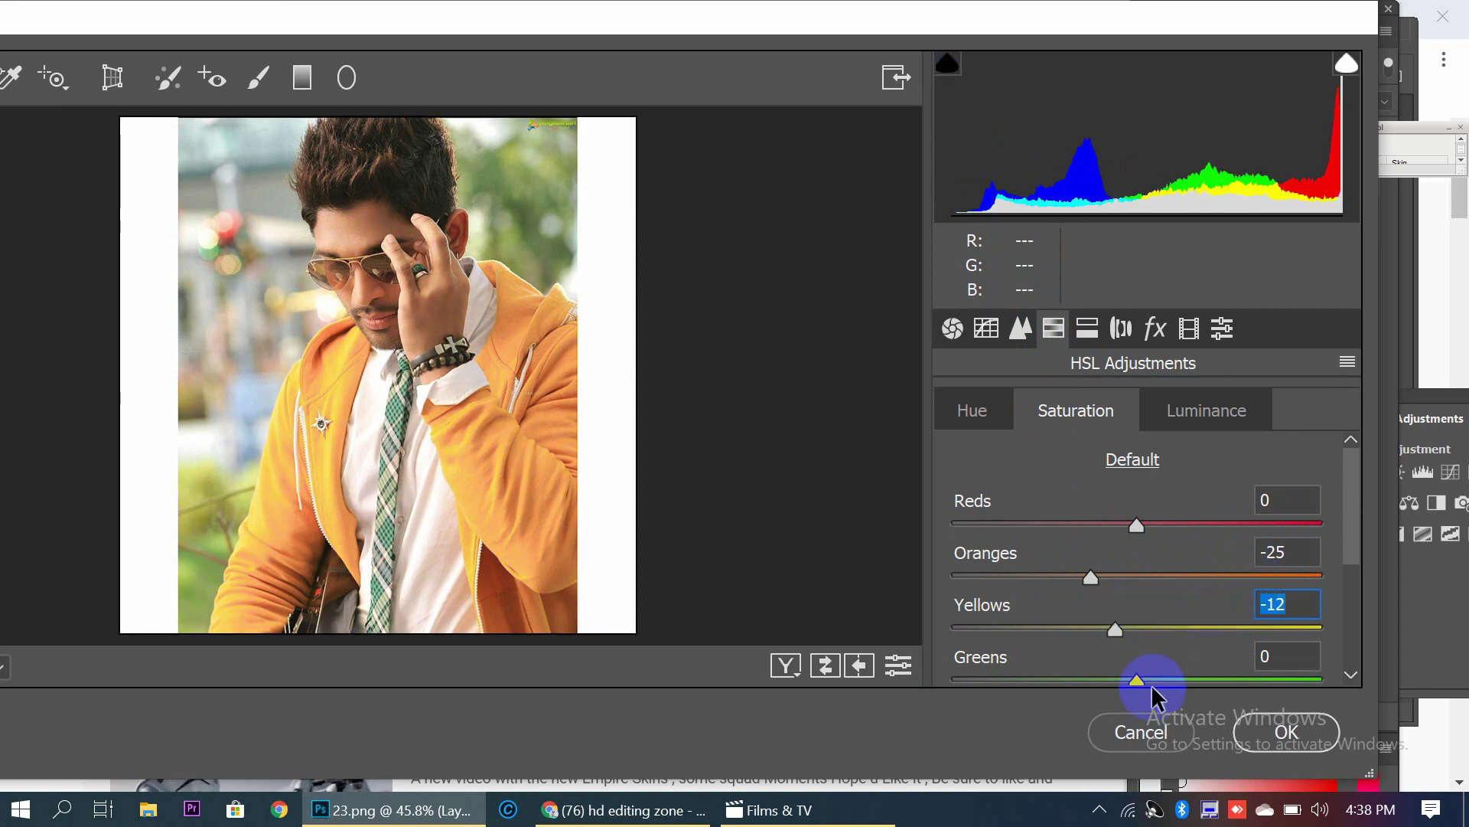
{"action": "left_click_drag", "start_coordinate": [1137, 680], "coordinate": [1232, 677]}
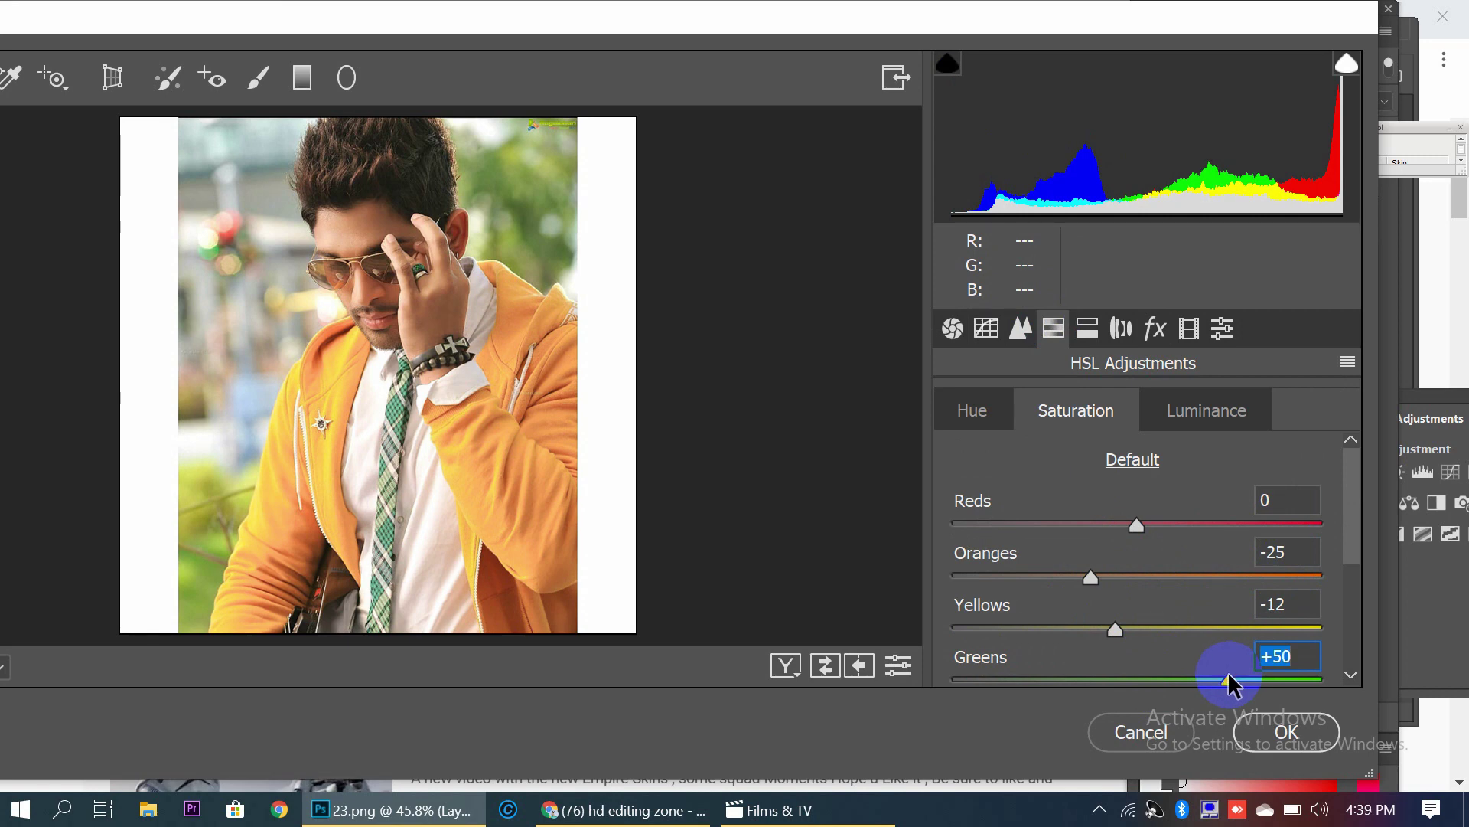
{"action": "left_click_drag", "start_coordinate": [1352, 539], "coordinate": [1371, 600]}
{"action": "mouse_move", "coordinate": [1128, 614]}
{"action": "left_mouse_down"}
{"action": "mouse_move", "coordinate": [1036, 618]}
{"action": "mouse_move", "coordinate": [1197, 604]}
{"action": "left_mouse_up"}
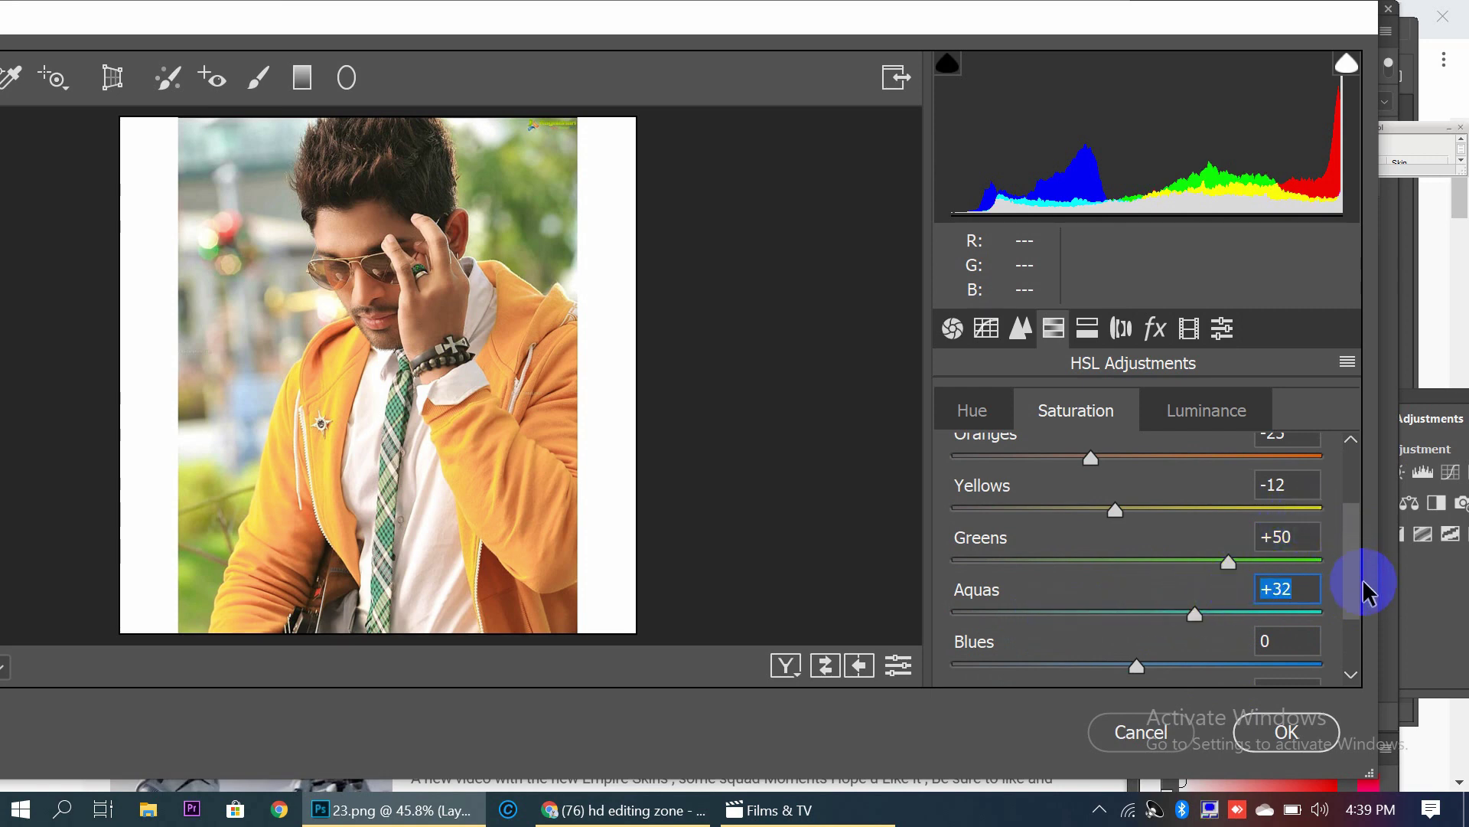
{"action": "left_click_drag", "start_coordinate": [1358, 593], "coordinate": [1347, 623]}
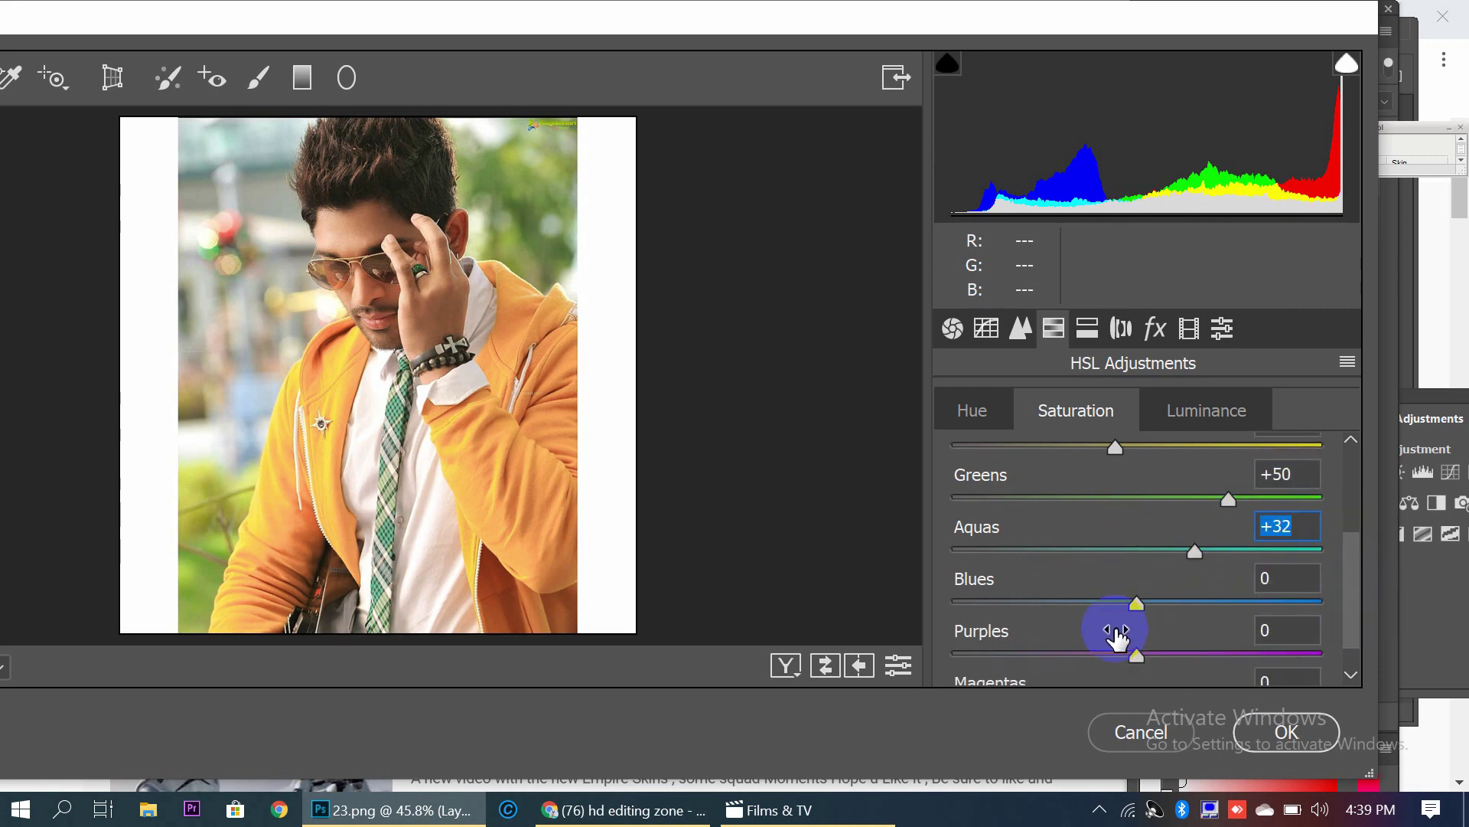
{"action": "mouse_move", "coordinate": [1128, 651]}
{"action": "left_mouse_down"}
{"action": "mouse_move", "coordinate": [1092, 654]}
{"action": "mouse_move", "coordinate": [1187, 636]}
{"action": "left_mouse_up"}
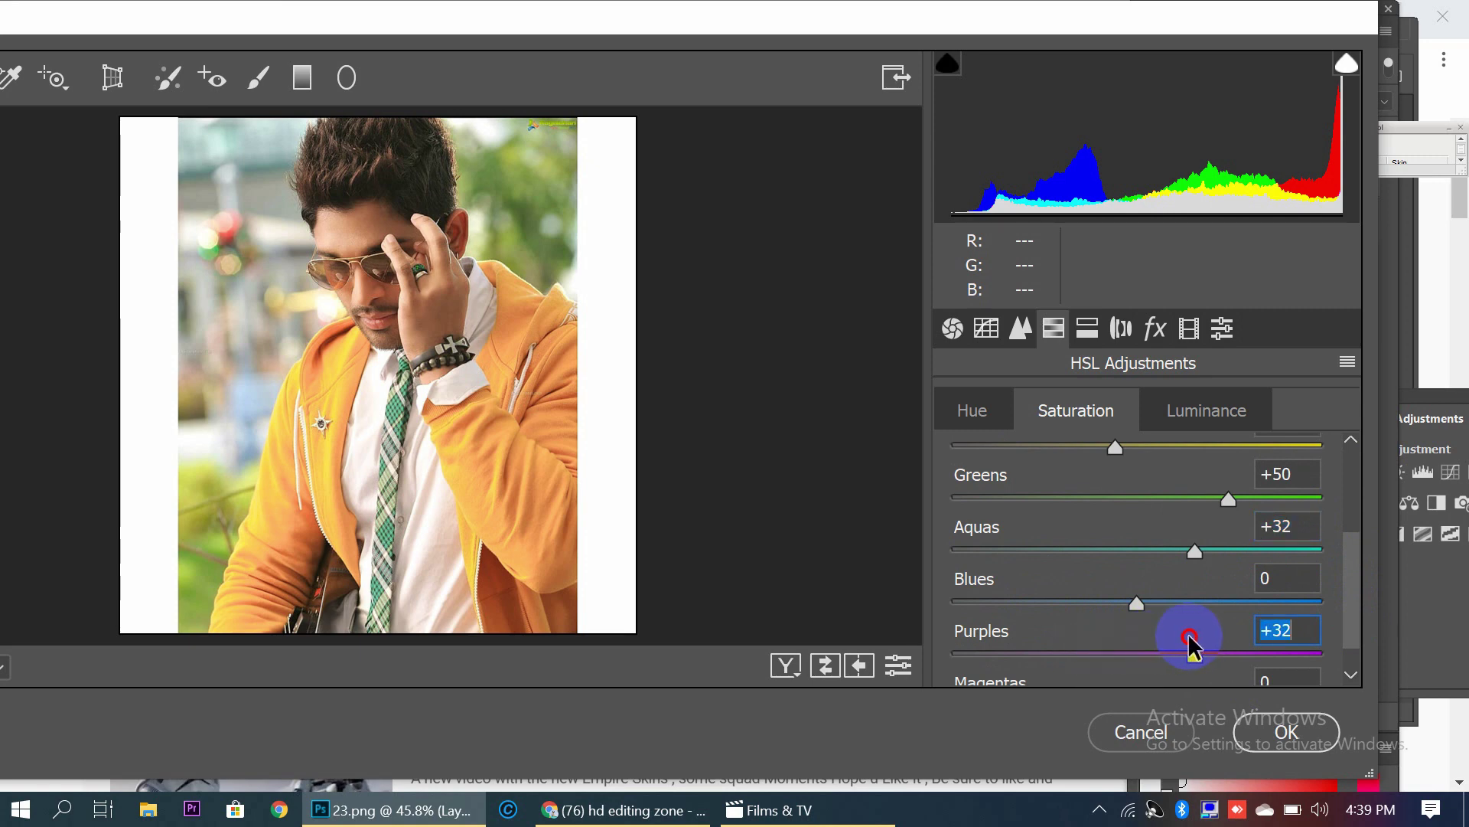
{"action": "left_click", "coordinate": [1179, 419]}
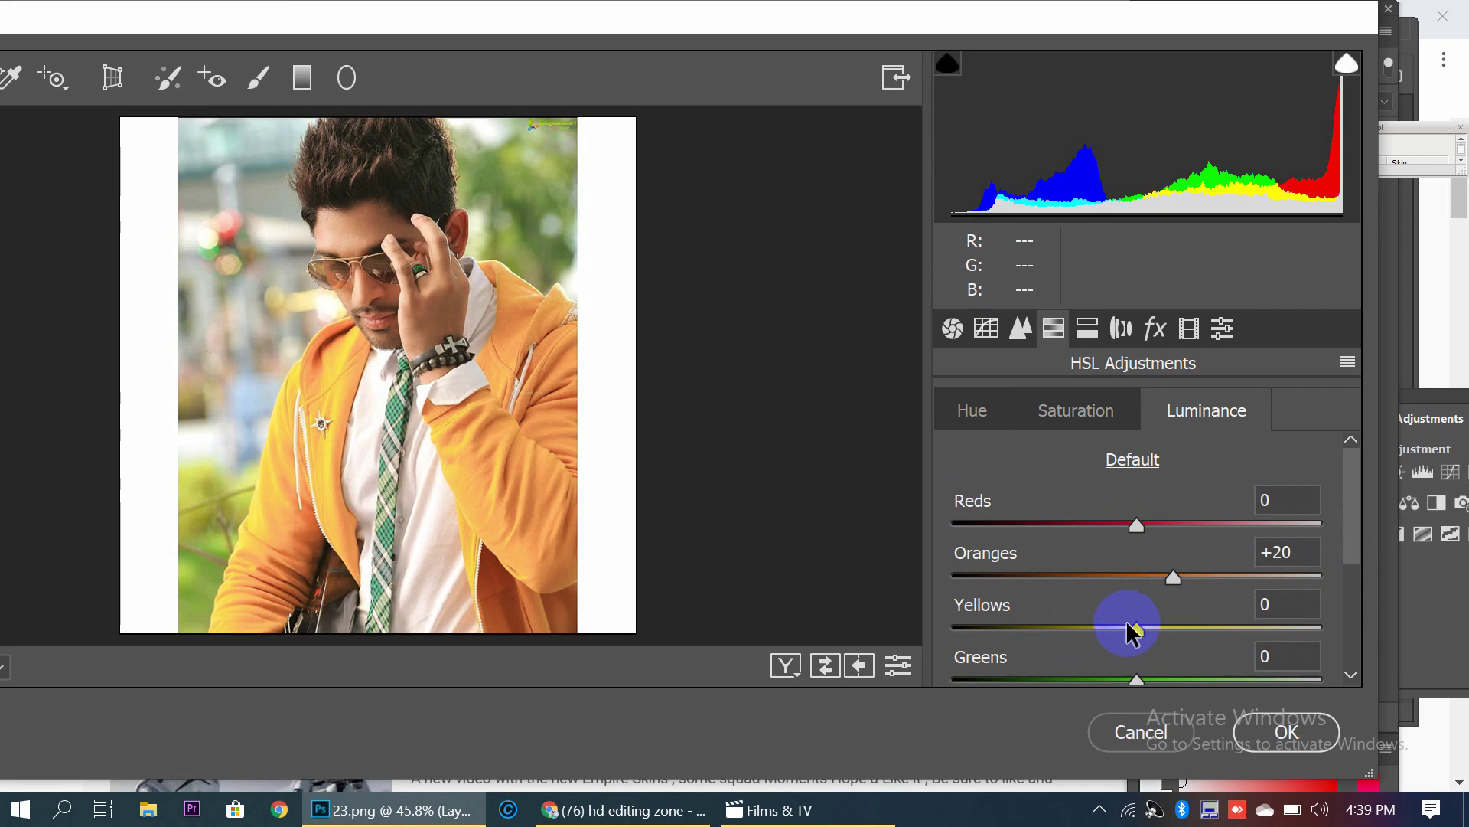
{"action": "mouse_move", "coordinate": [1128, 626]}
{"action": "left_mouse_down"}
{"action": "mouse_move", "coordinate": [1109, 630]}
{"action": "mouse_move", "coordinate": [1168, 627]}
{"action": "left_mouse_up"}
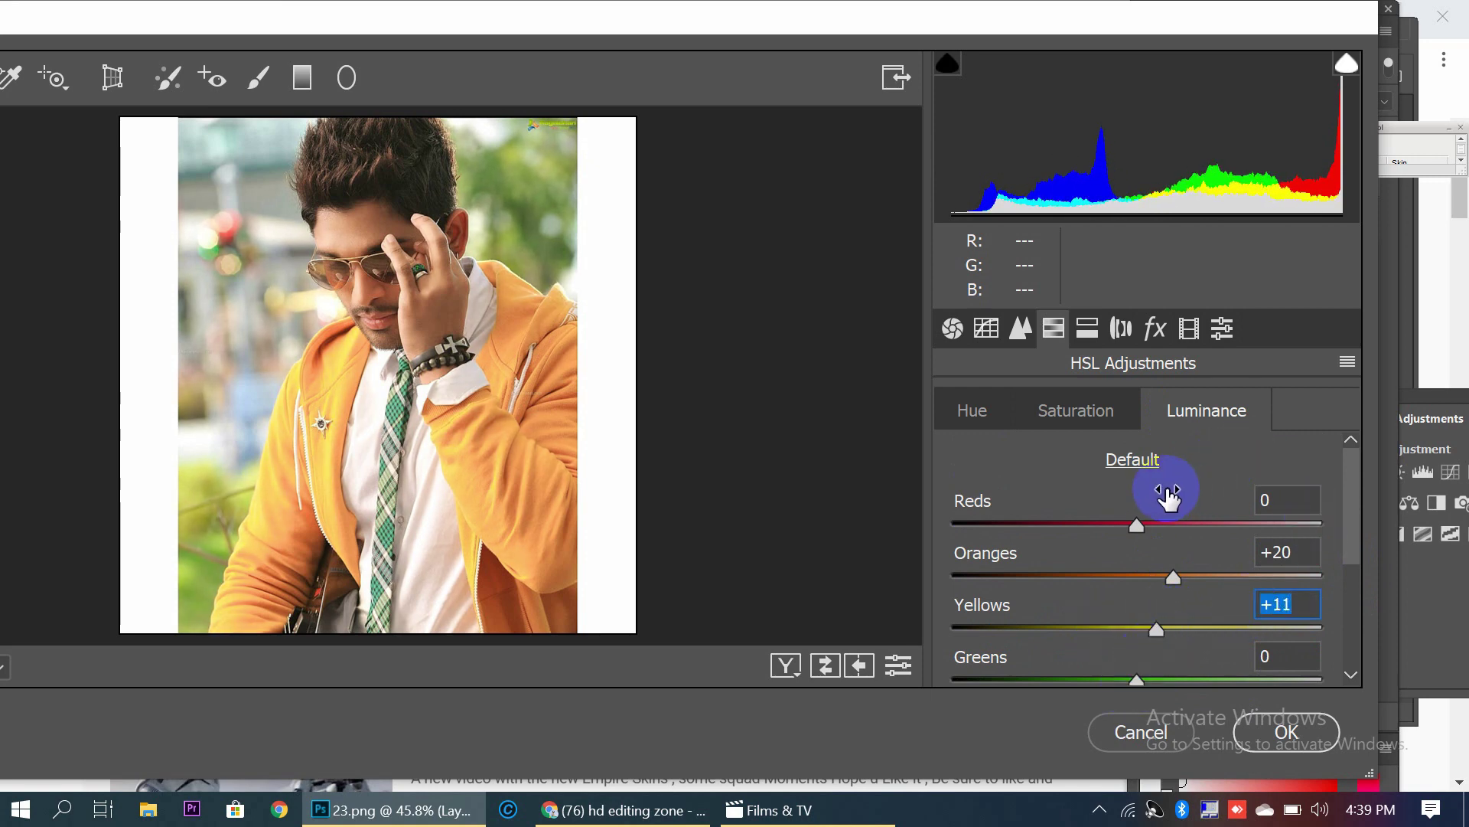
{"action": "left_click", "coordinate": [1294, 734]}
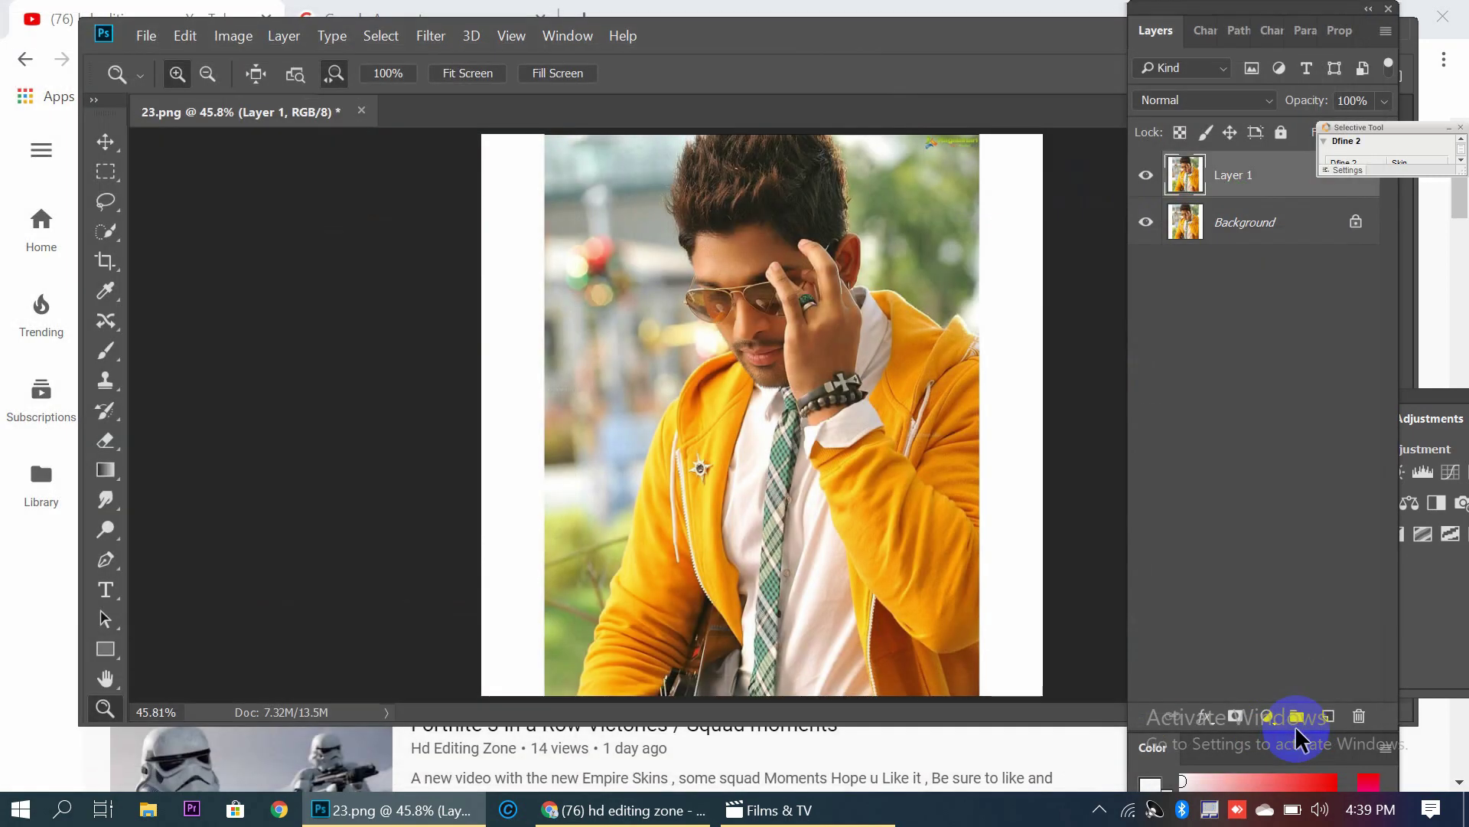
Duplicate the graded layer and apply Color Efex Pro 4's Tonal Contrast to the copy
{"action": "key", "text": "ctrl+j"}
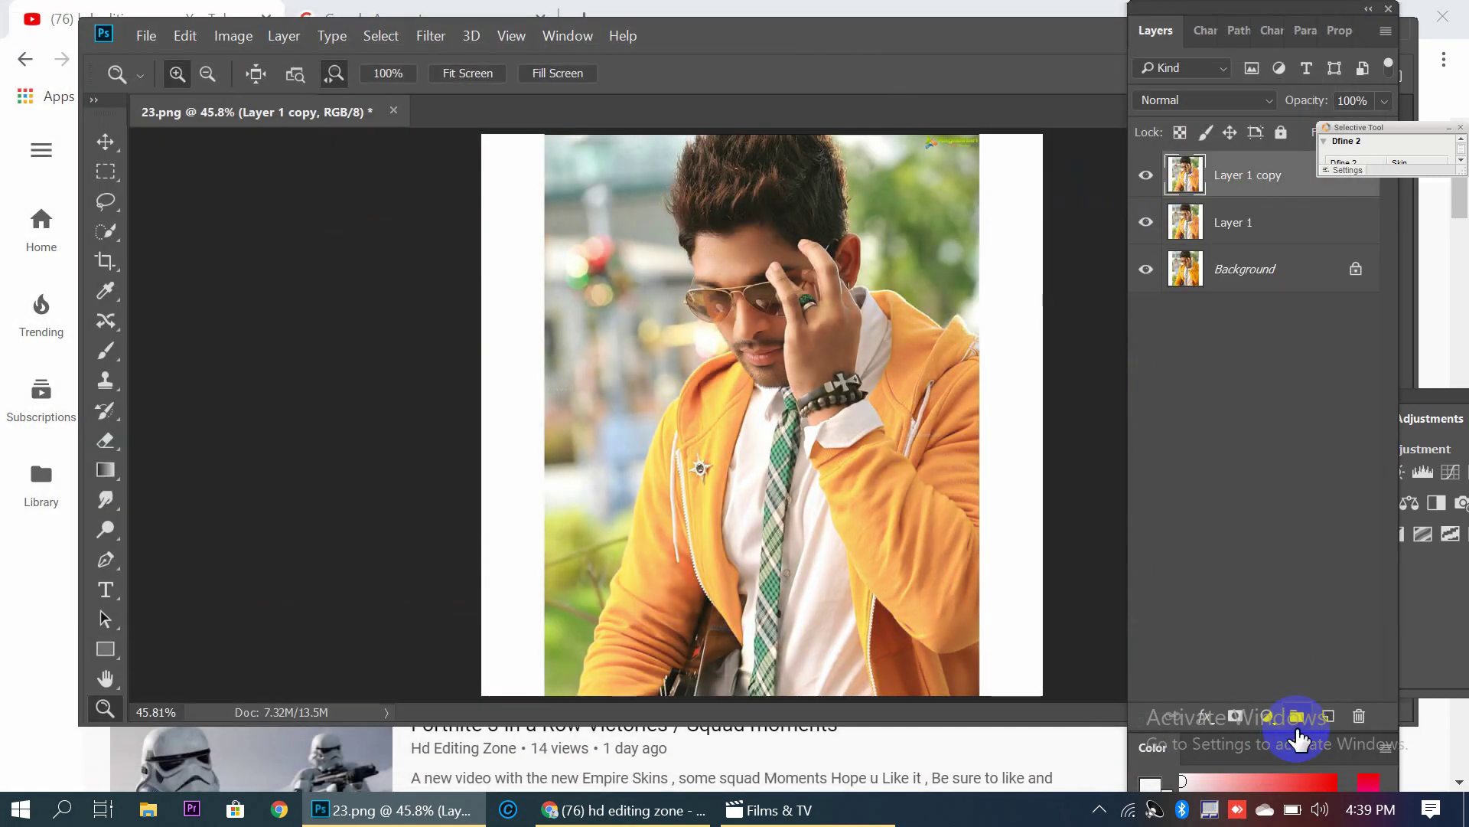
{"action": "left_click", "coordinate": [419, 40]}
{"action": "mouse_move", "coordinate": [471, 520]}
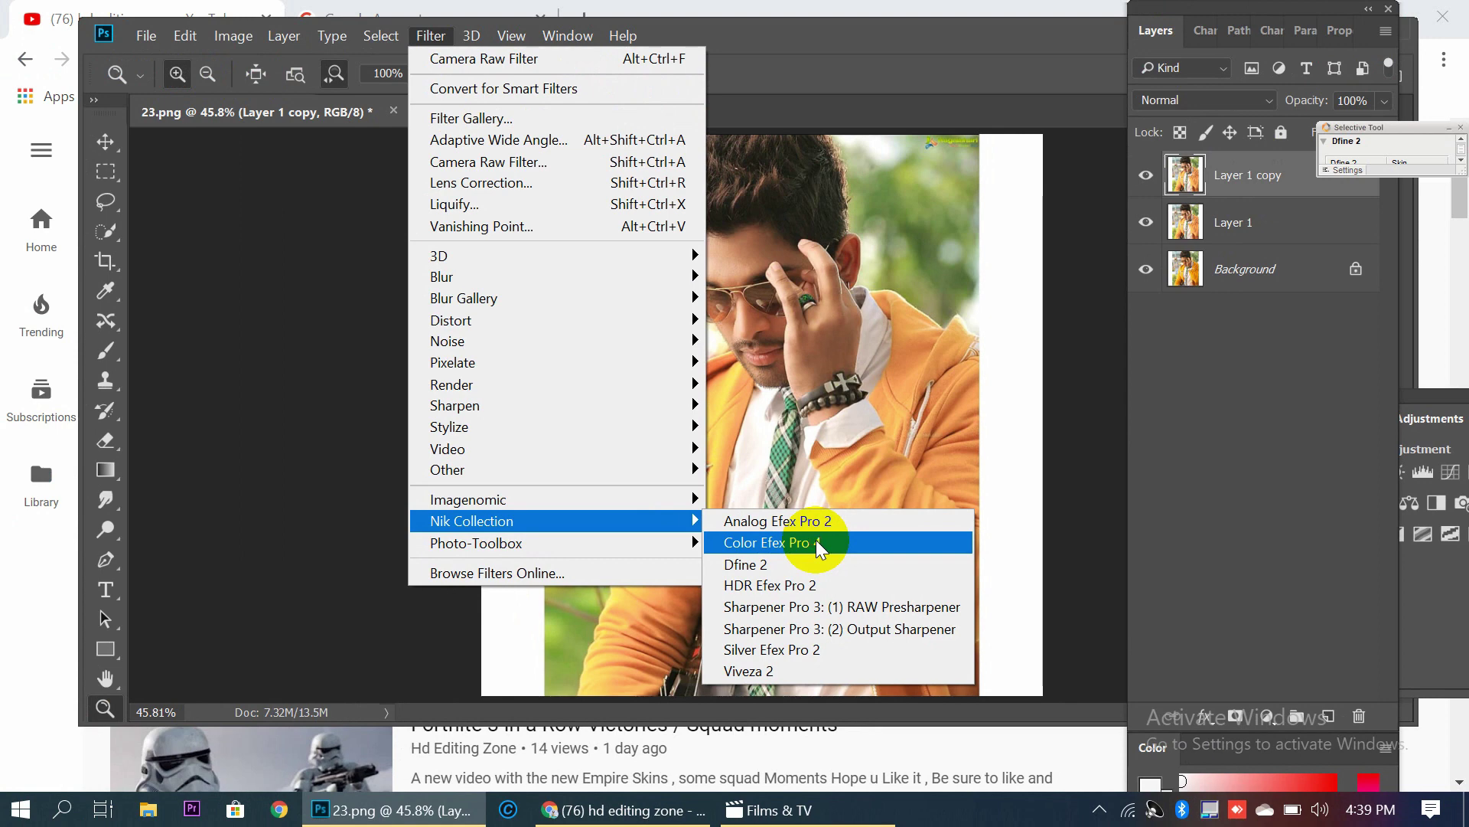
{"action": "left_click", "coordinate": [815, 540]}
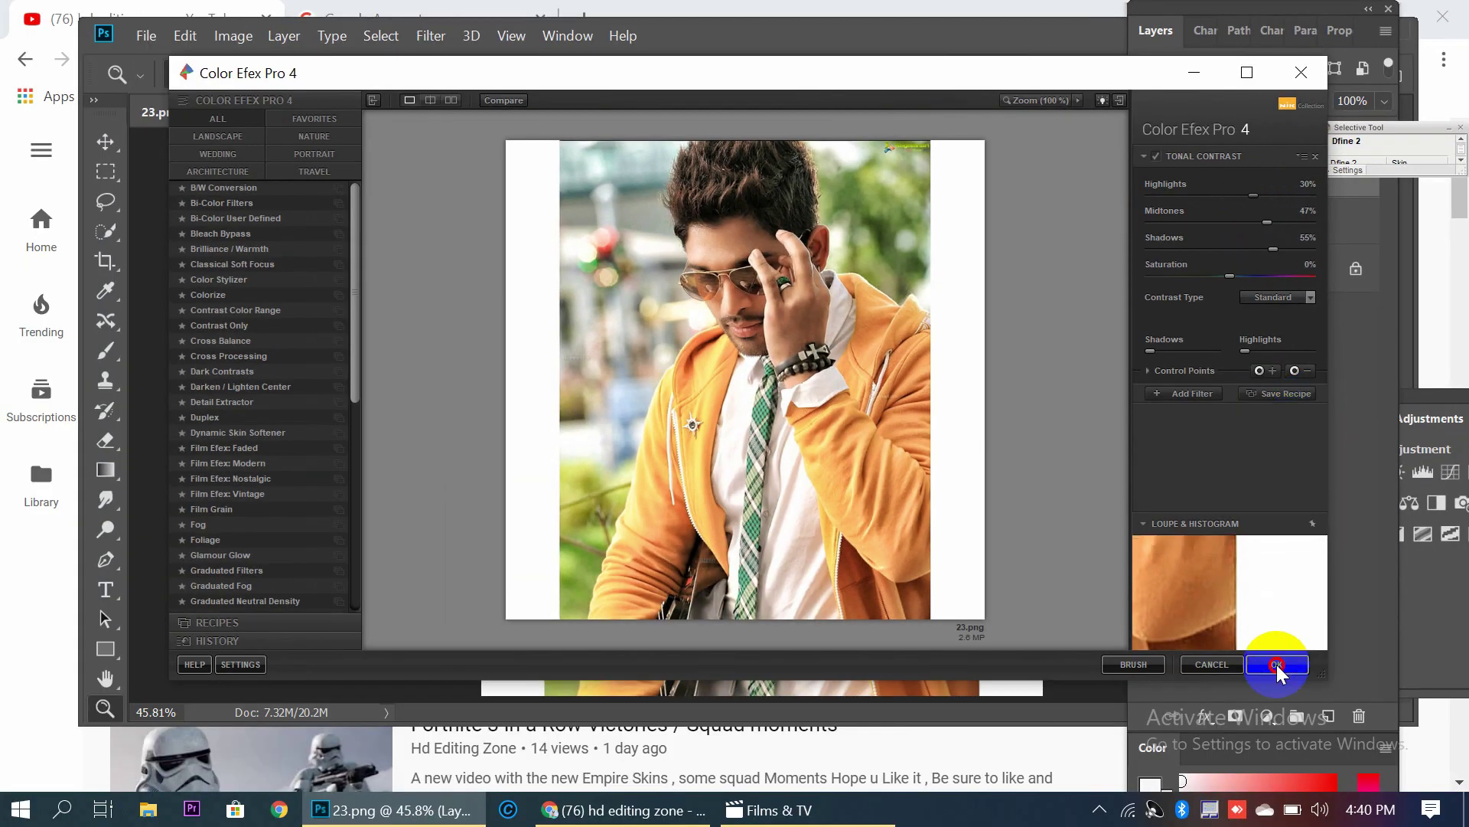
{"action": "left_click", "coordinate": [1277, 664]}
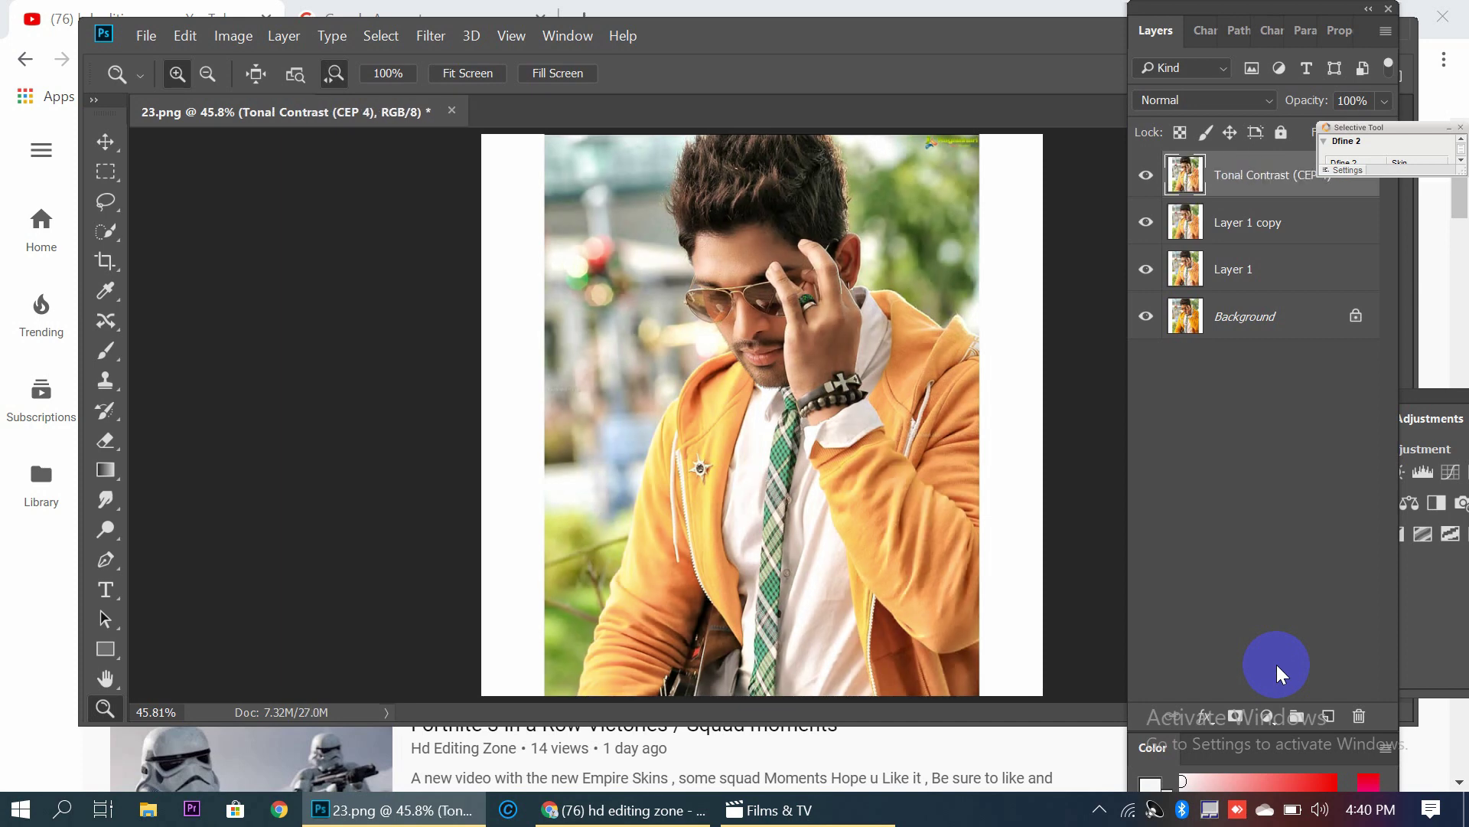
Duplicate the Tonal Contrast layer in Camera Raw and brighten Oranges luminance to +24
{"action": "key", "text": "ctrl+j"}
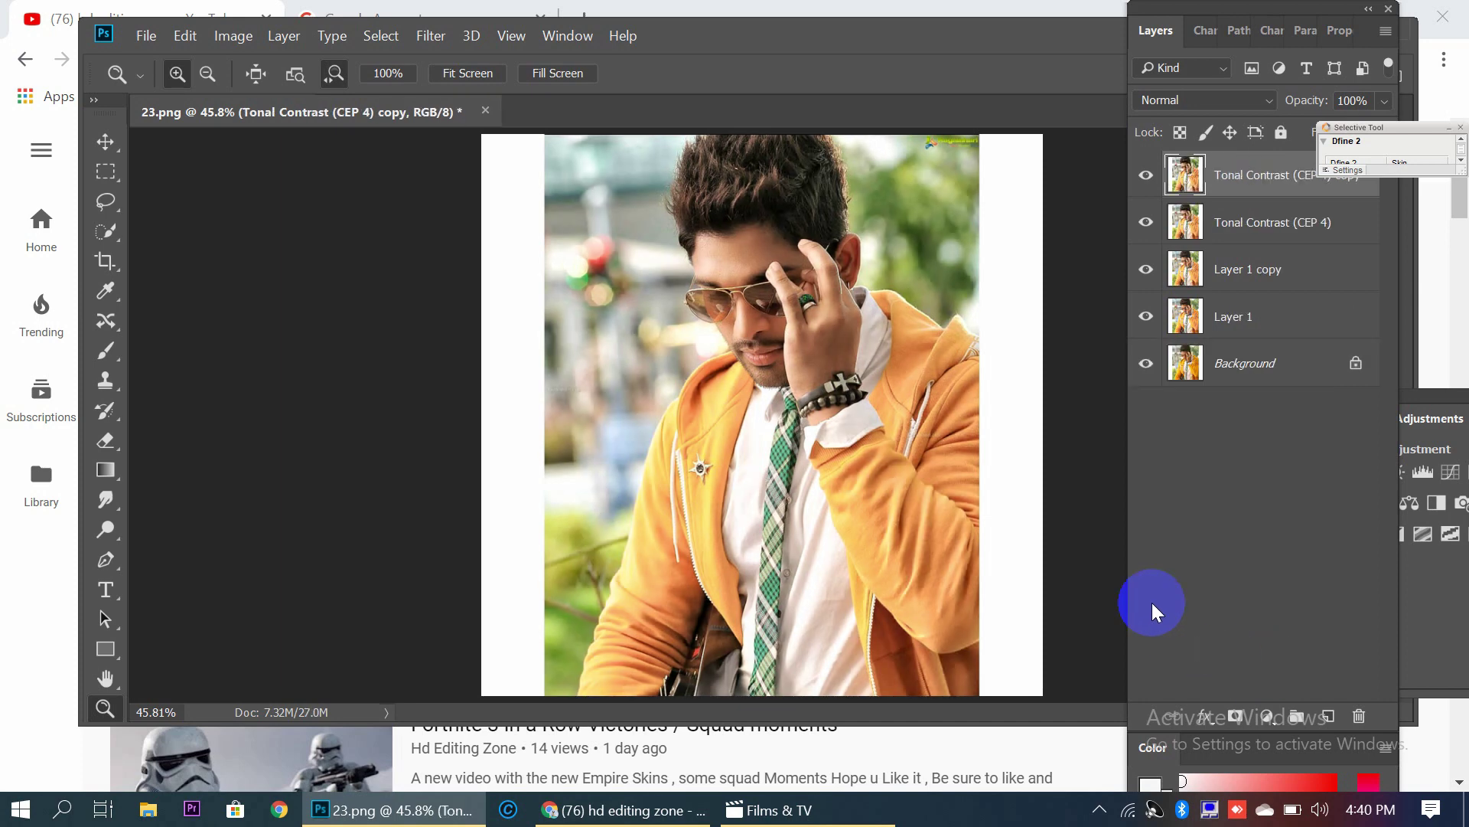
{"action": "left_click", "coordinate": [429, 35]}
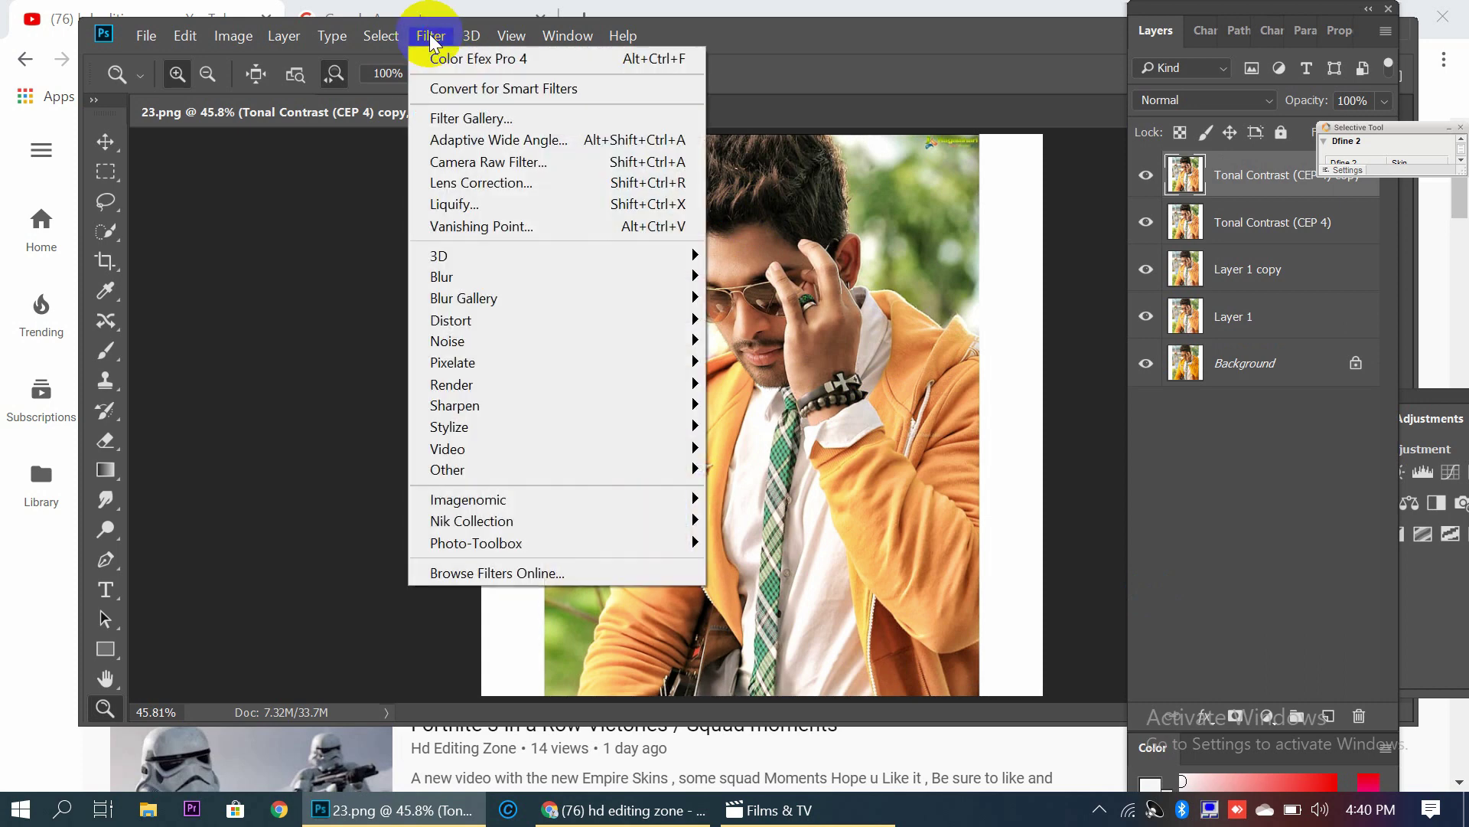
{"action": "mouse_move", "coordinate": [471, 521]}
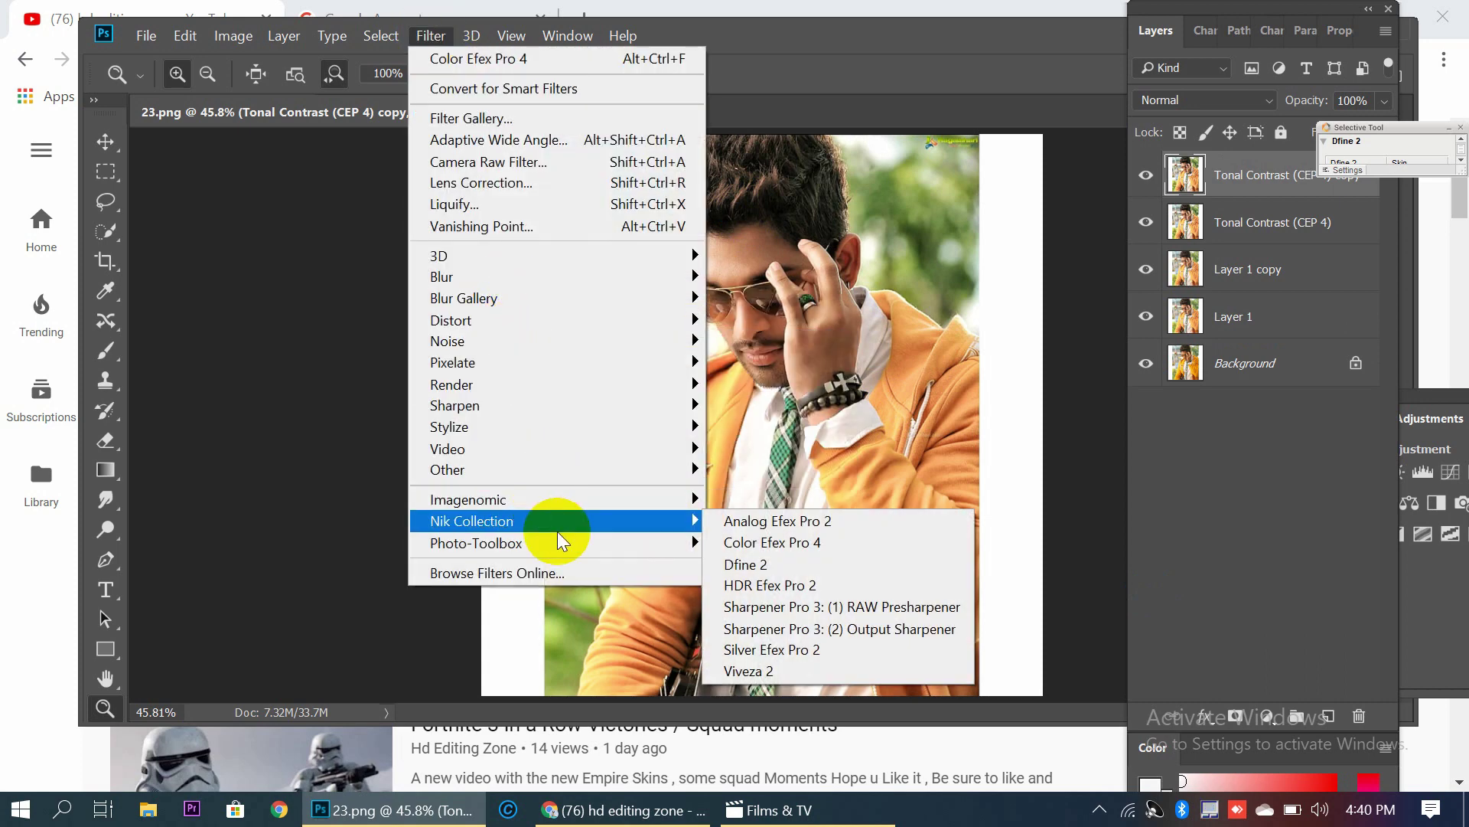
{"action": "left_click", "coordinate": [497, 167]}
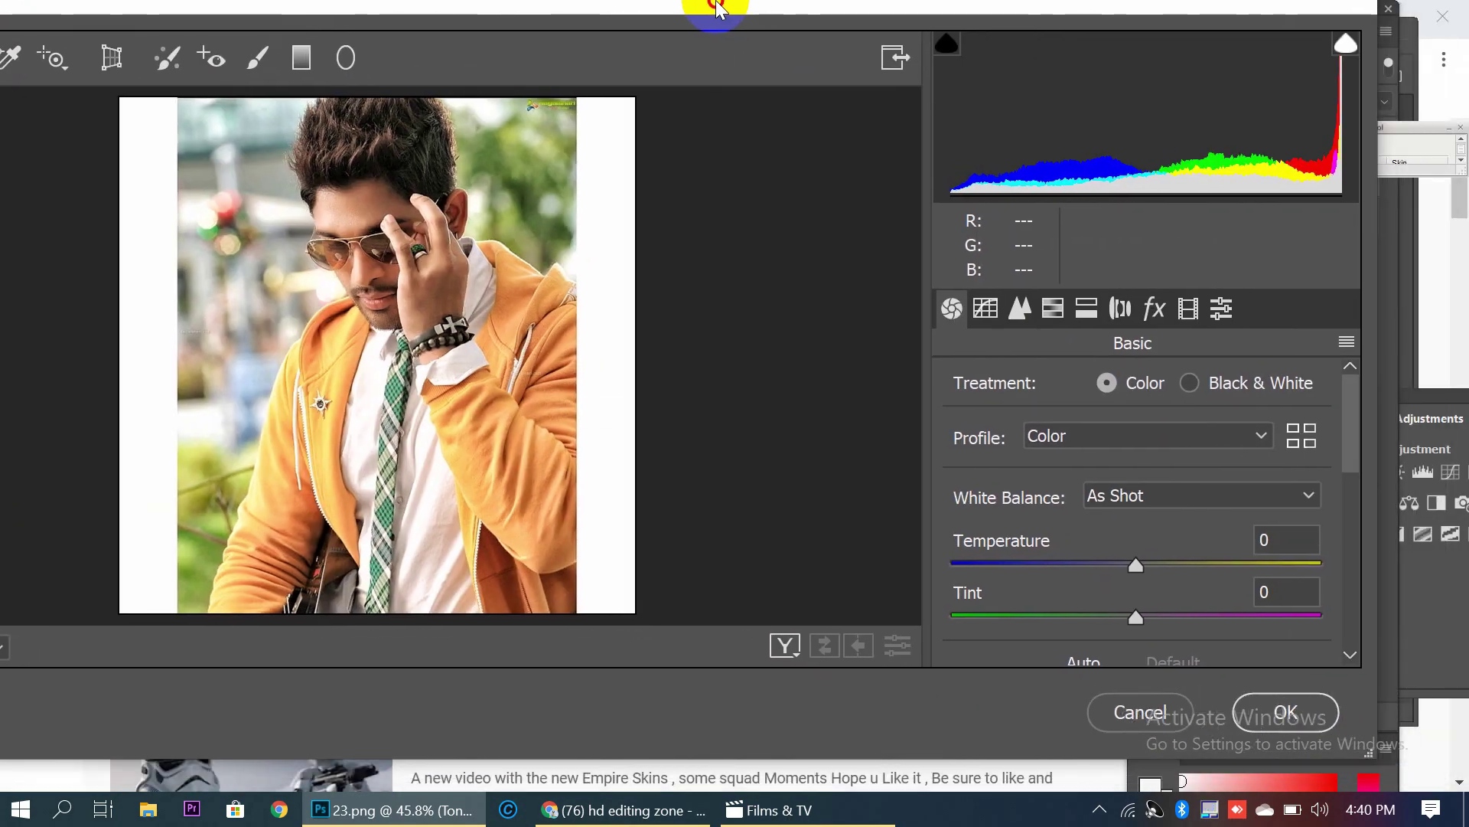
{"action": "left_click_drag", "start_coordinate": [908, 29], "coordinate": [711, 11]}
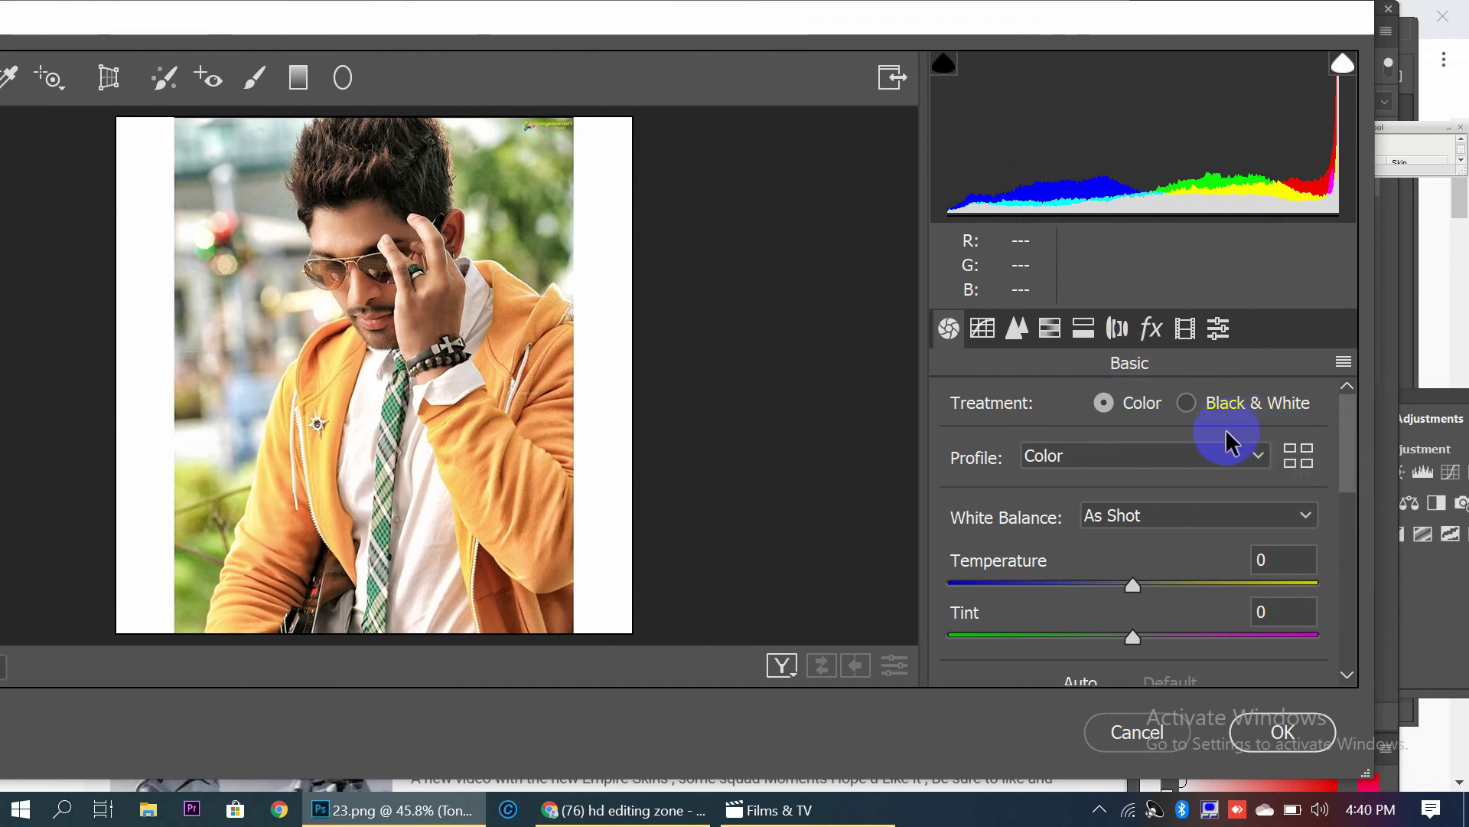
{"action": "left_click", "coordinate": [1048, 329]}
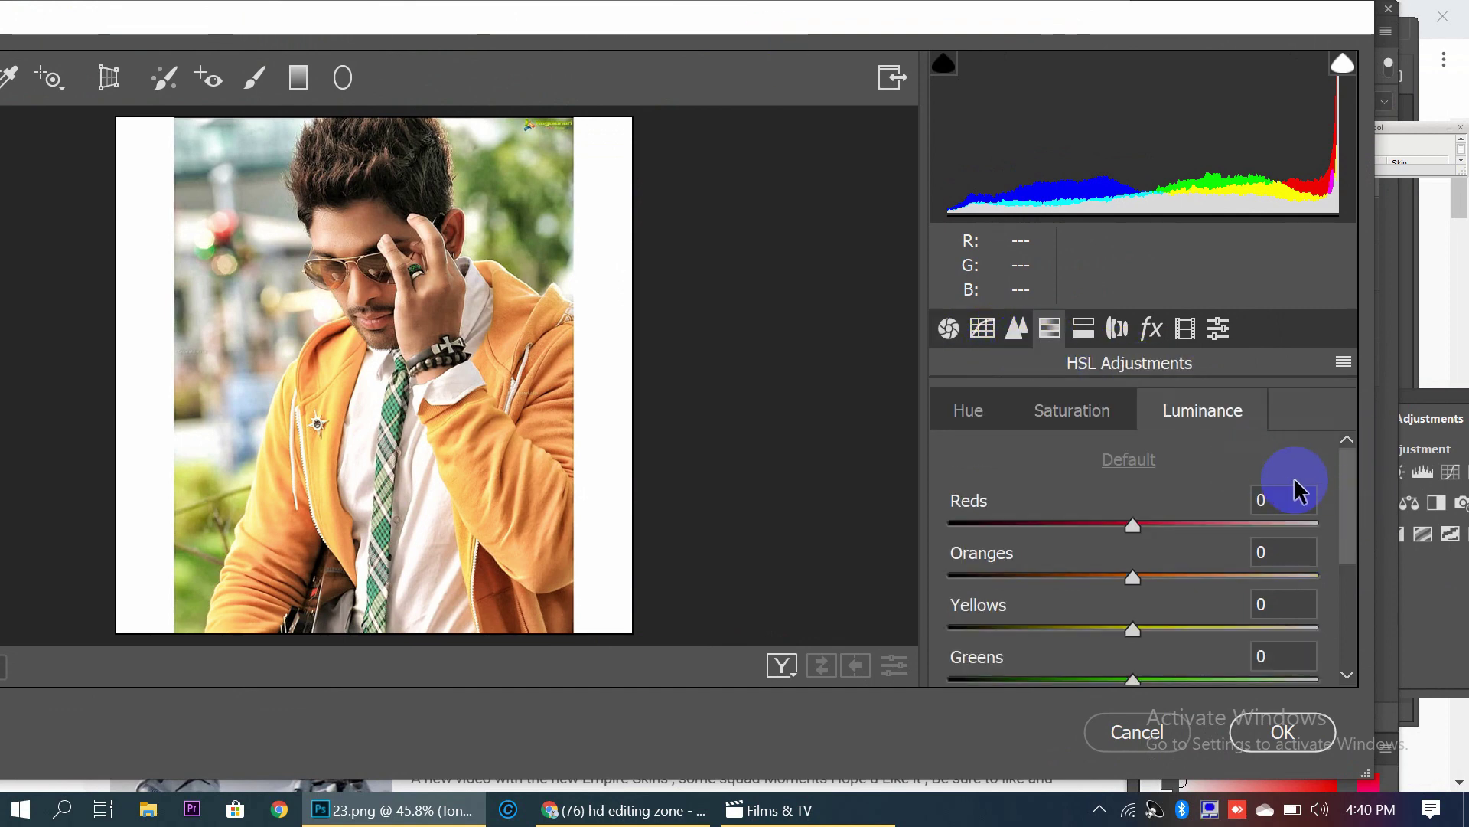
{"action": "left_click_drag", "start_coordinate": [1345, 502], "coordinate": [1351, 549]}
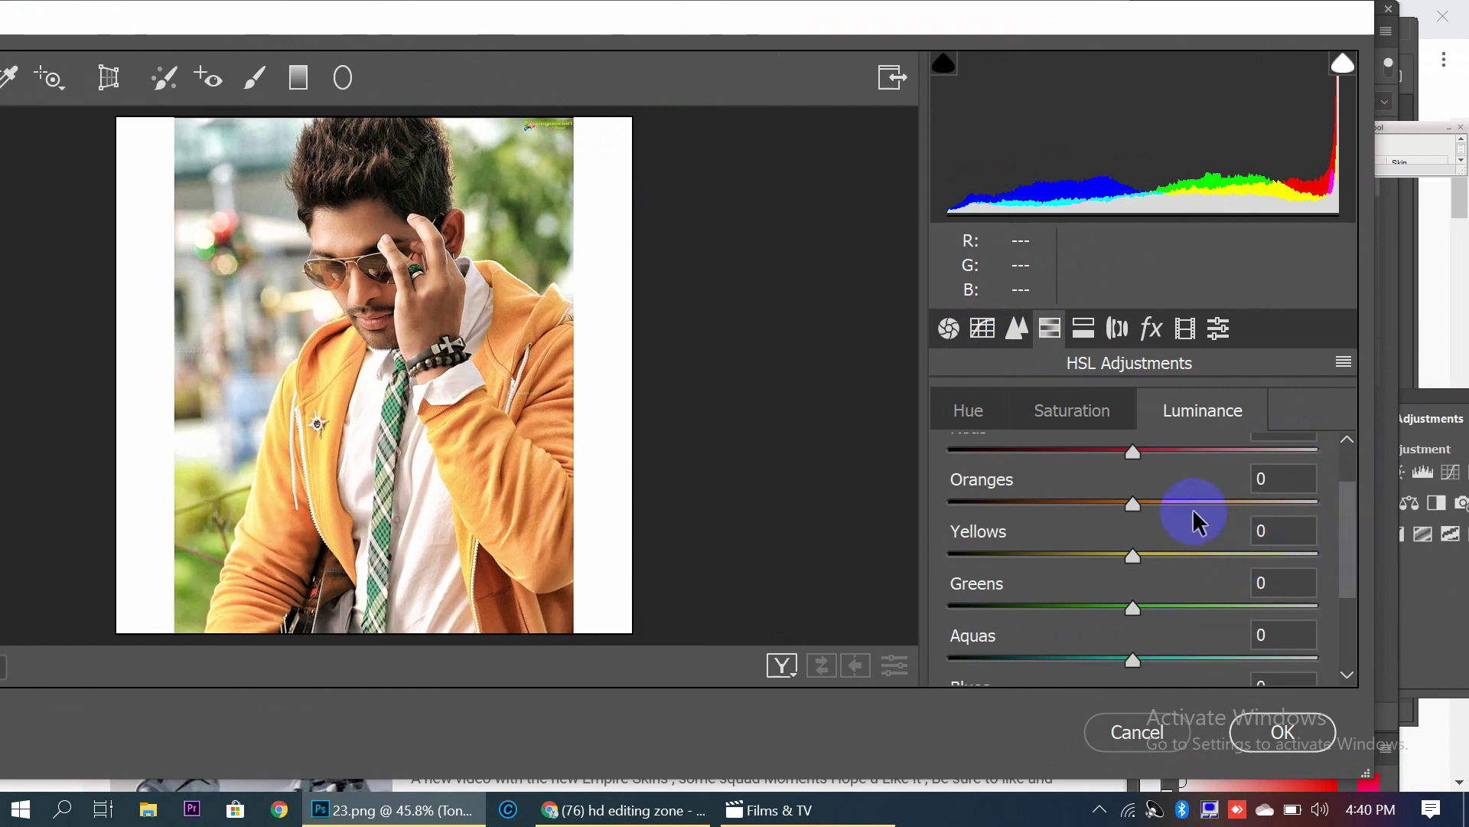
{"action": "left_click", "coordinate": [1176, 502]}
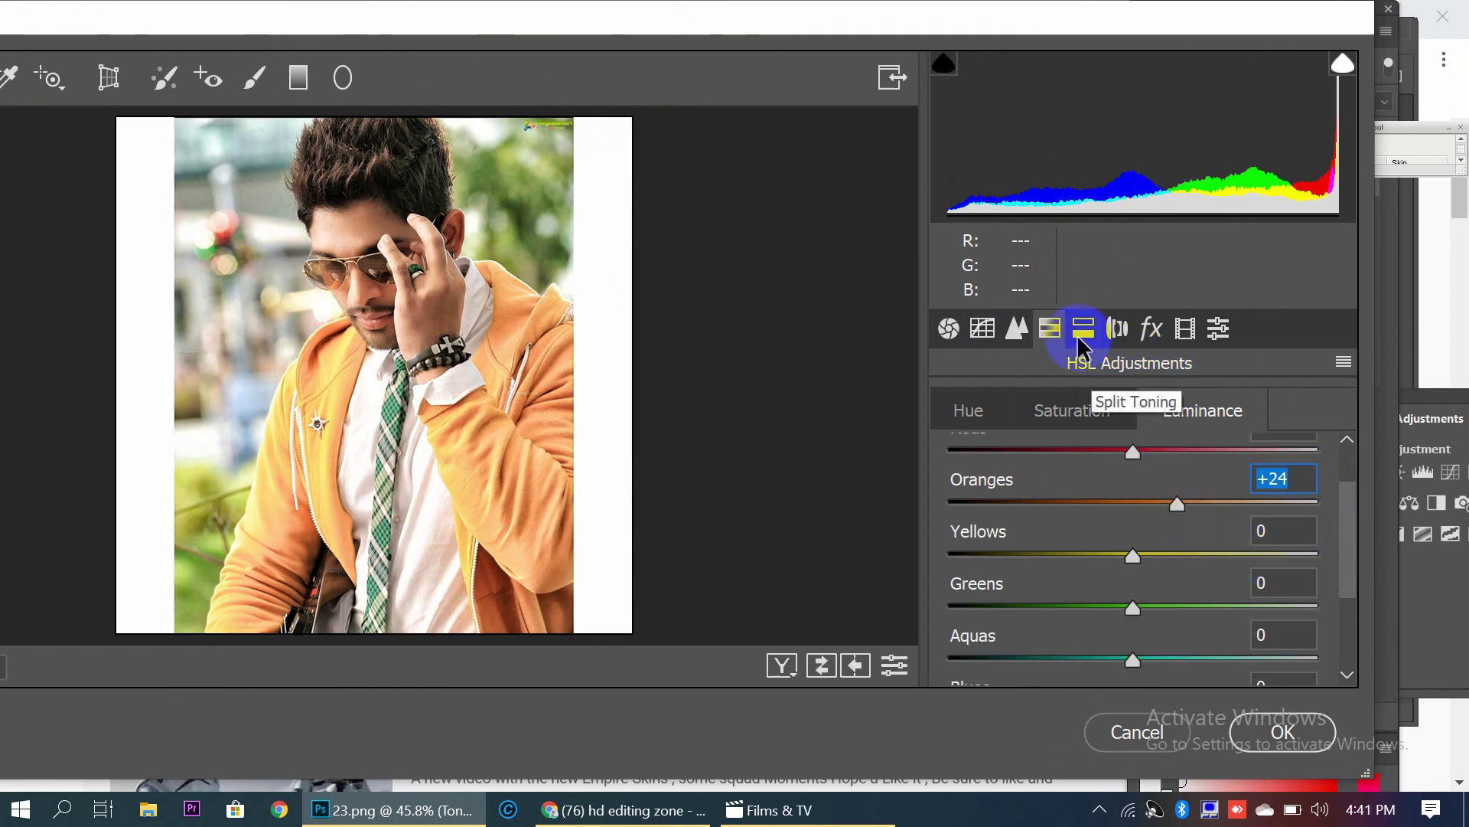
Apply the Medium, then the Heavy vignetting preset to the portrait
{"action": "left_click", "coordinate": [1218, 328]}
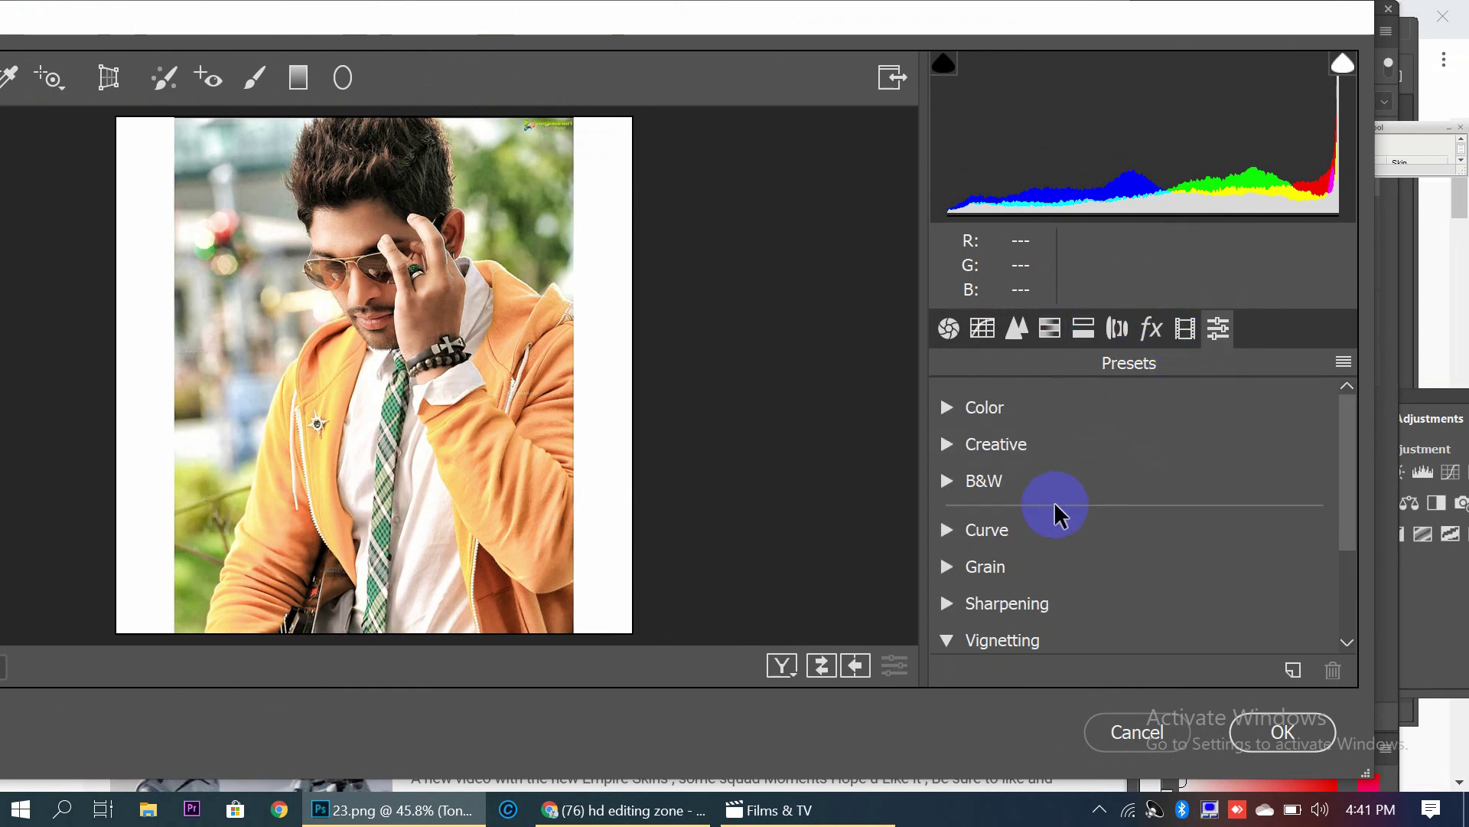
{"action": "left_click_drag", "start_coordinate": [1348, 515], "coordinate": [1355, 594]}
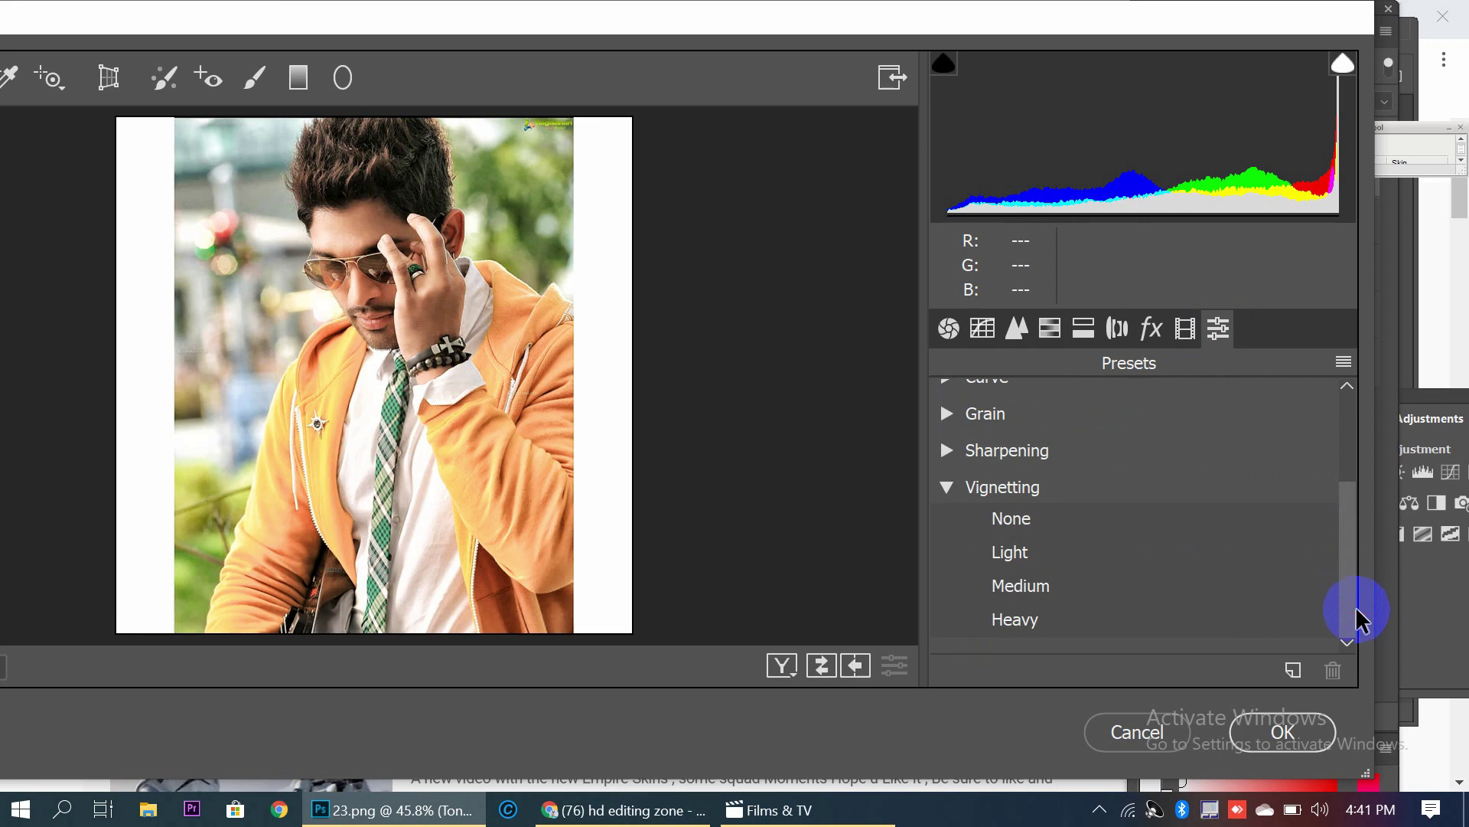
{"action": "left_click", "coordinate": [1154, 586]}
{"action": "left_click", "coordinate": [1121, 632]}
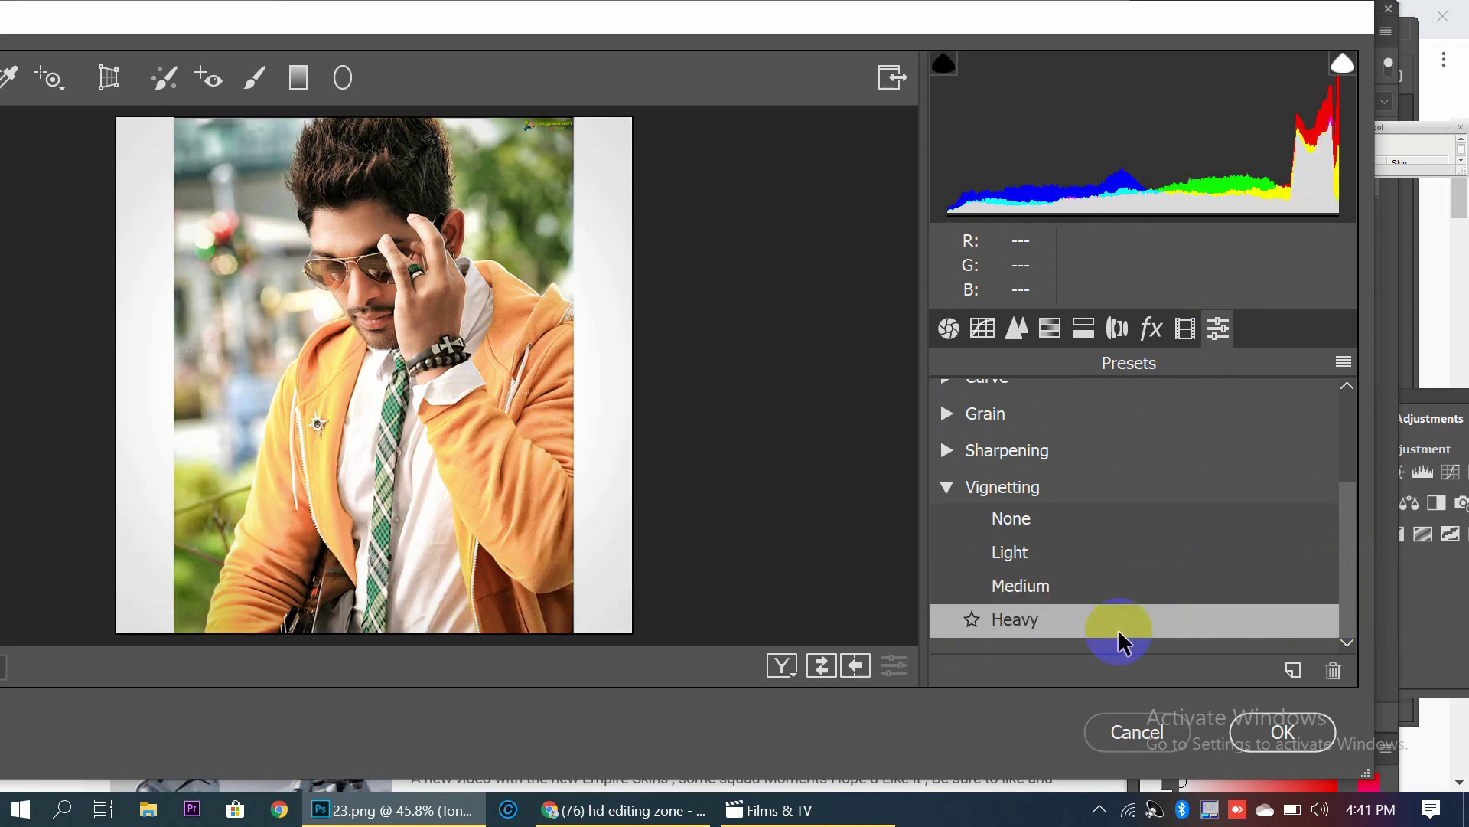
Shift the Red Primary hue and saturation in Camera Raw's Calibration panel
{"action": "left_click", "coordinate": [1183, 325]}
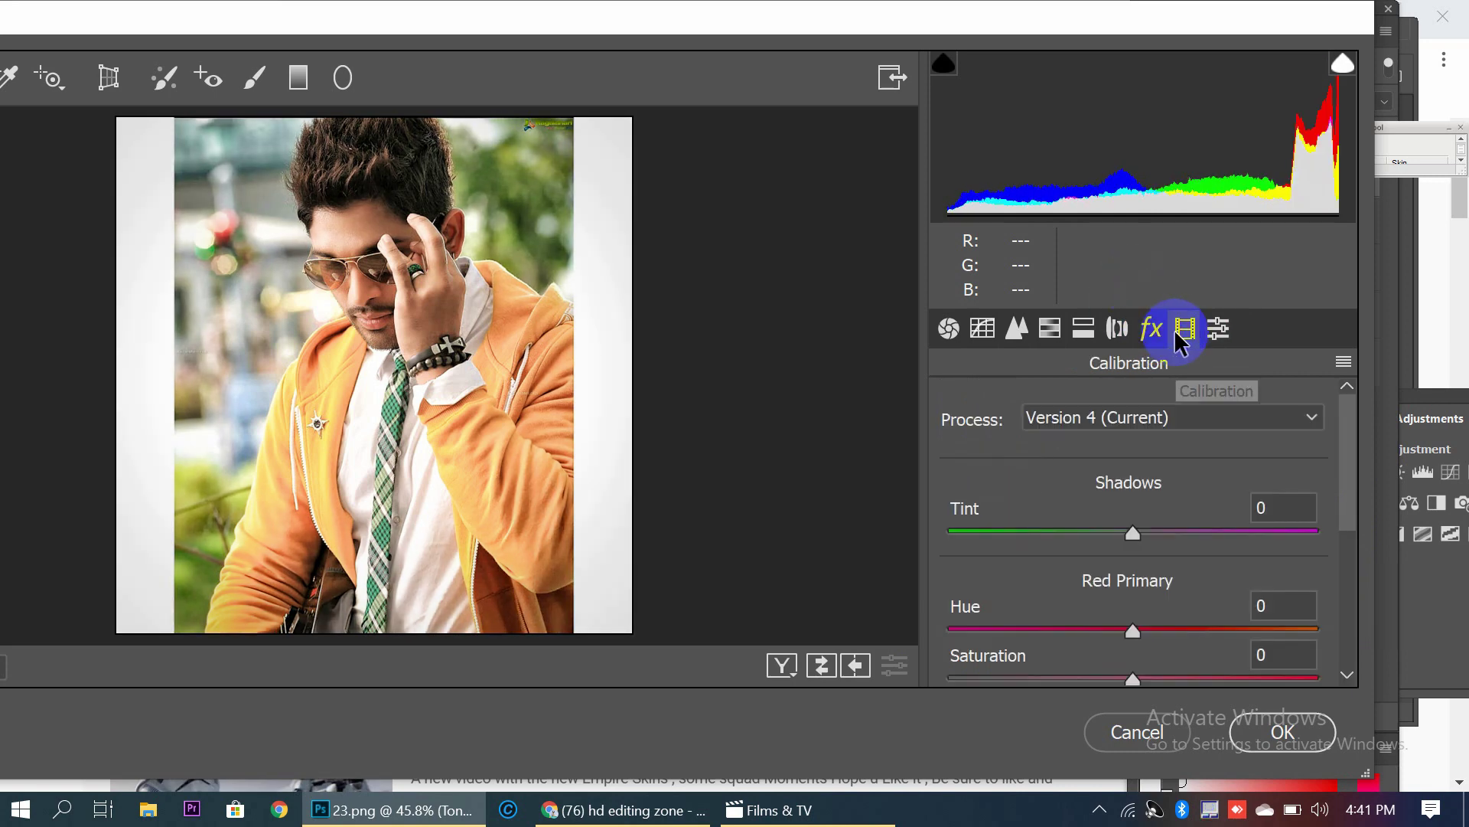
{"action": "left_click", "coordinate": [1136, 631]}
{"action": "mouse_move", "coordinate": [1137, 629]}
{"action": "left_mouse_down"}
{"action": "mouse_move", "coordinate": [1219, 621]}
{"action": "mouse_move", "coordinate": [981, 600]}
{"action": "mouse_move", "coordinate": [1093, 602]}
{"action": "left_mouse_up"}
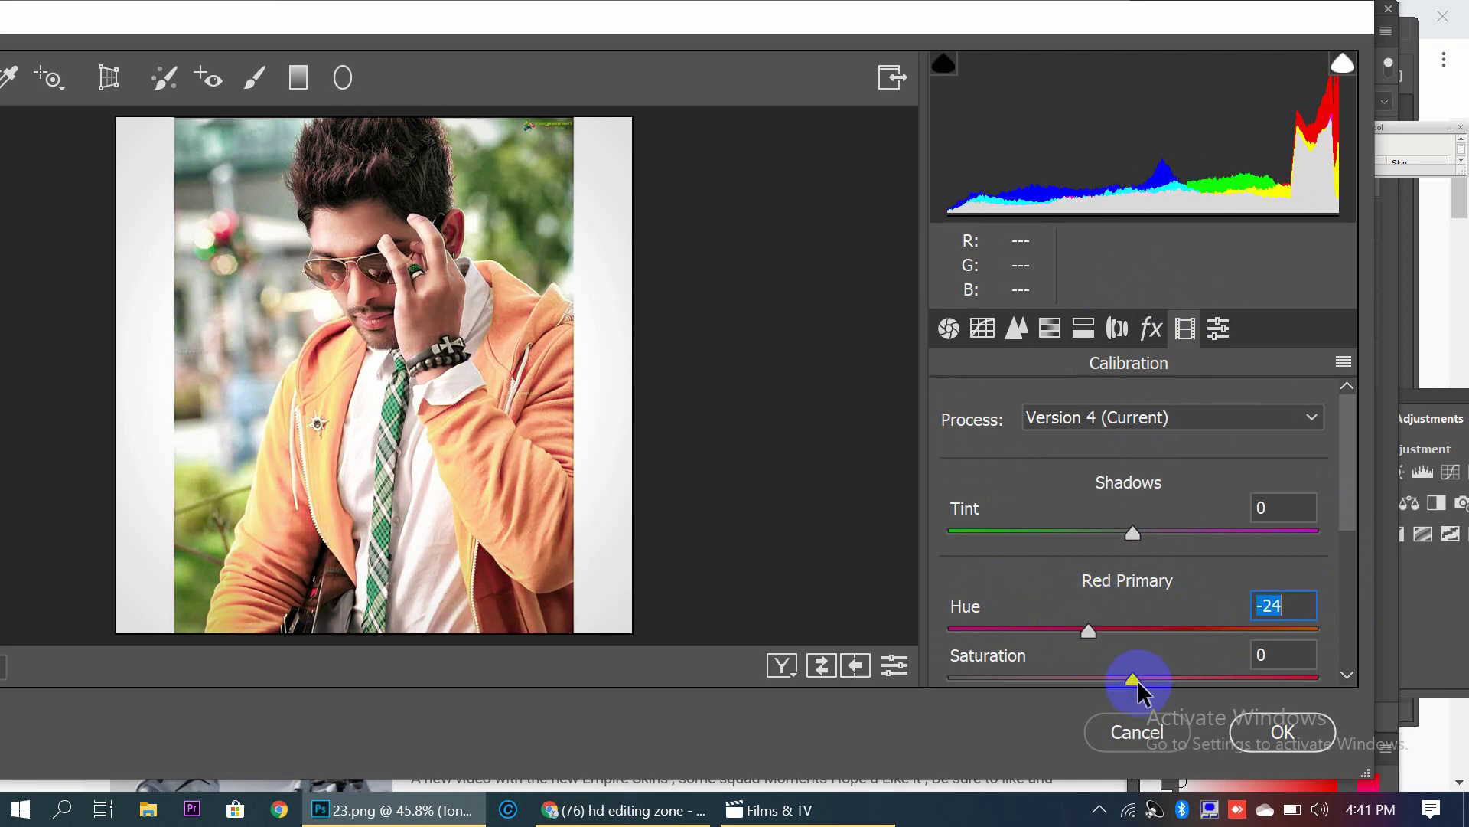
{"action": "left_click_drag", "start_coordinate": [1344, 508], "coordinate": [1361, 584]}
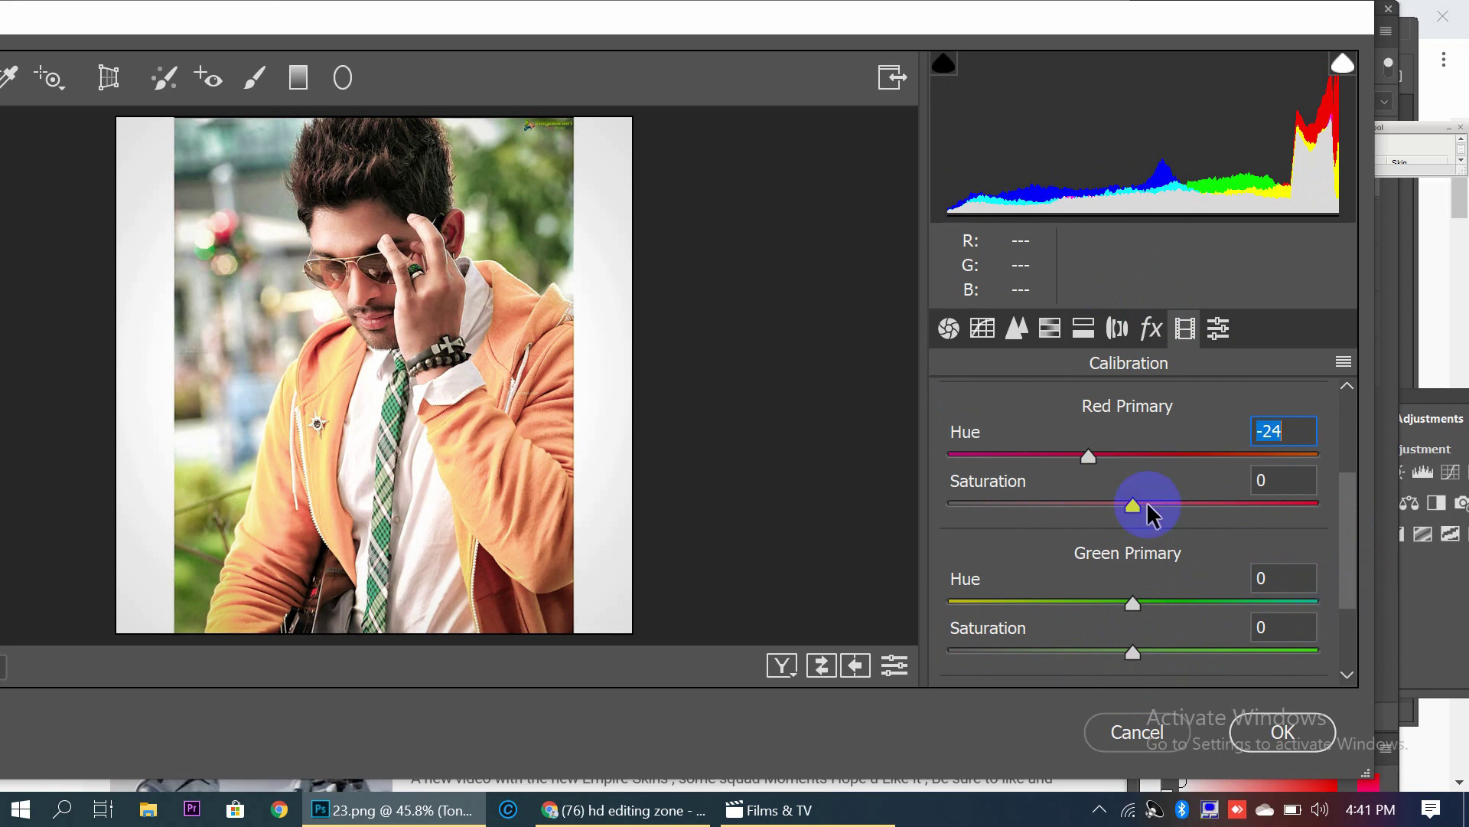
{"action": "mouse_move", "coordinate": [1131, 506]}
{"action": "left_mouse_down"}
{"action": "mouse_move", "coordinate": [1007, 514]}
{"action": "mouse_move", "coordinate": [1154, 495]}
{"action": "mouse_move", "coordinate": [1086, 492]}
{"action": "mouse_move", "coordinate": [1164, 479]}
{"action": "left_mouse_up"}
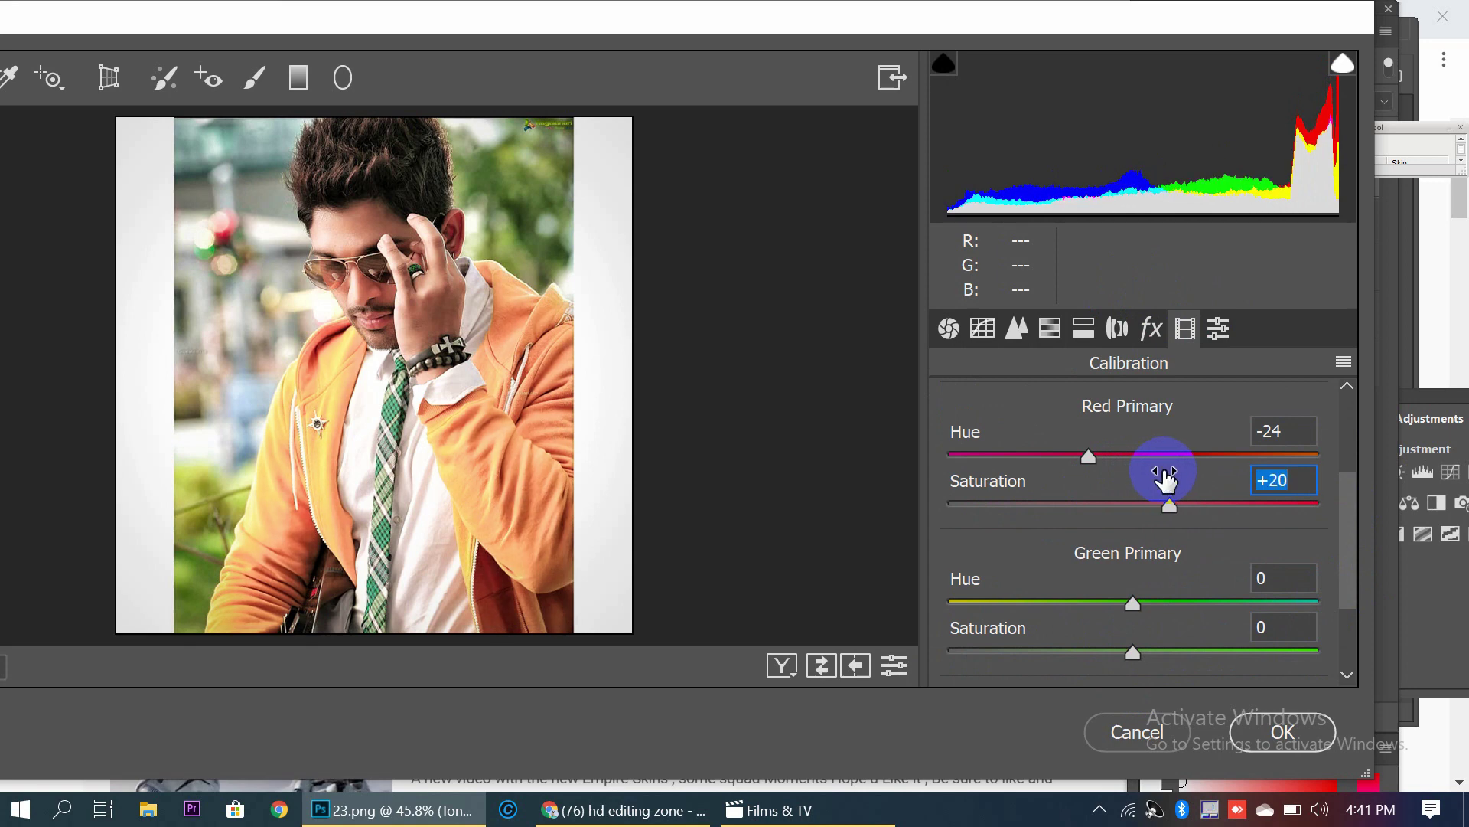
Set Sharpening Amount to 90 and Luminance noise reduction to 30, then apply the edits
{"action": "left_click", "coordinate": [1085, 331]}
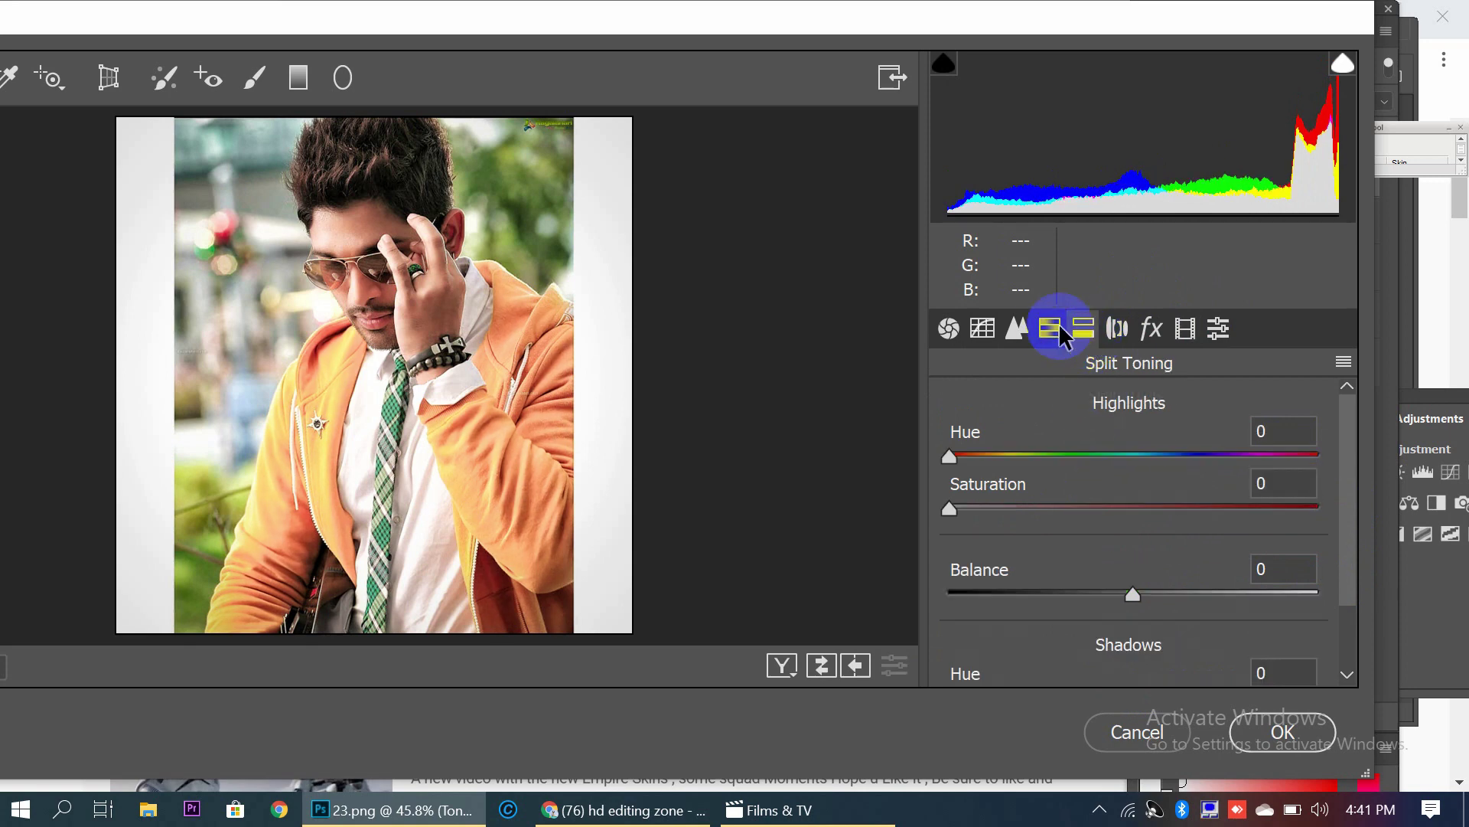
{"action": "left_click", "coordinate": [1017, 329]}
{"action": "left_click", "coordinate": [1255, 431]}
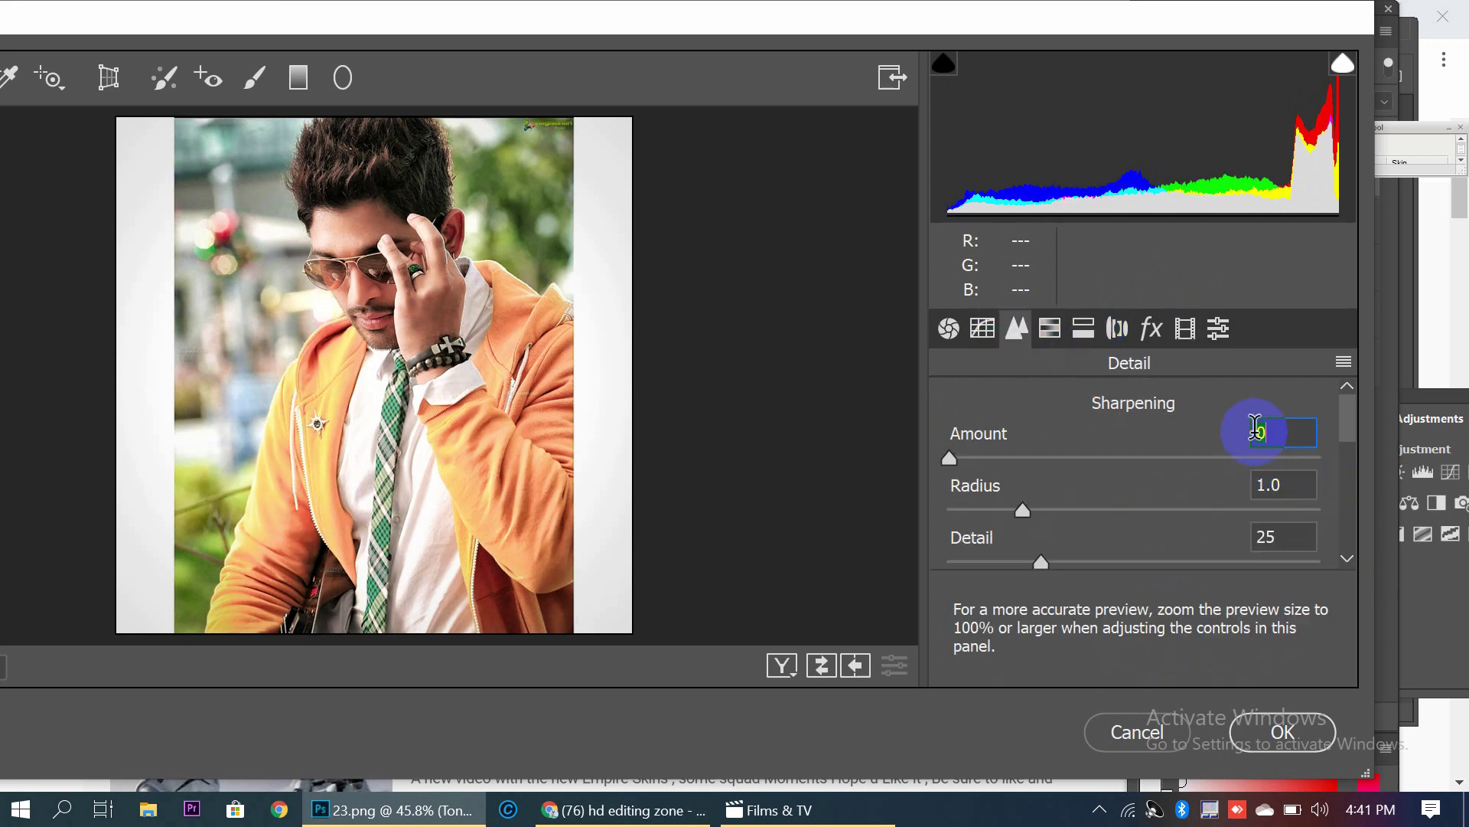
{"action": "type", "text": "90"}
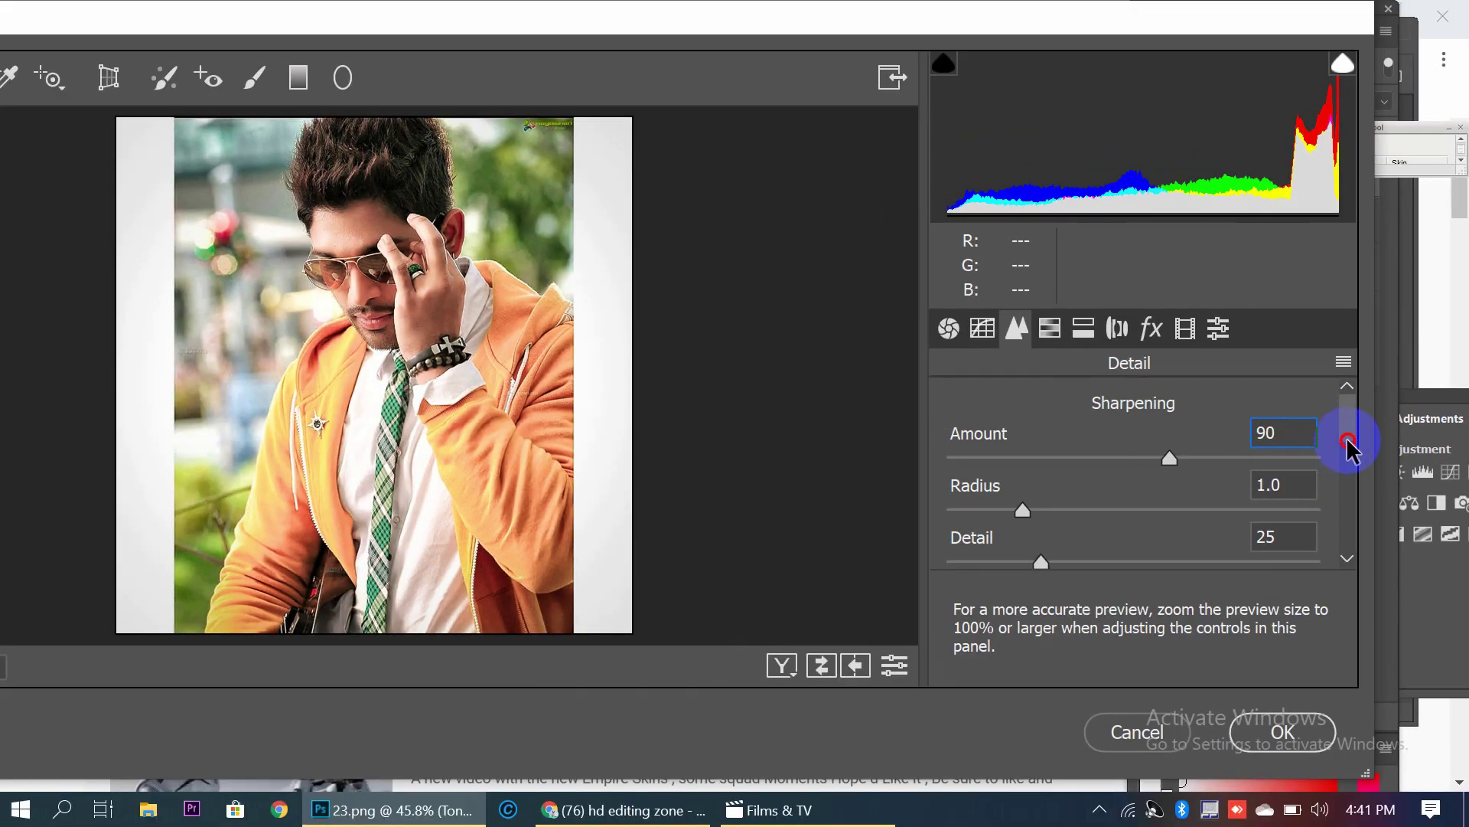
{"action": "left_click_drag", "start_coordinate": [1346, 438], "coordinate": [1350, 485]}
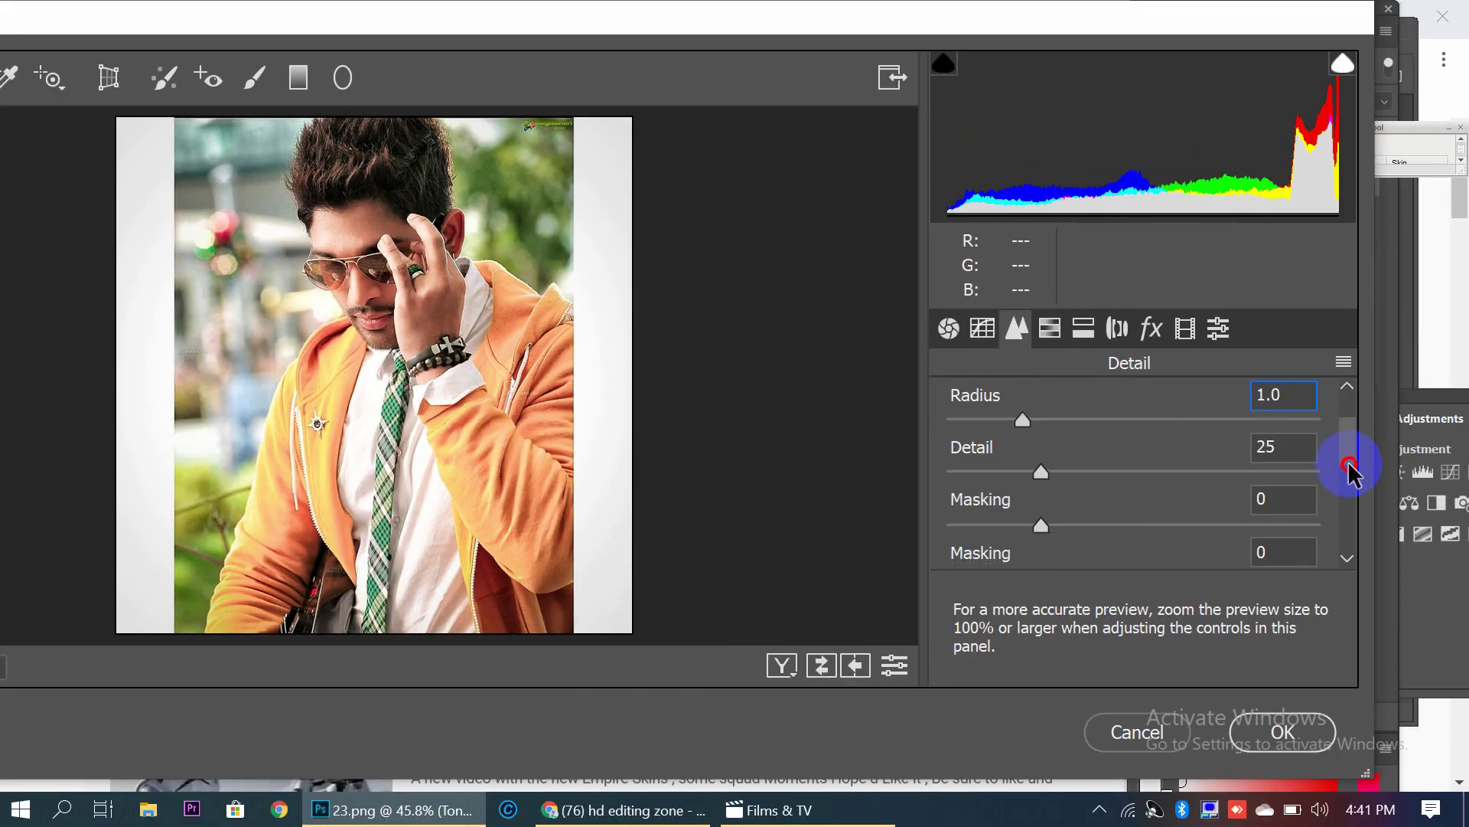
{"action": "left_click", "coordinate": [1259, 548]}
{"action": "type", "text": "30"}
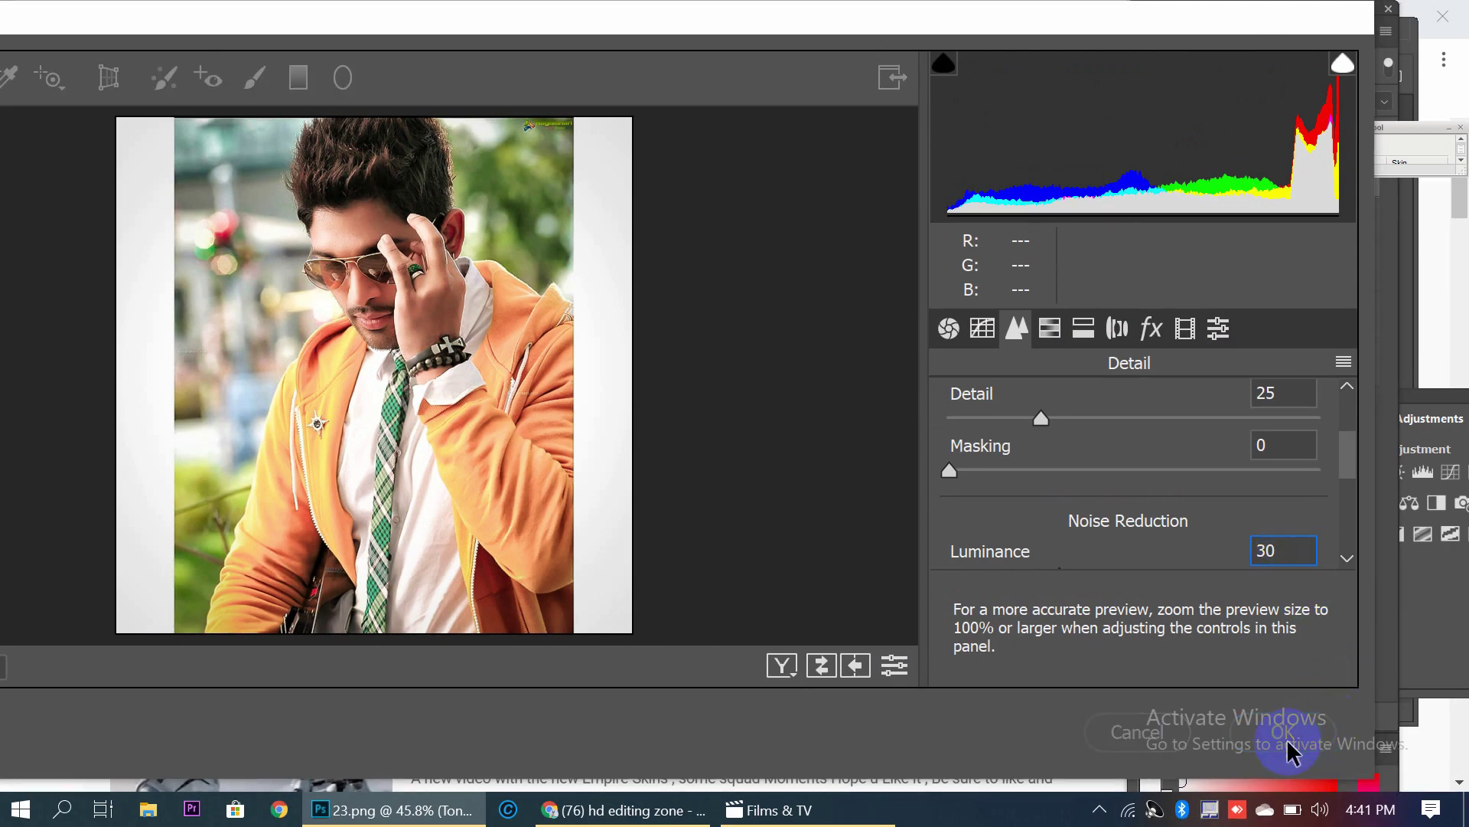
{"action": "left_click", "coordinate": [1287, 738]}
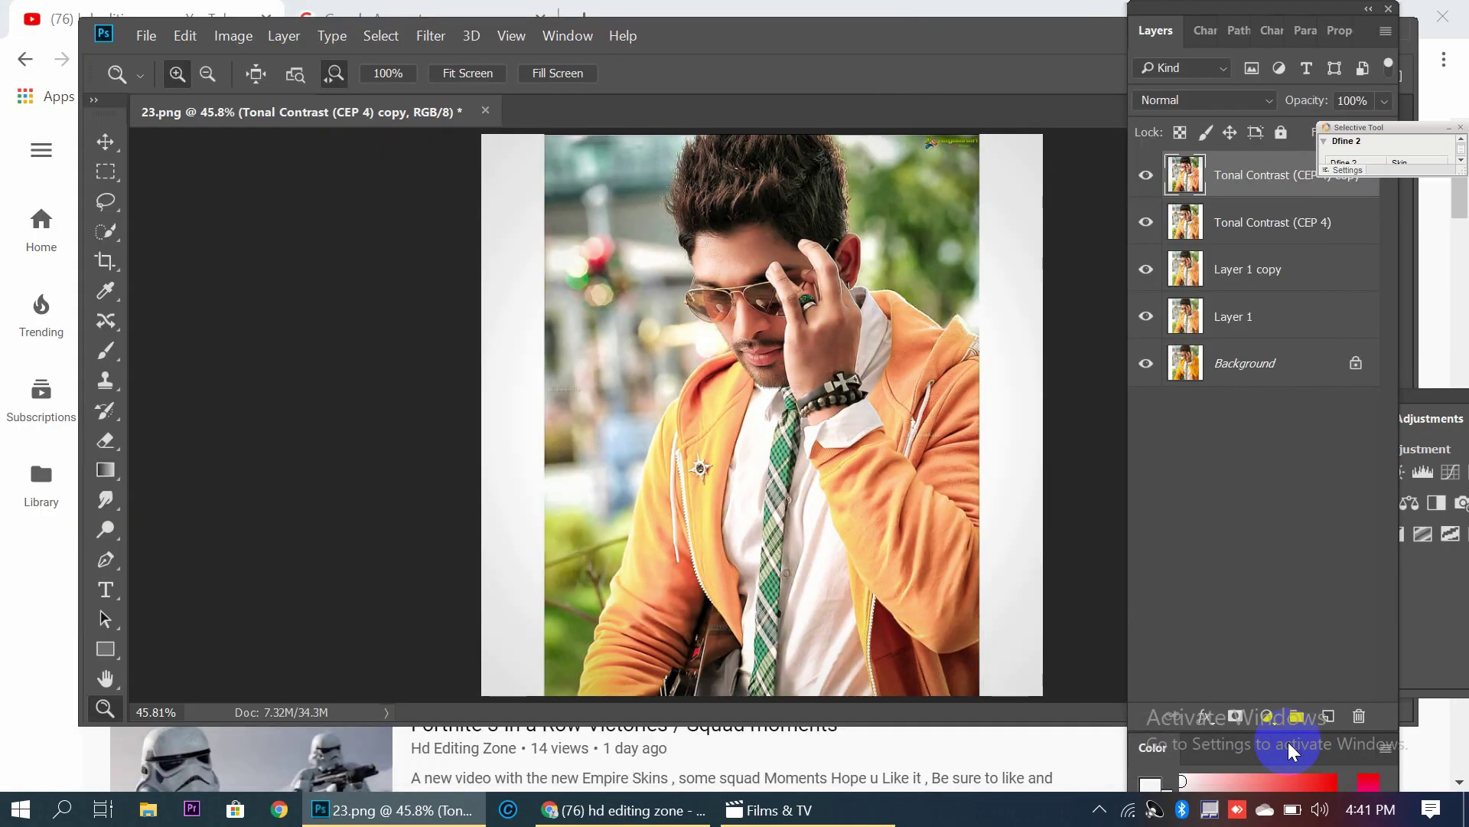
Duplicate the top layer and run GREYCstoration with Strength 85 on the copy
{"action": "key", "text": "ctrl+j"}
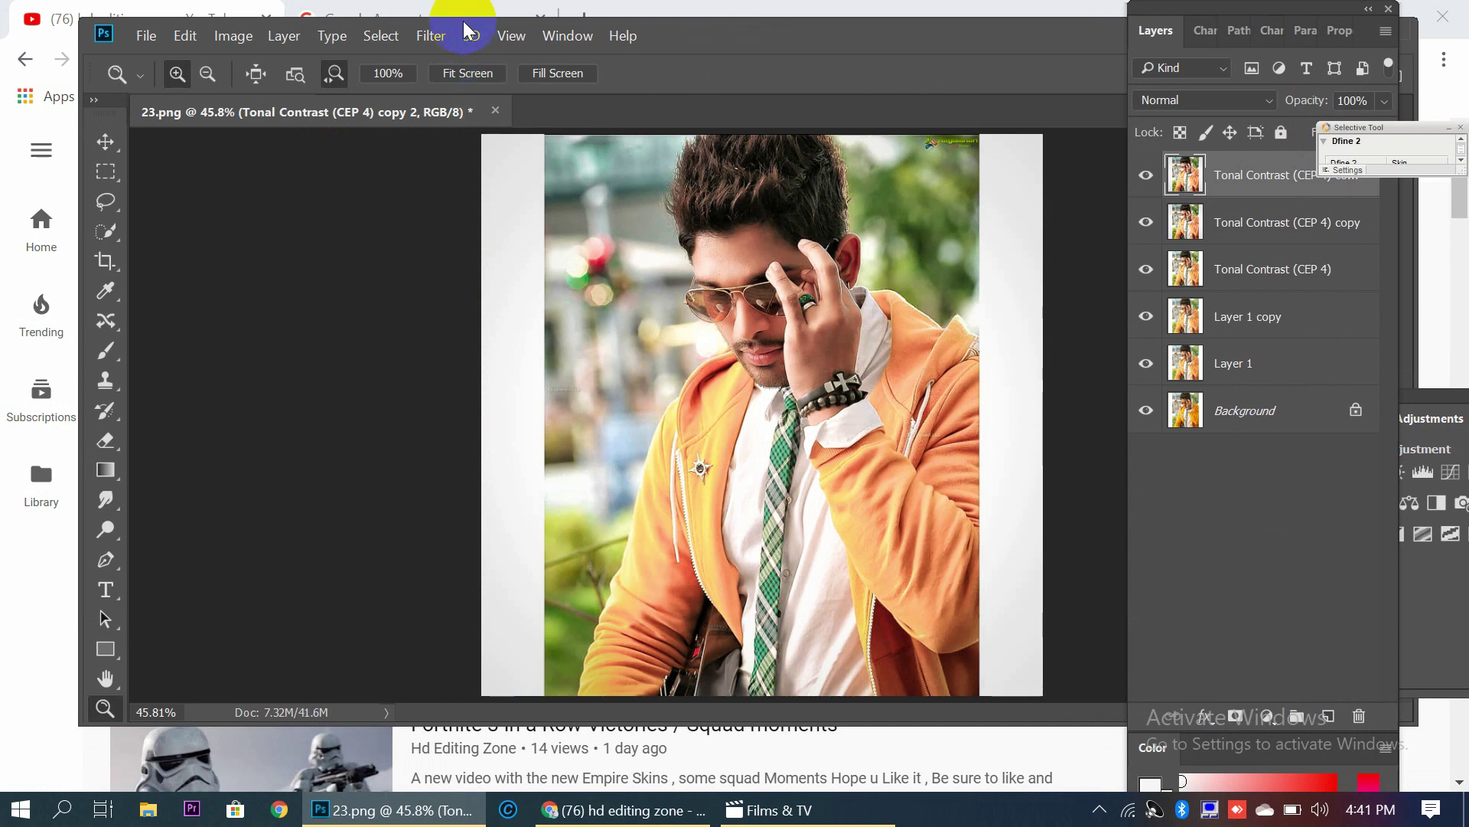
{"action": "left_click", "coordinate": [444, 37]}
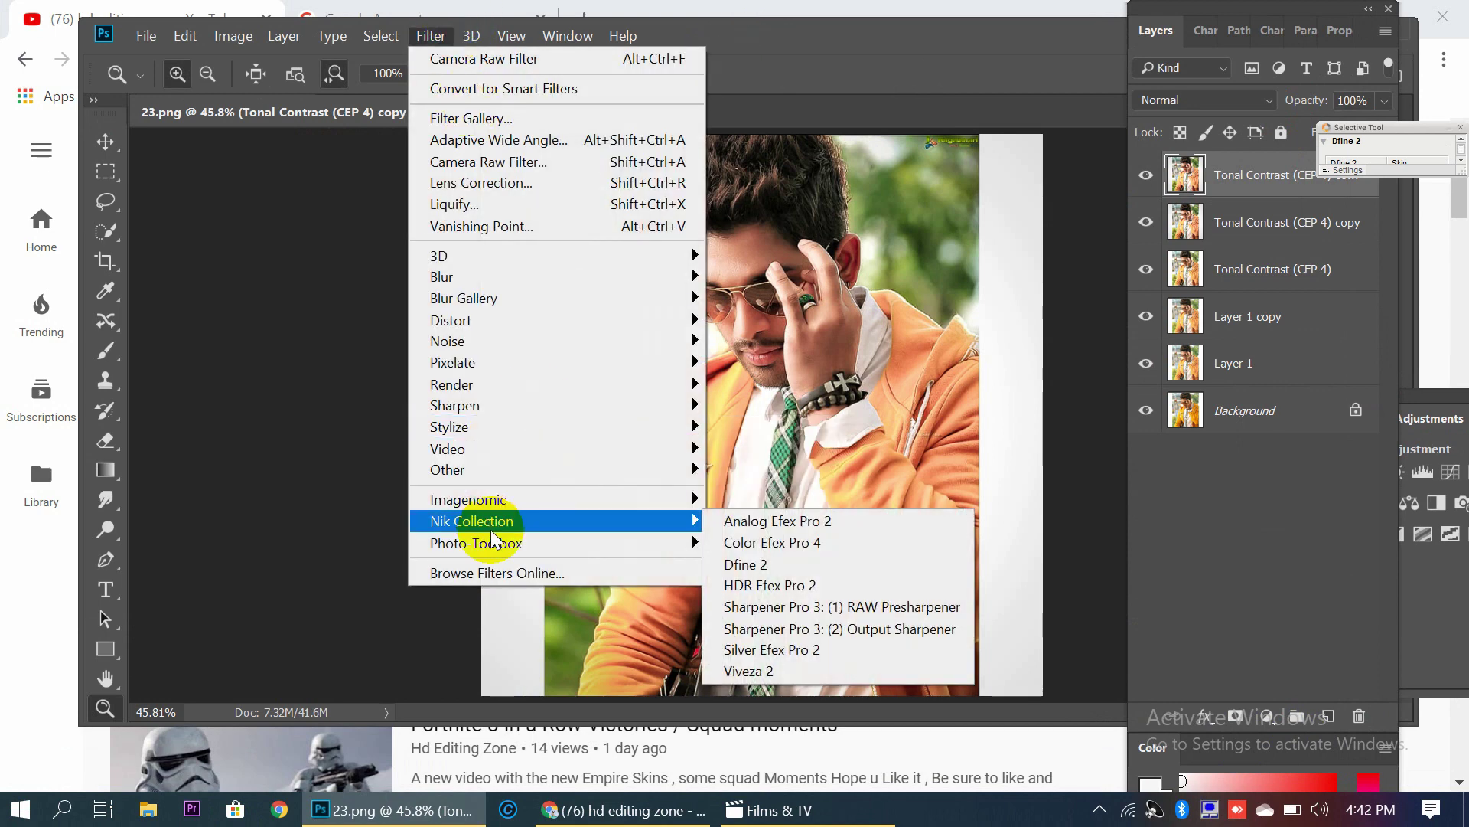
{"action": "mouse_move", "coordinate": [516, 341]}
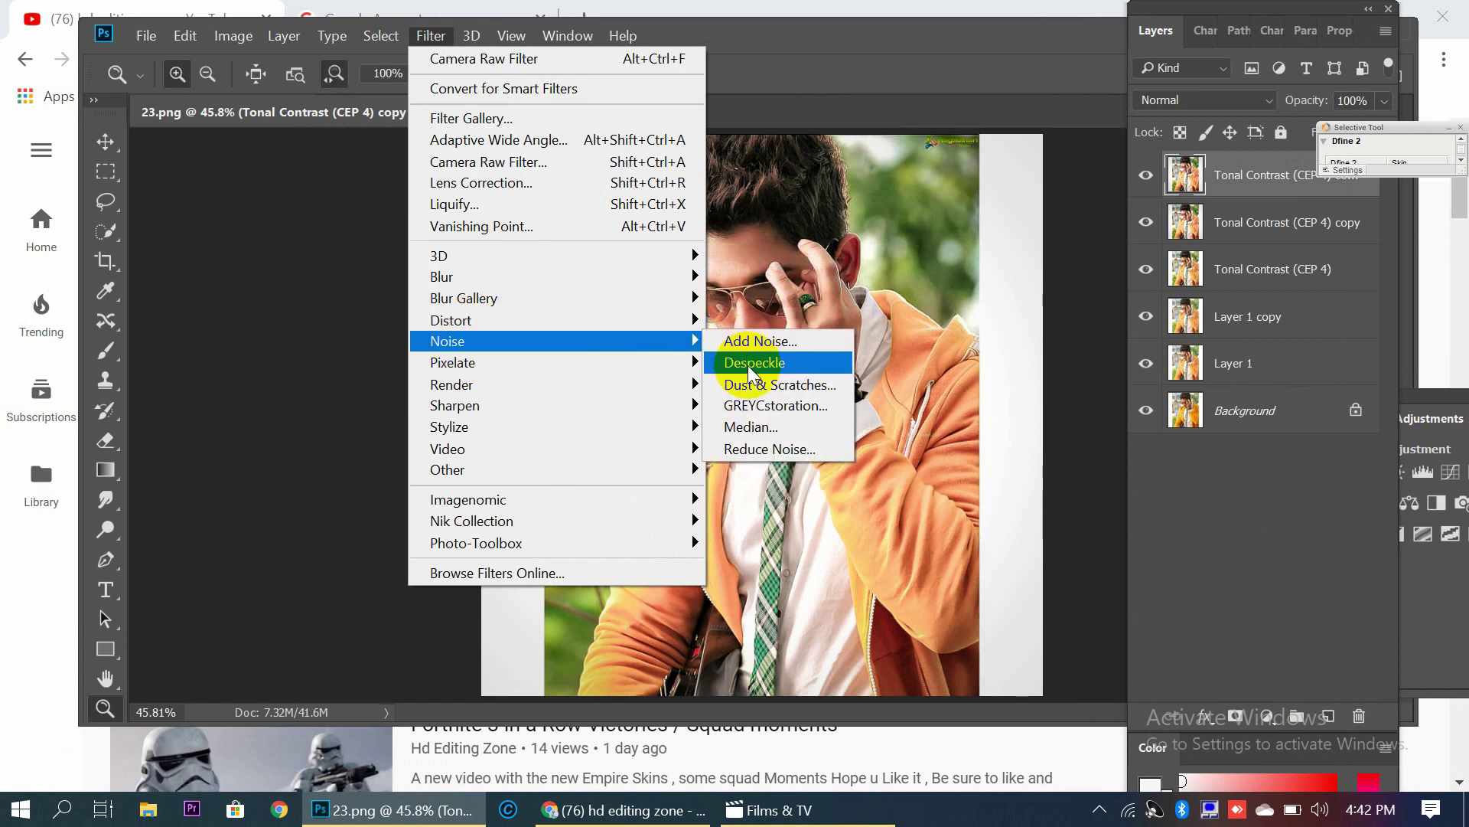
{"action": "left_click", "coordinate": [752, 407]}
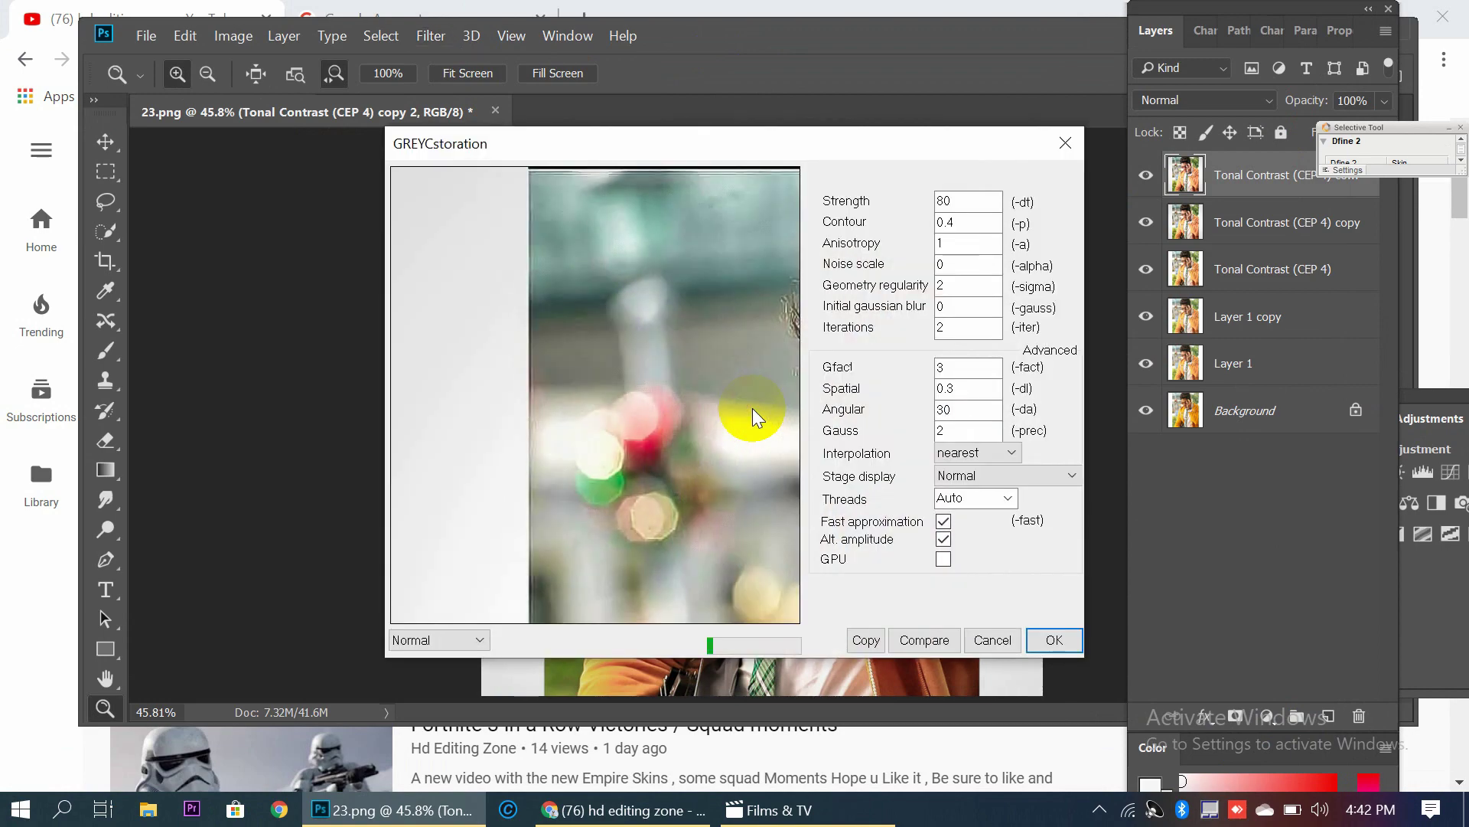
{"action": "left_click_drag", "start_coordinate": [752, 407], "coordinate": [356, 274]}
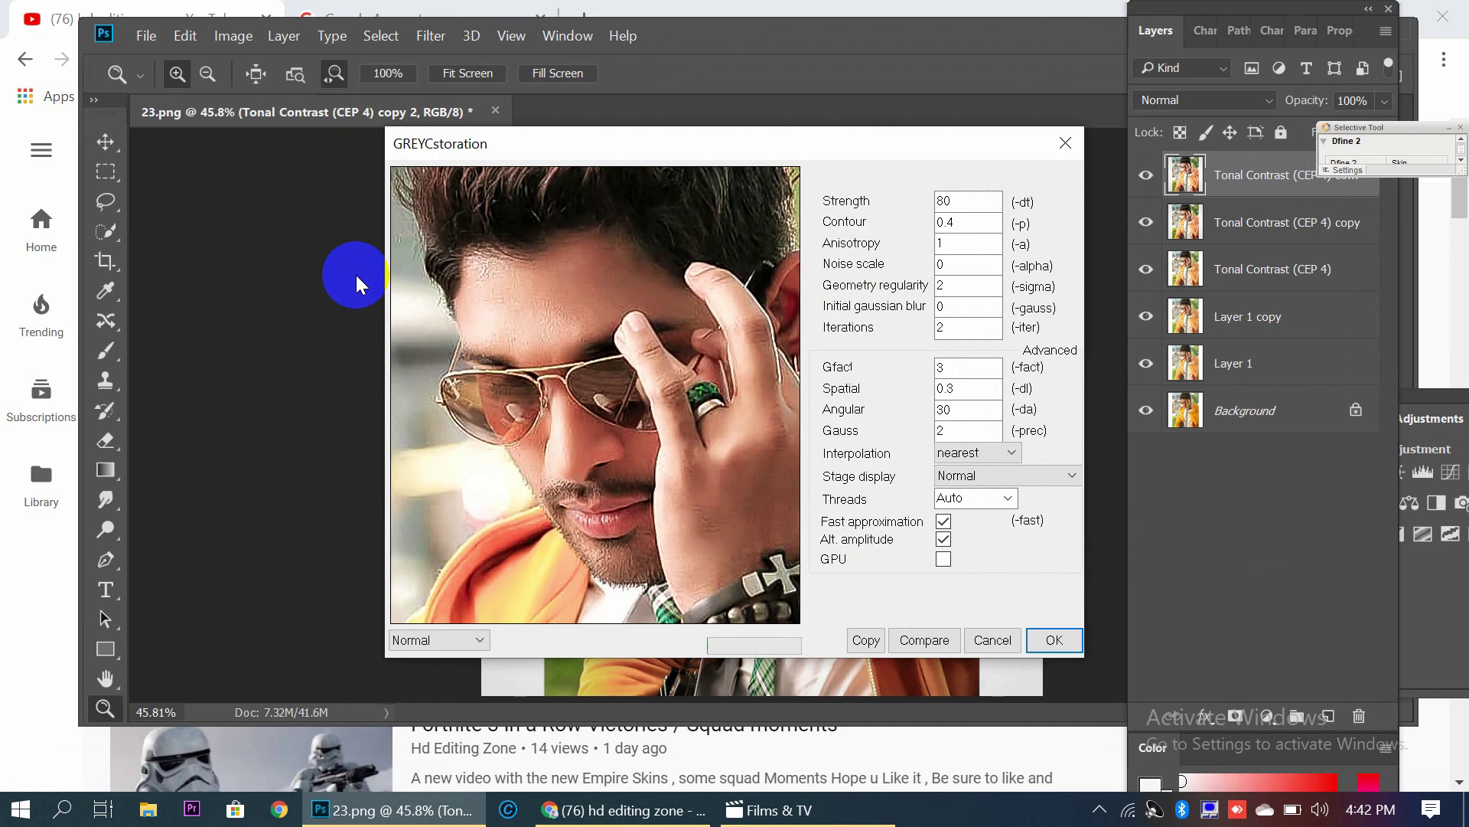
{"action": "left_click", "coordinate": [946, 201]}
{"action": "type", "text": "85"}
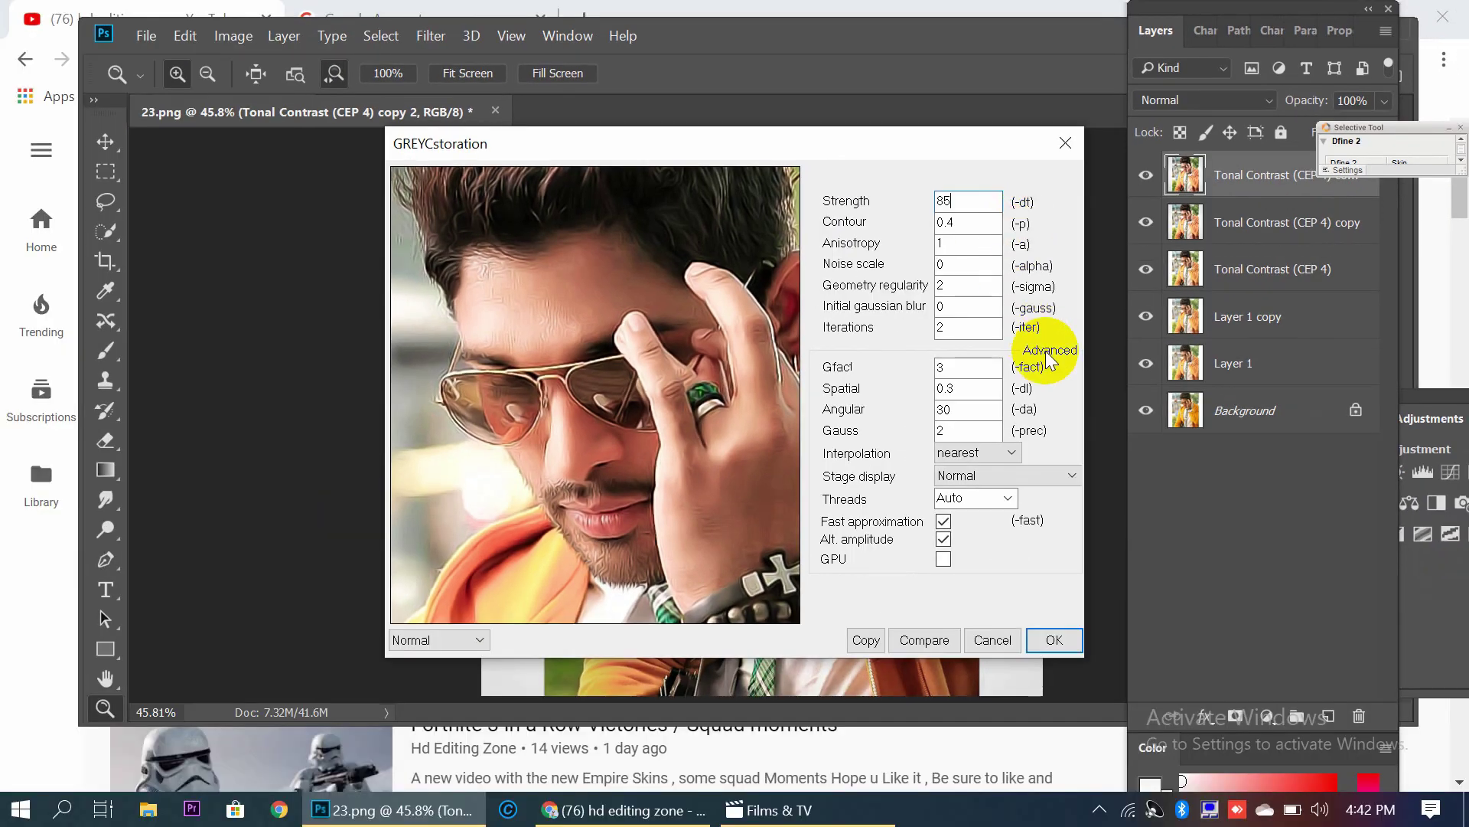
{"action": "left_click", "coordinate": [1056, 639]}
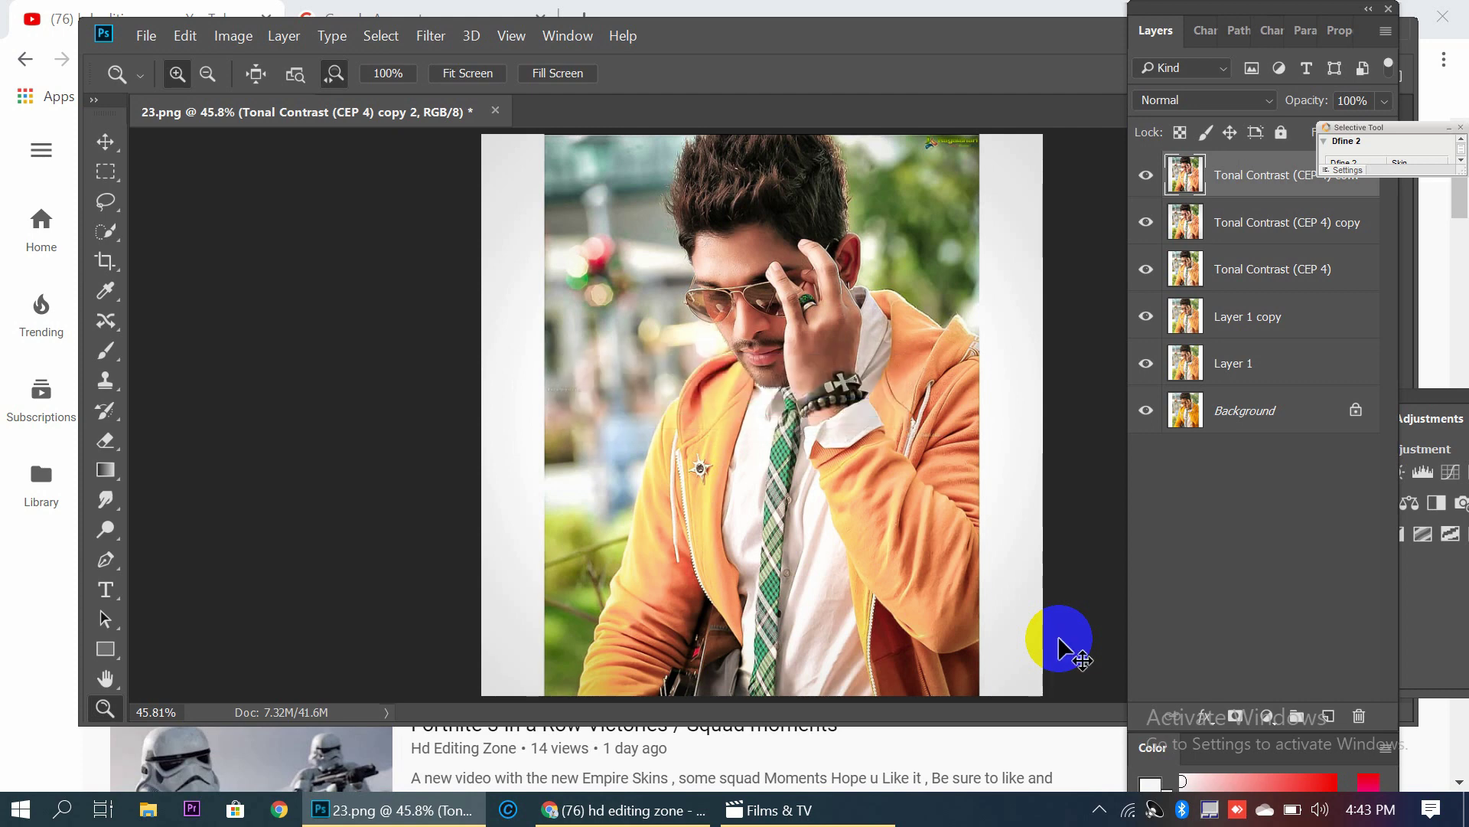
Duplicate the top layer into copy 3 and apply SkinFiner skin smoothing and tone brightening
{"action": "key", "text": "ctrl+j"}
{"action": "left_click", "coordinate": [431, 36]}
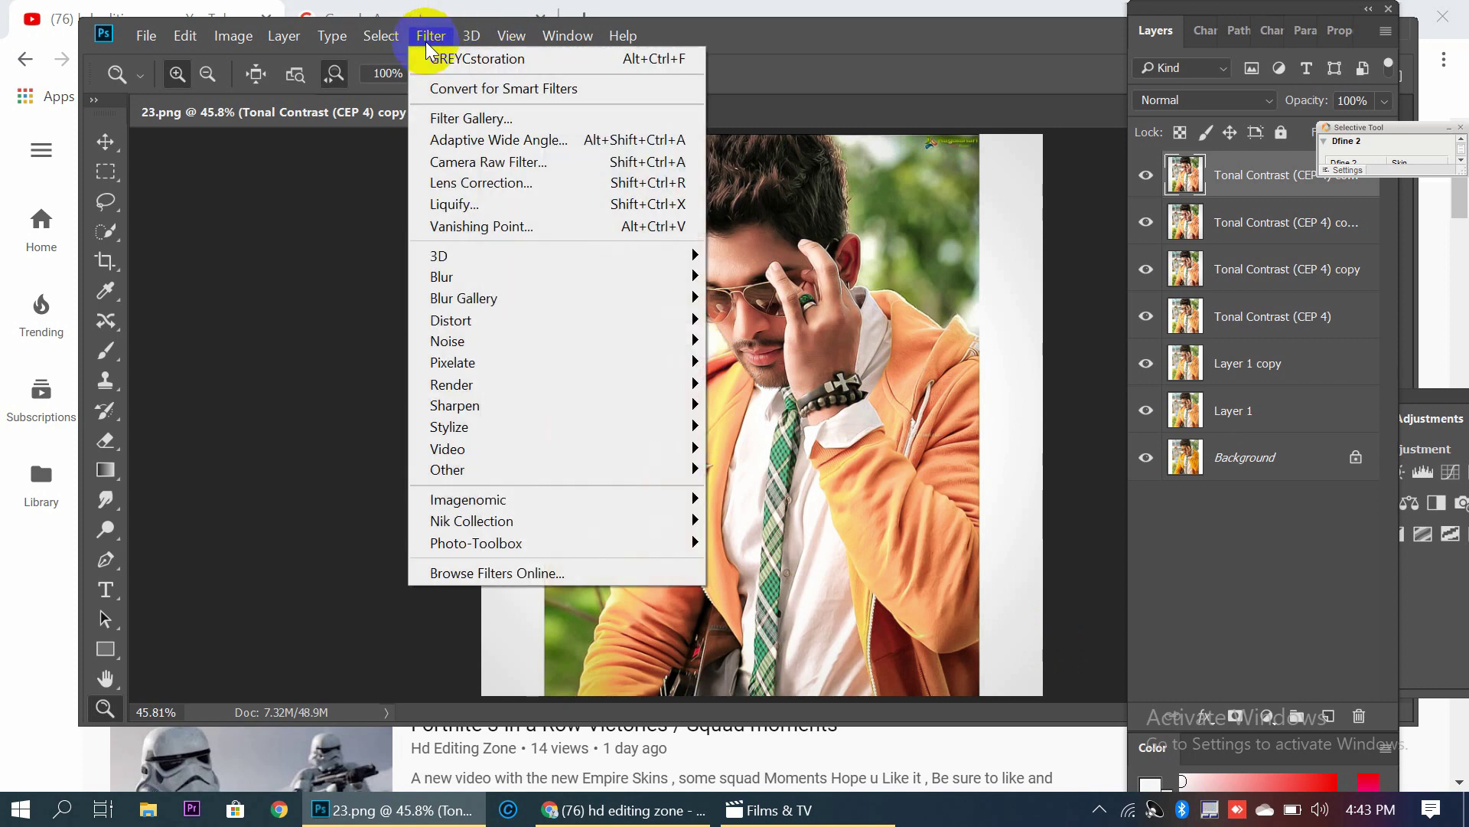
{"action": "mouse_move", "coordinate": [476, 544]}
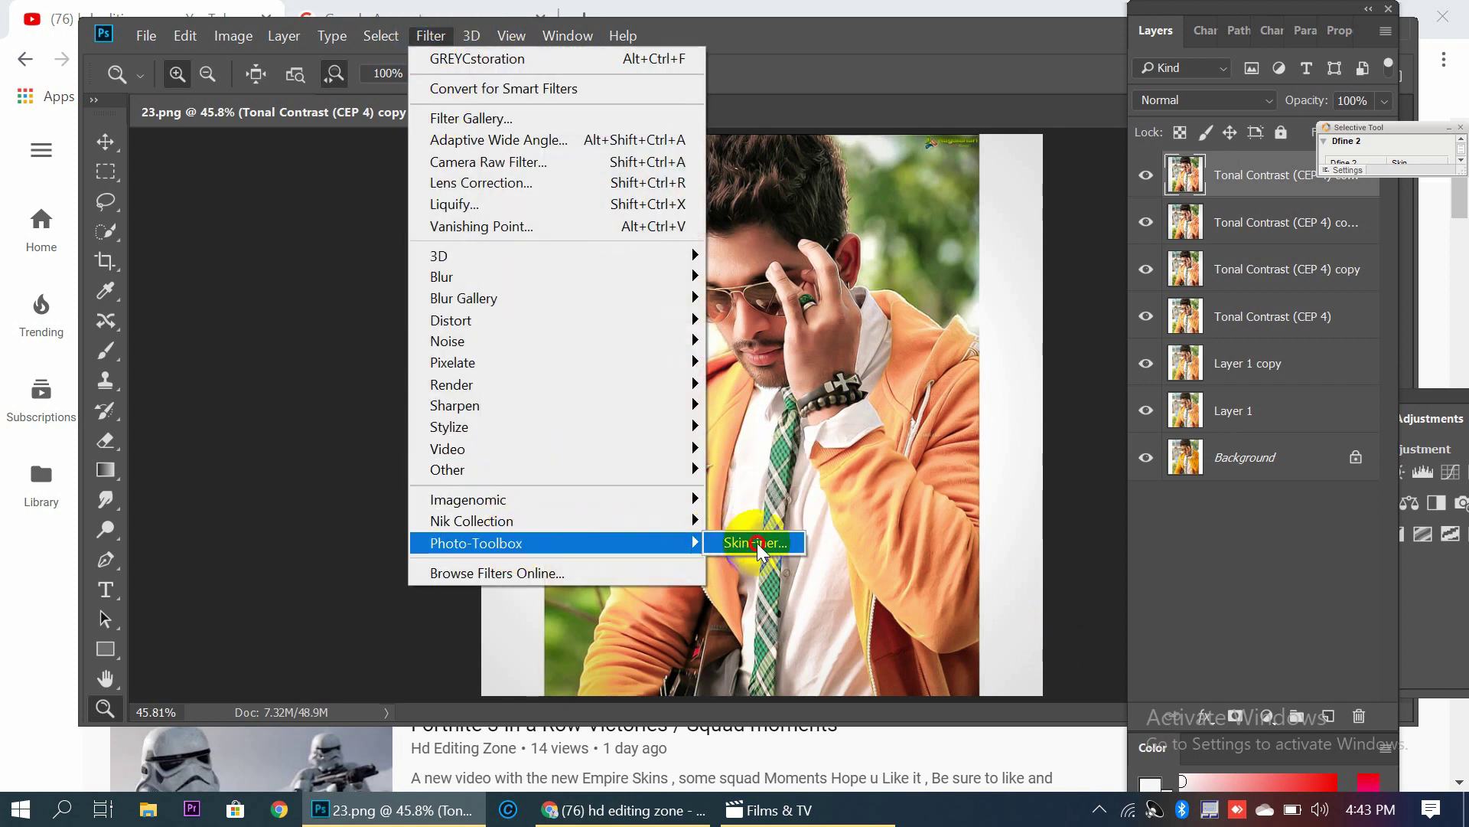
{"action": "left_click", "coordinate": [756, 544]}
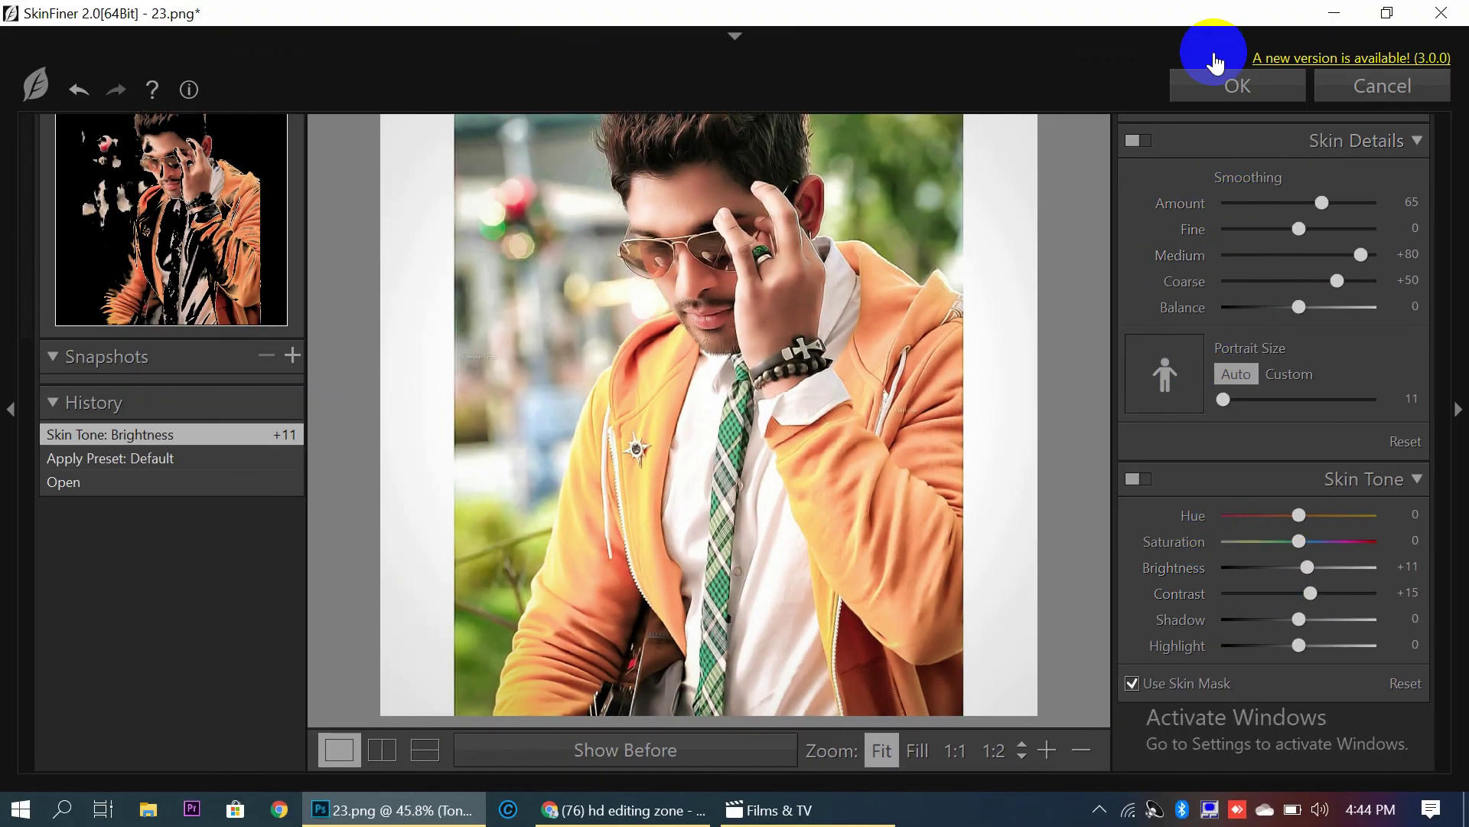
{"action": "left_click", "coordinate": [1234, 86]}
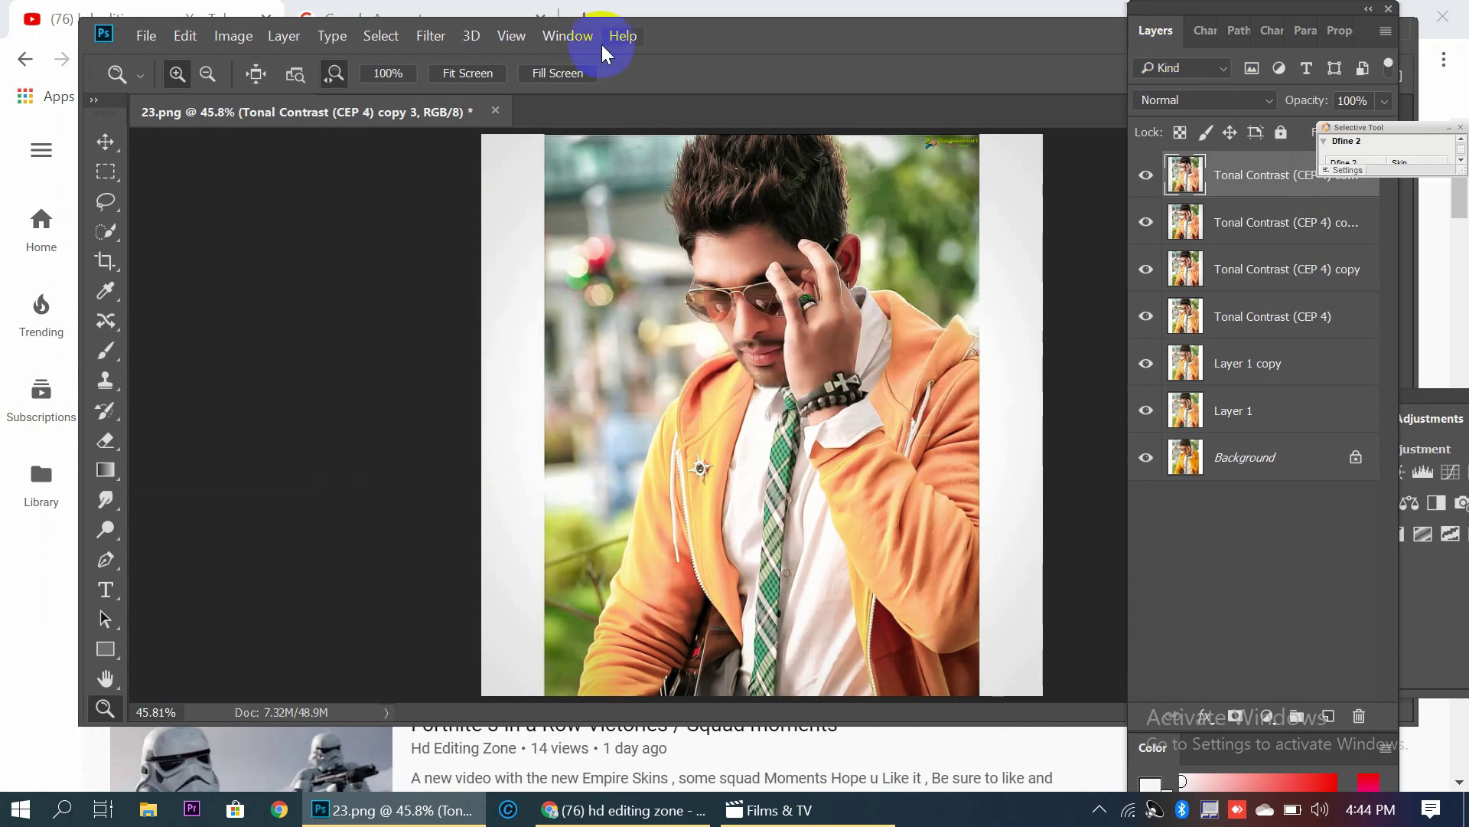
Duplicate the top layer, float the Adjustments panel, and add a Color Lookup adjustment layer
{"action": "key", "text": "ctrl+j"}
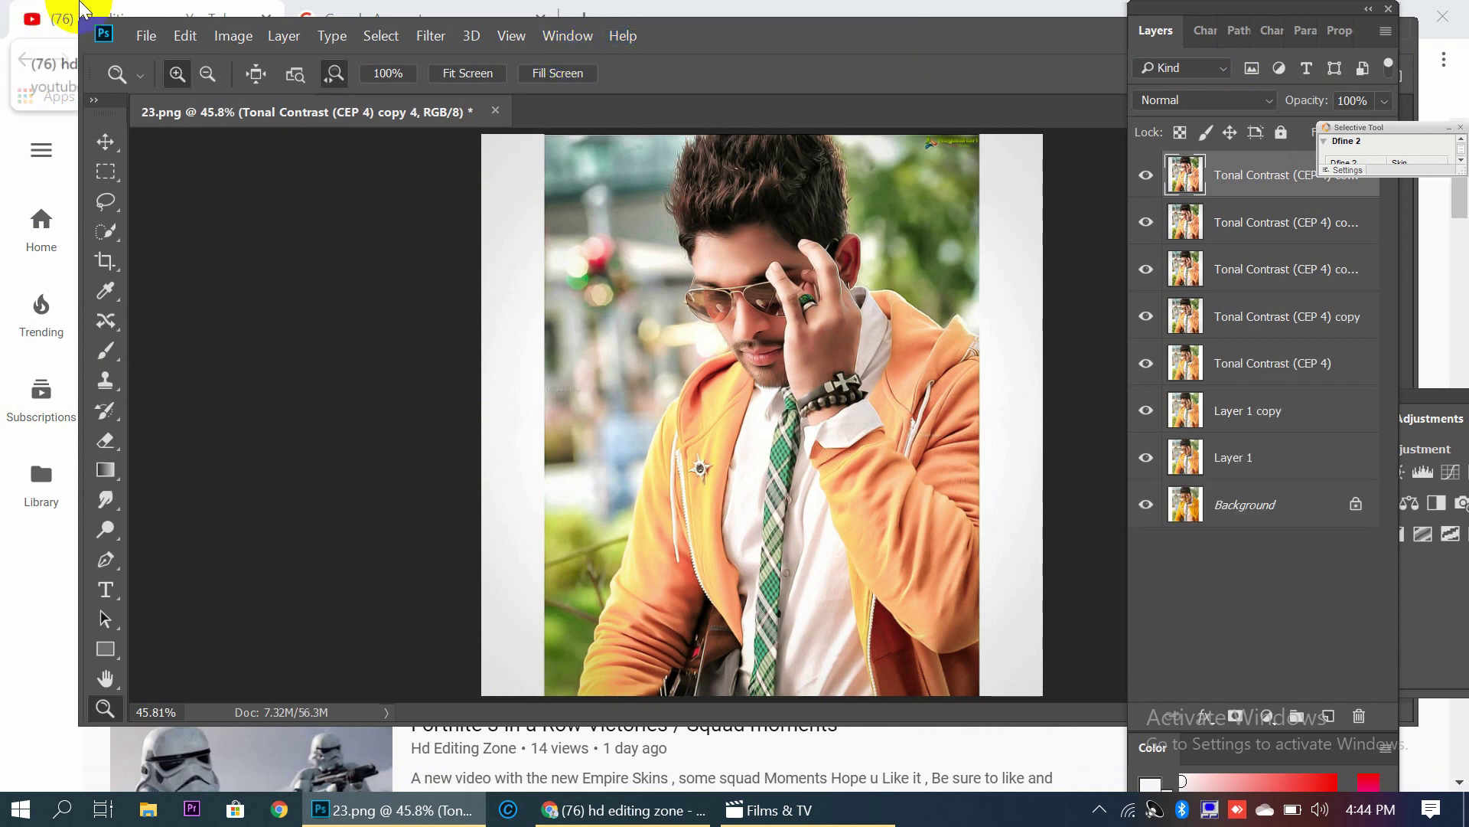
{"action": "left_click", "coordinate": [559, 35]}
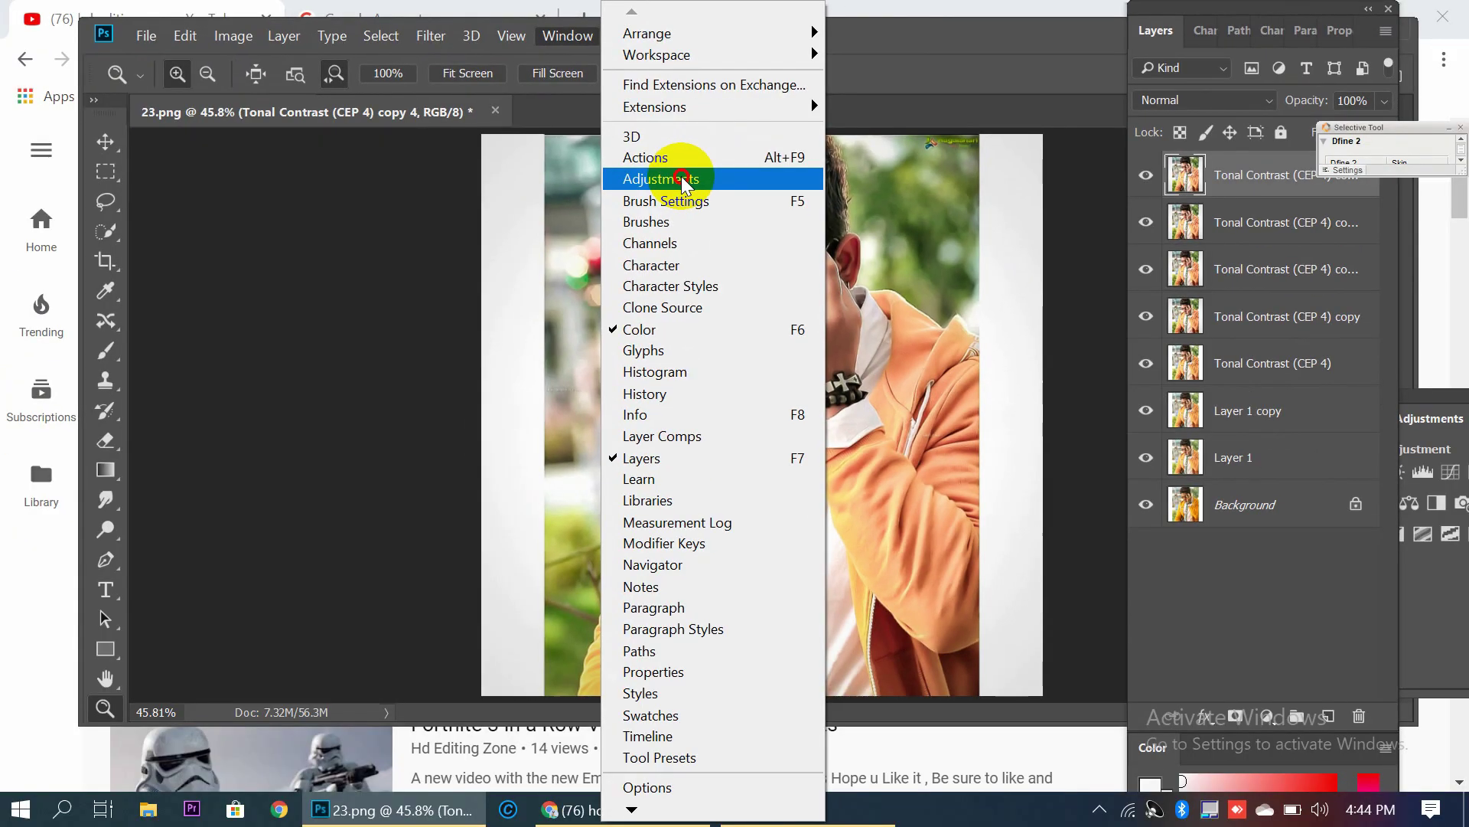
{"action": "left_click", "coordinate": [681, 180]}
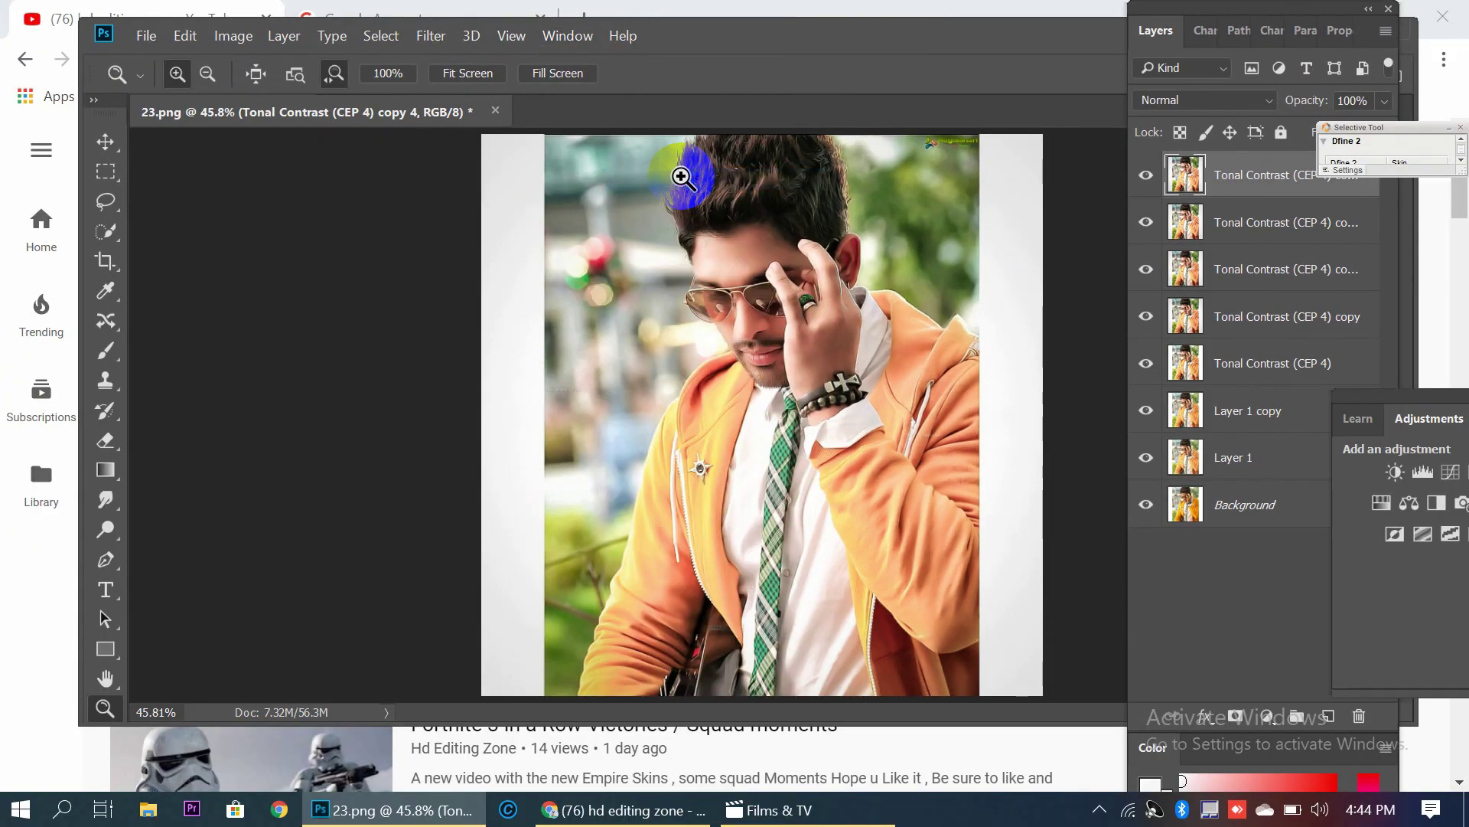
{"action": "left_click_drag", "start_coordinate": [1385, 400], "coordinate": [916, 255]}
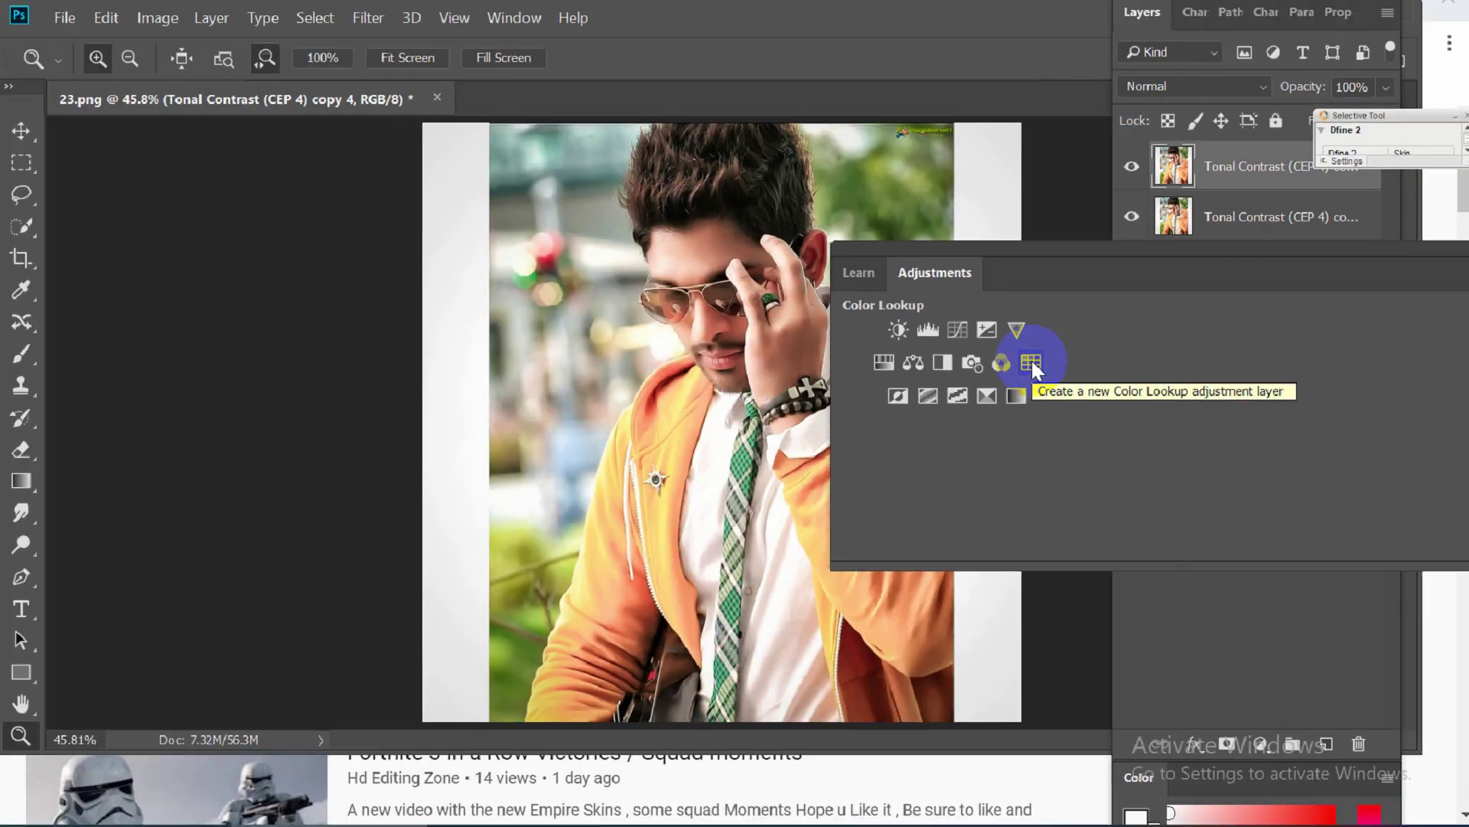
{"action": "left_click", "coordinate": [1053, 360]}
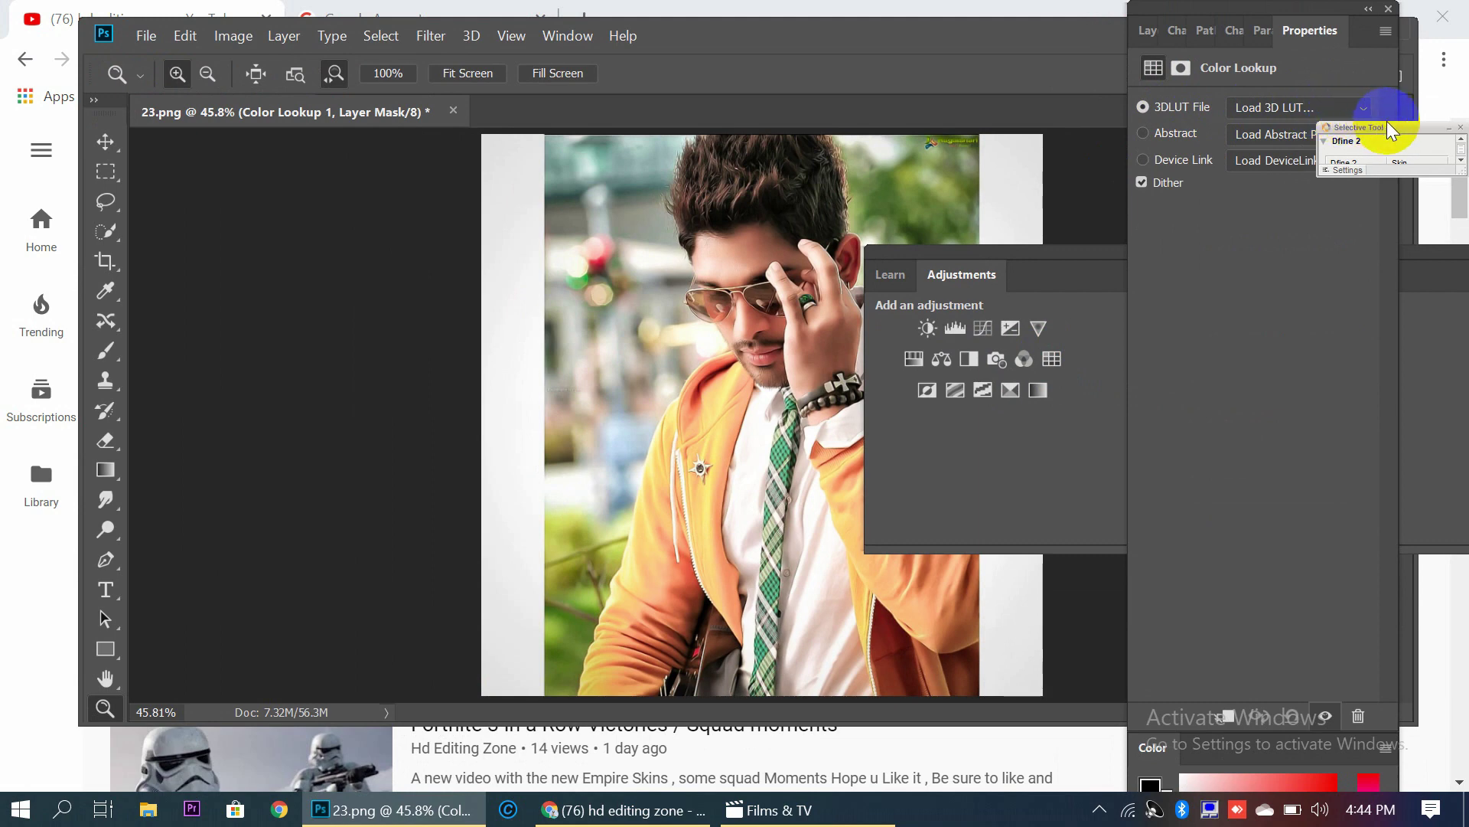
Collapse the plugin panel and apply the 2Strip.look 3DLUT to the portrait
{"action": "left_click", "coordinate": [1449, 129]}
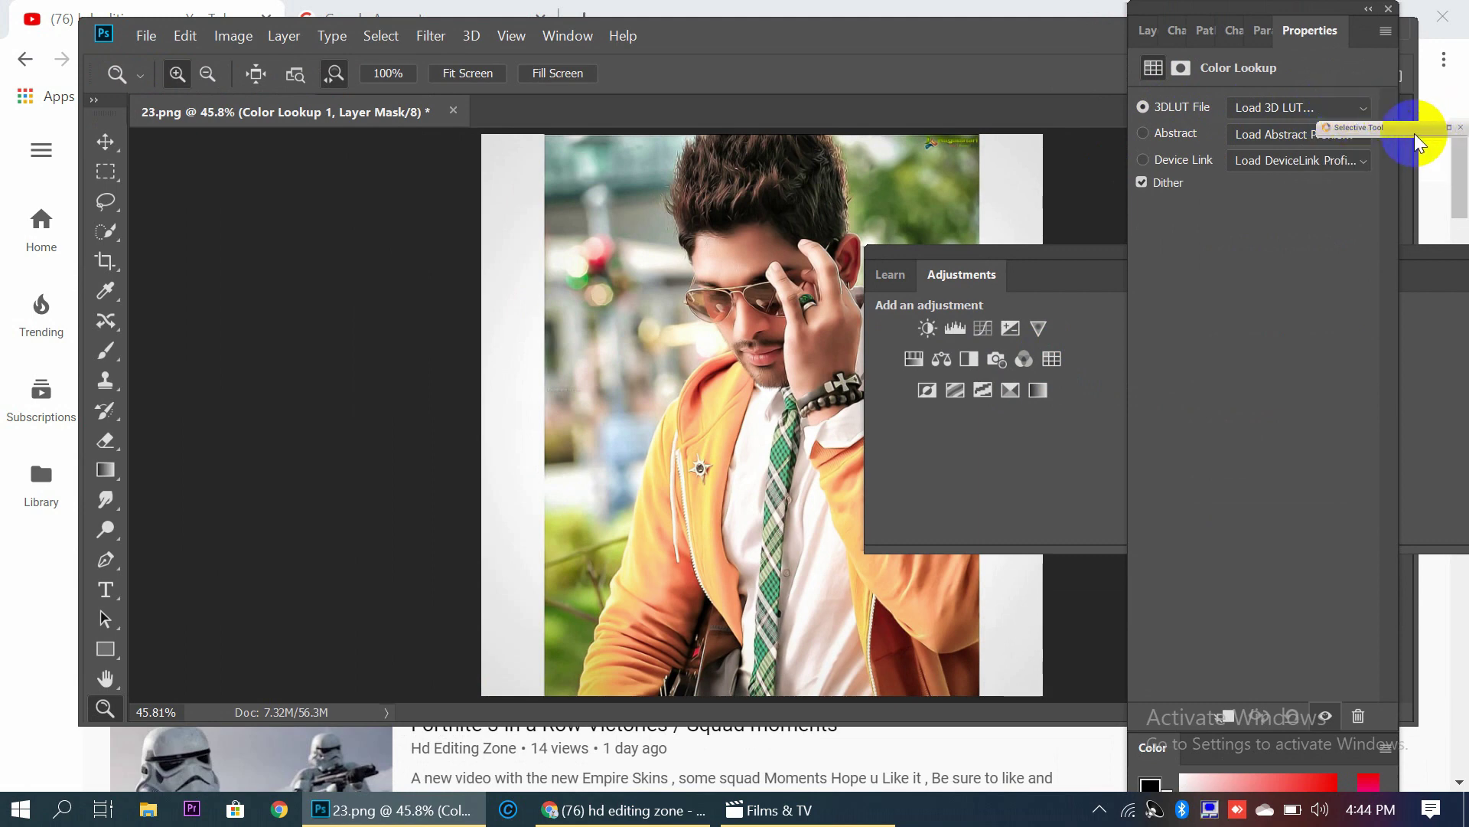
{"action": "left_click_drag", "start_coordinate": [1417, 132], "coordinate": [1407, 175]}
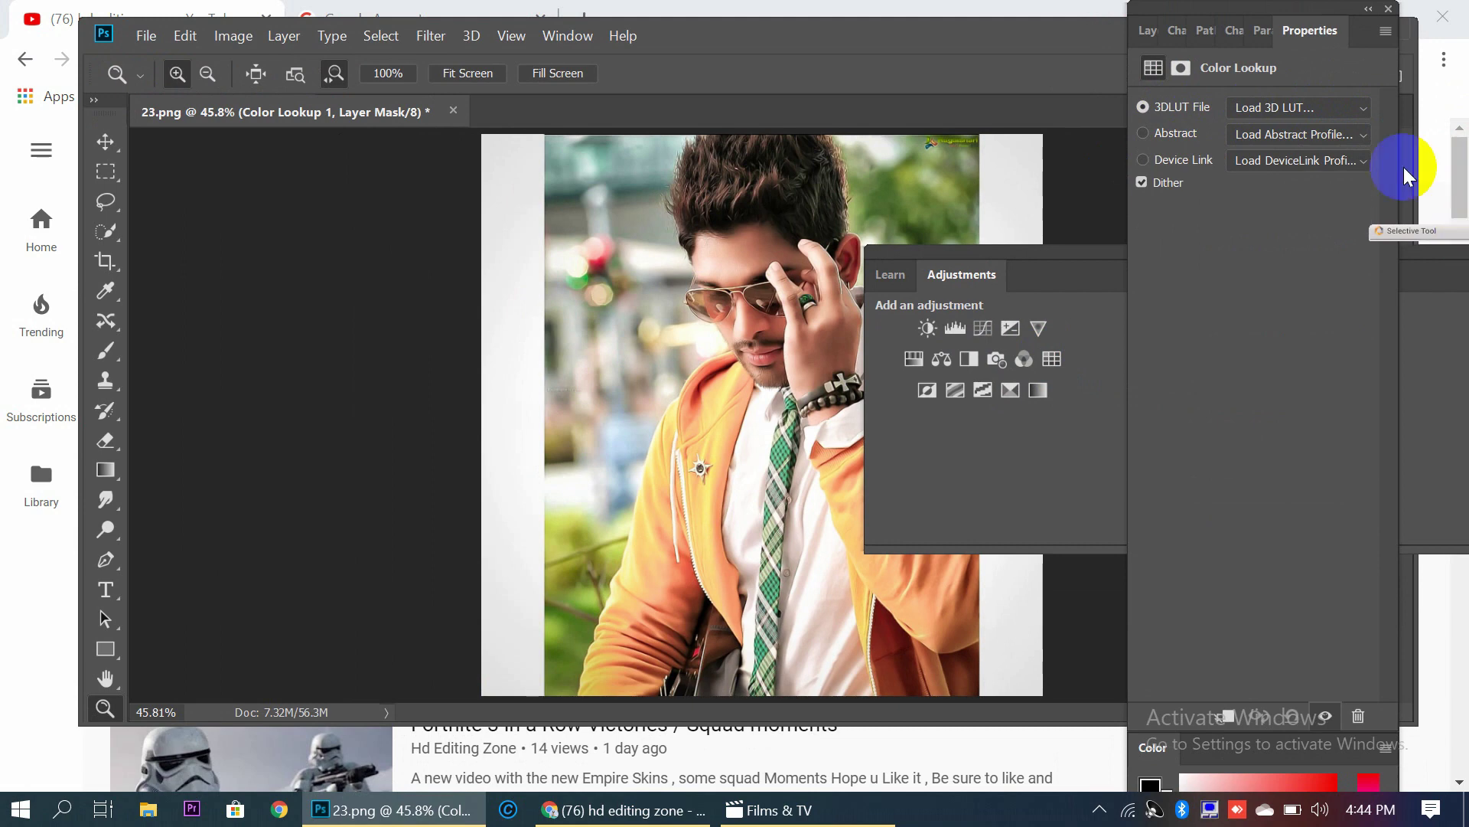
{"action": "left_click", "coordinate": [1358, 109]}
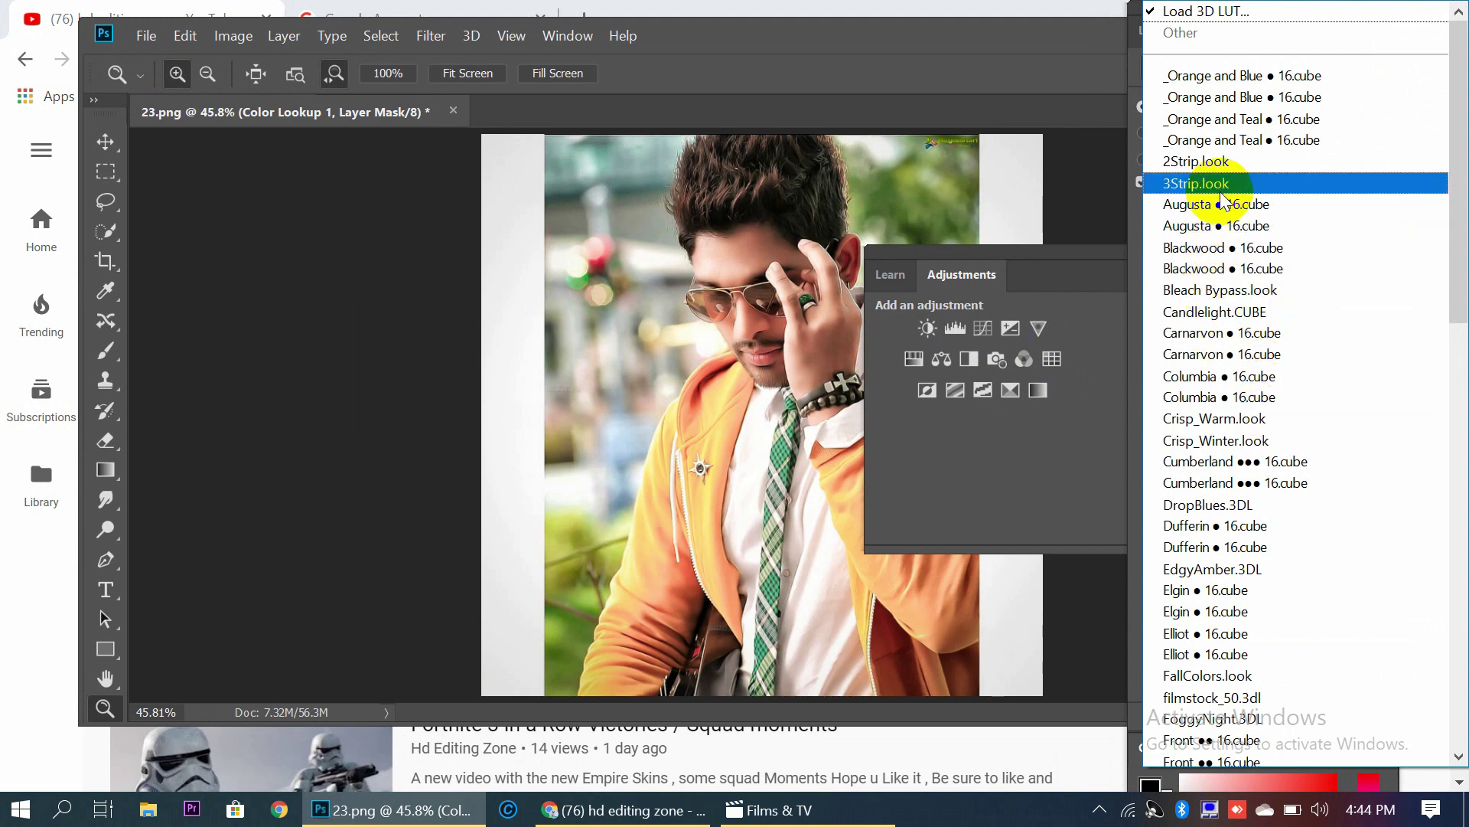
{"action": "left_click", "coordinate": [1237, 170]}
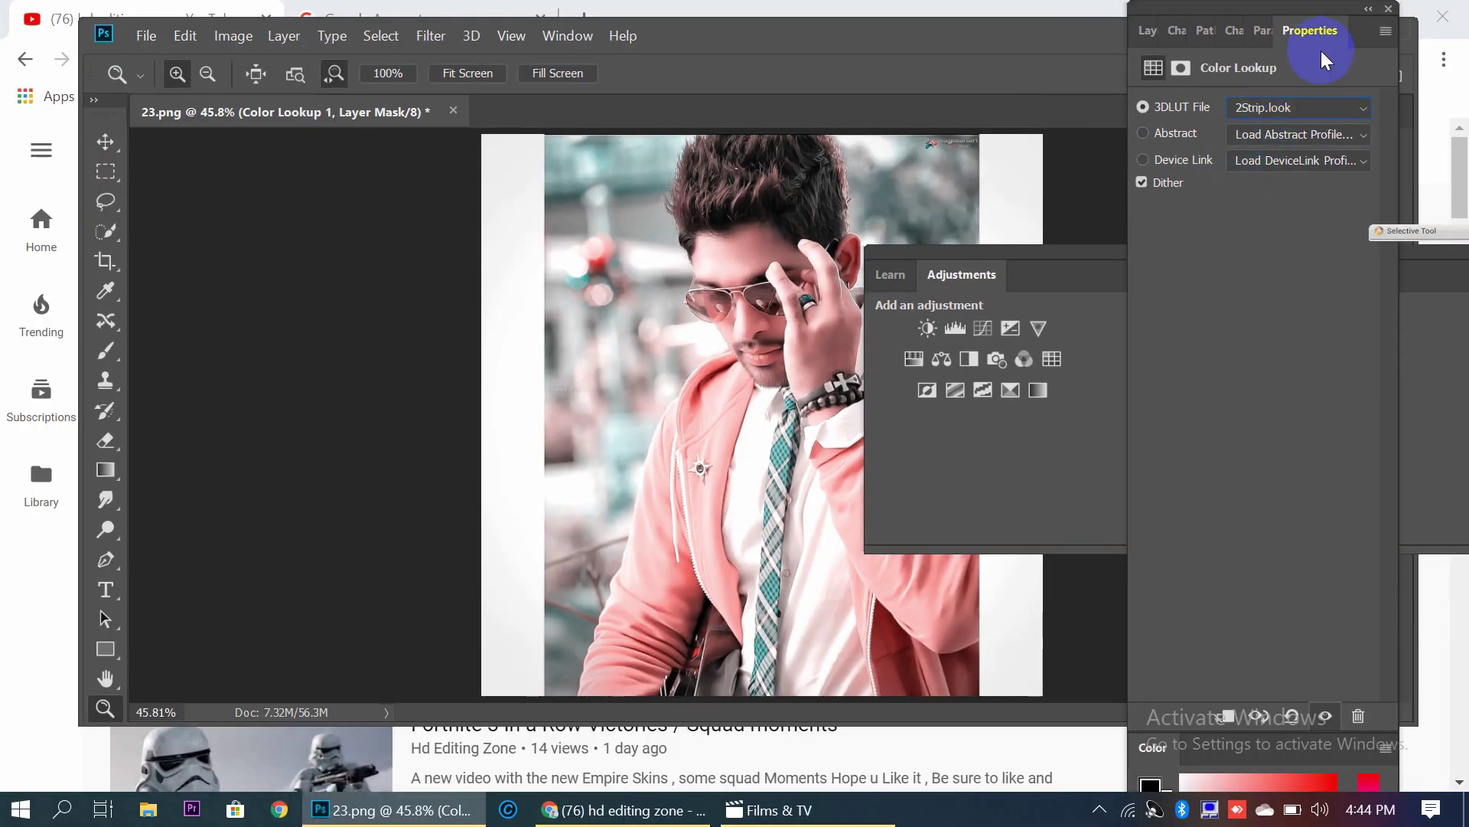
Preview the 3Strip, both Augusta, Blackwood and Bleach Bypass LUT grades
{"action": "left_click", "coordinate": [1300, 107]}
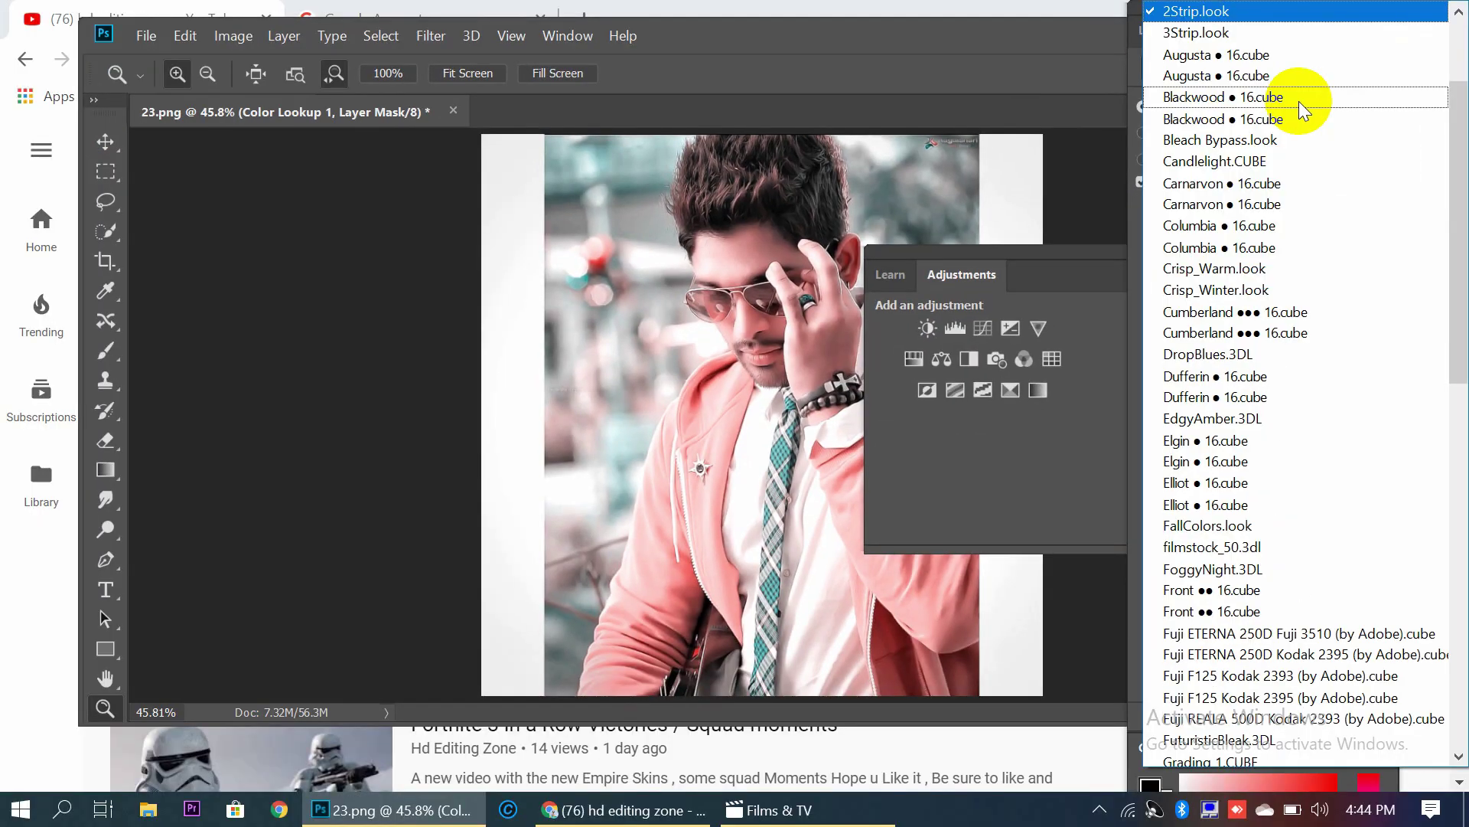
{"action": "left_click", "coordinate": [1238, 32]}
{"action": "left_click", "coordinate": [1247, 107]}
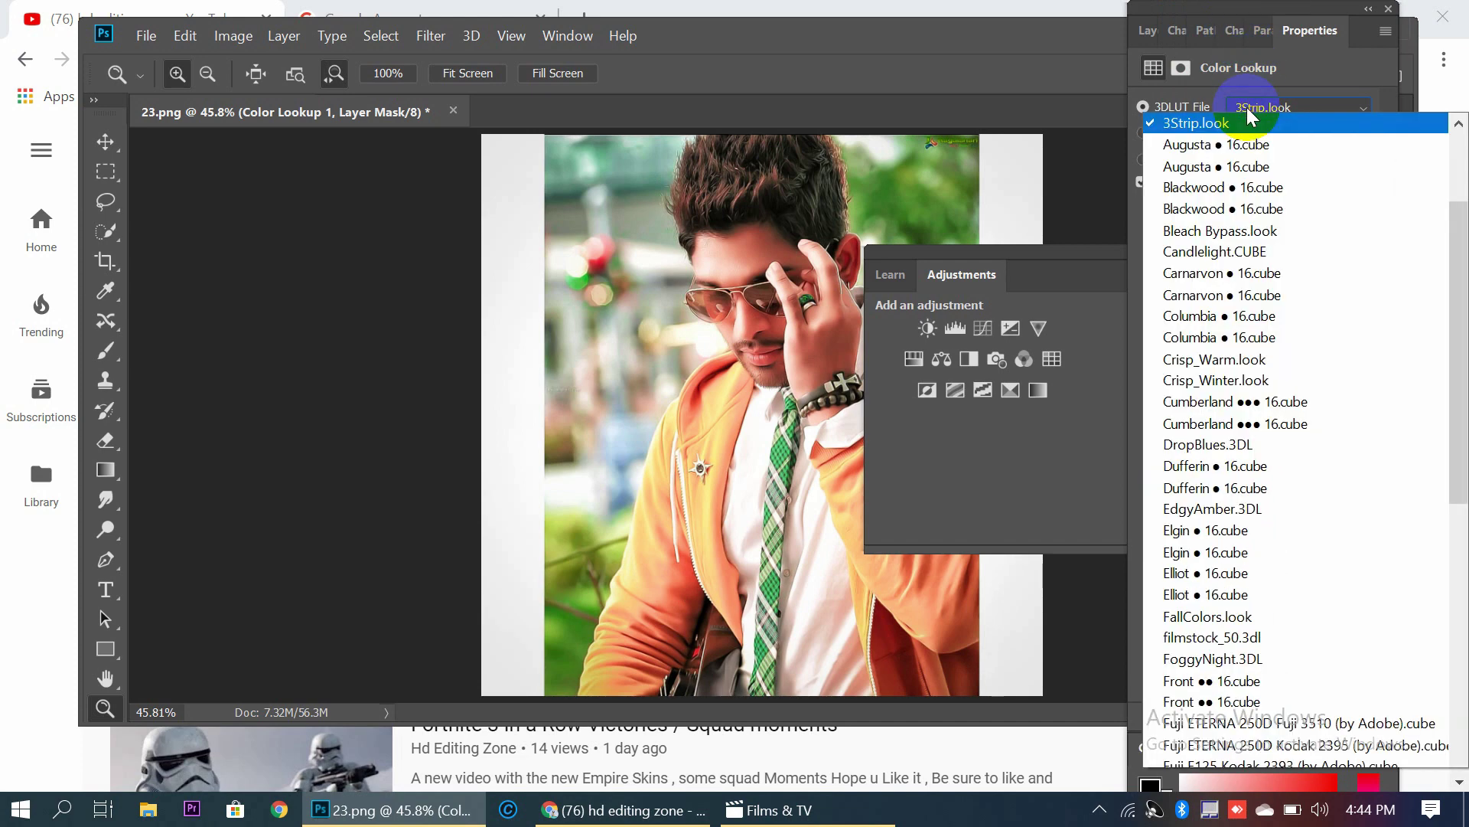
{"action": "left_click", "coordinate": [1214, 38]}
{"action": "left_click", "coordinate": [1241, 113]}
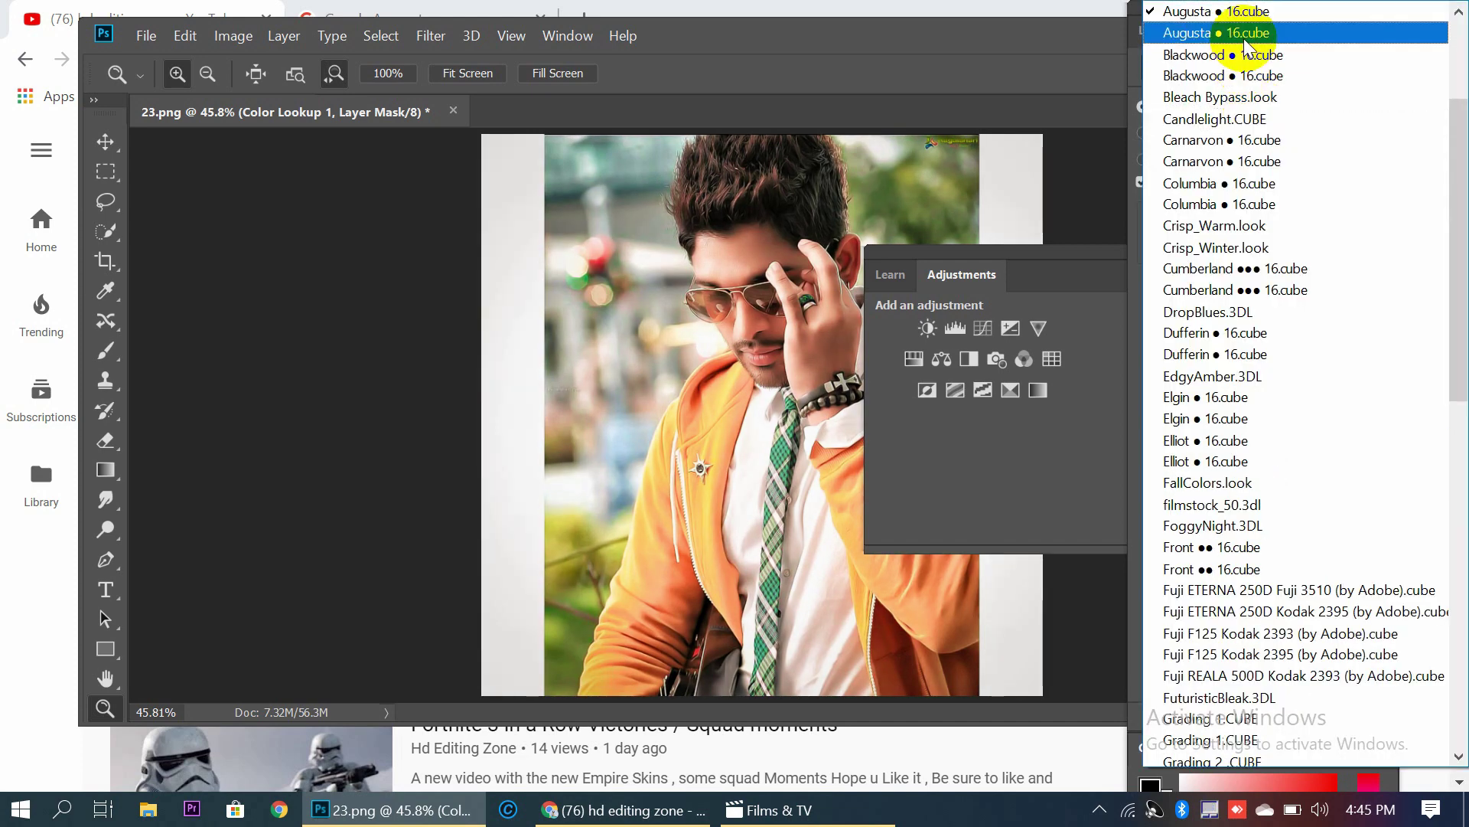
{"action": "left_click", "coordinate": [1243, 38]}
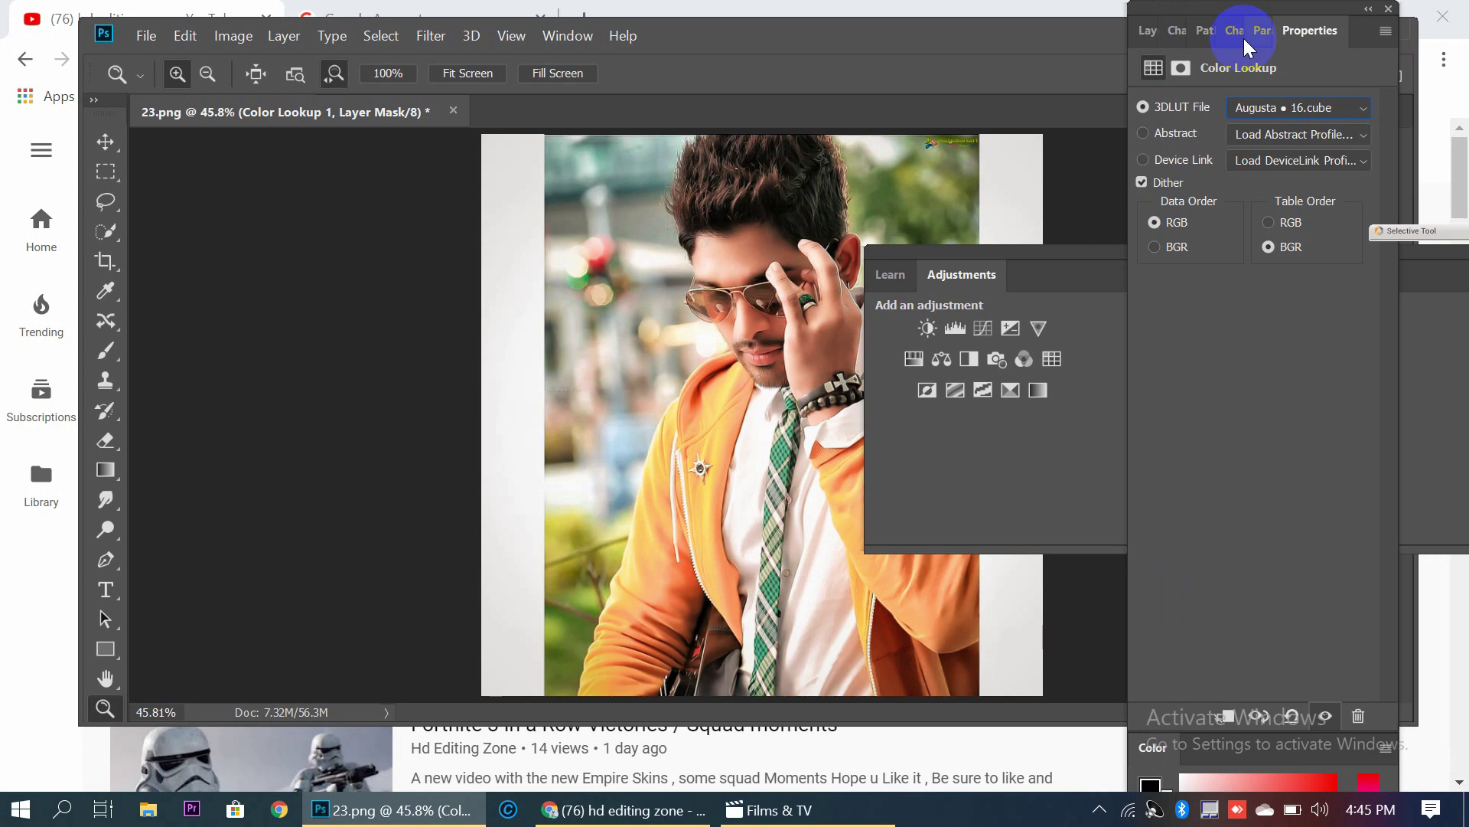
{"action": "left_click", "coordinate": [1268, 113]}
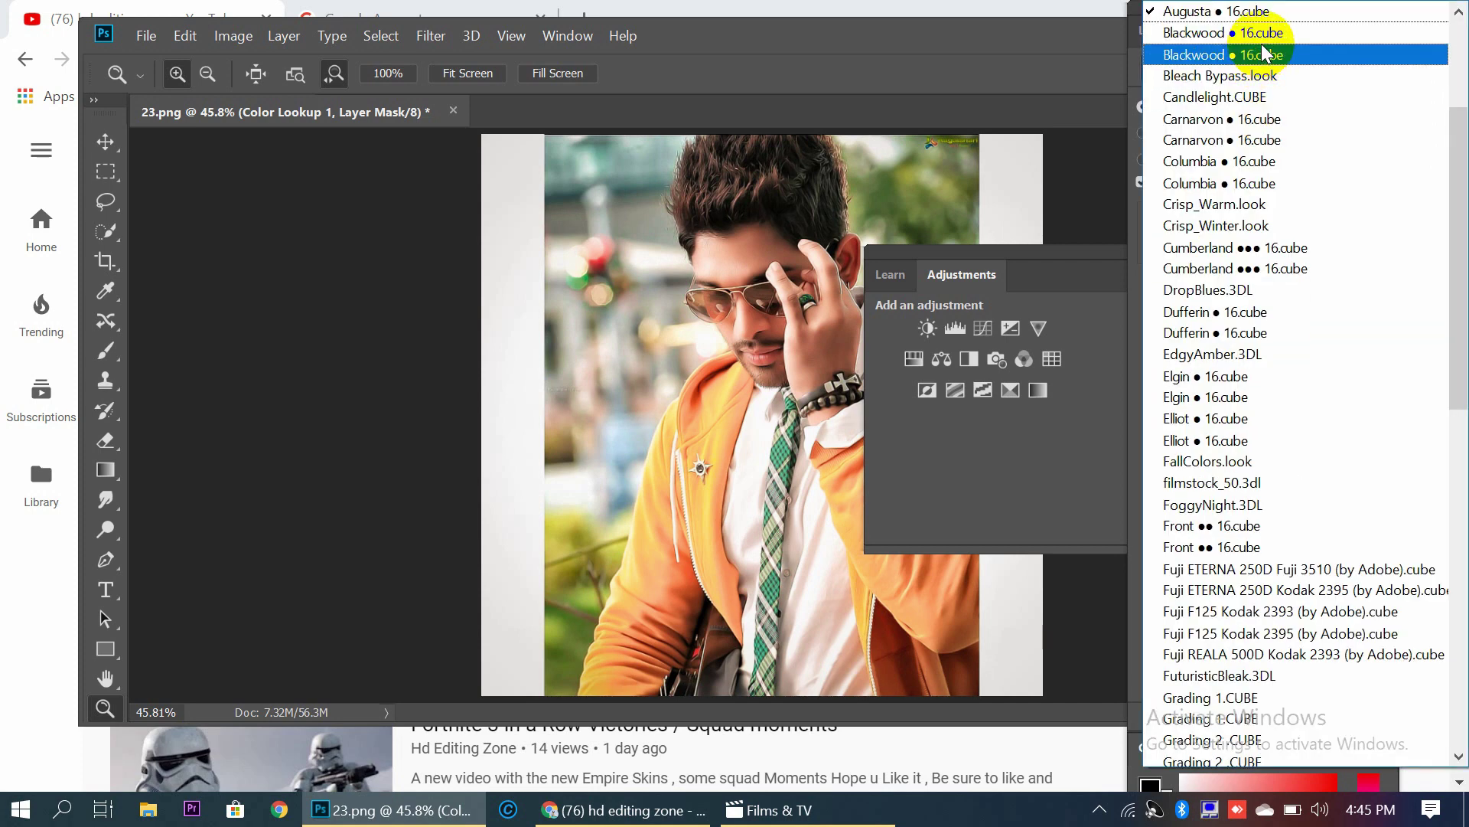
{"action": "left_click", "coordinate": [1260, 48]}
{"action": "left_click", "coordinate": [1269, 112]}
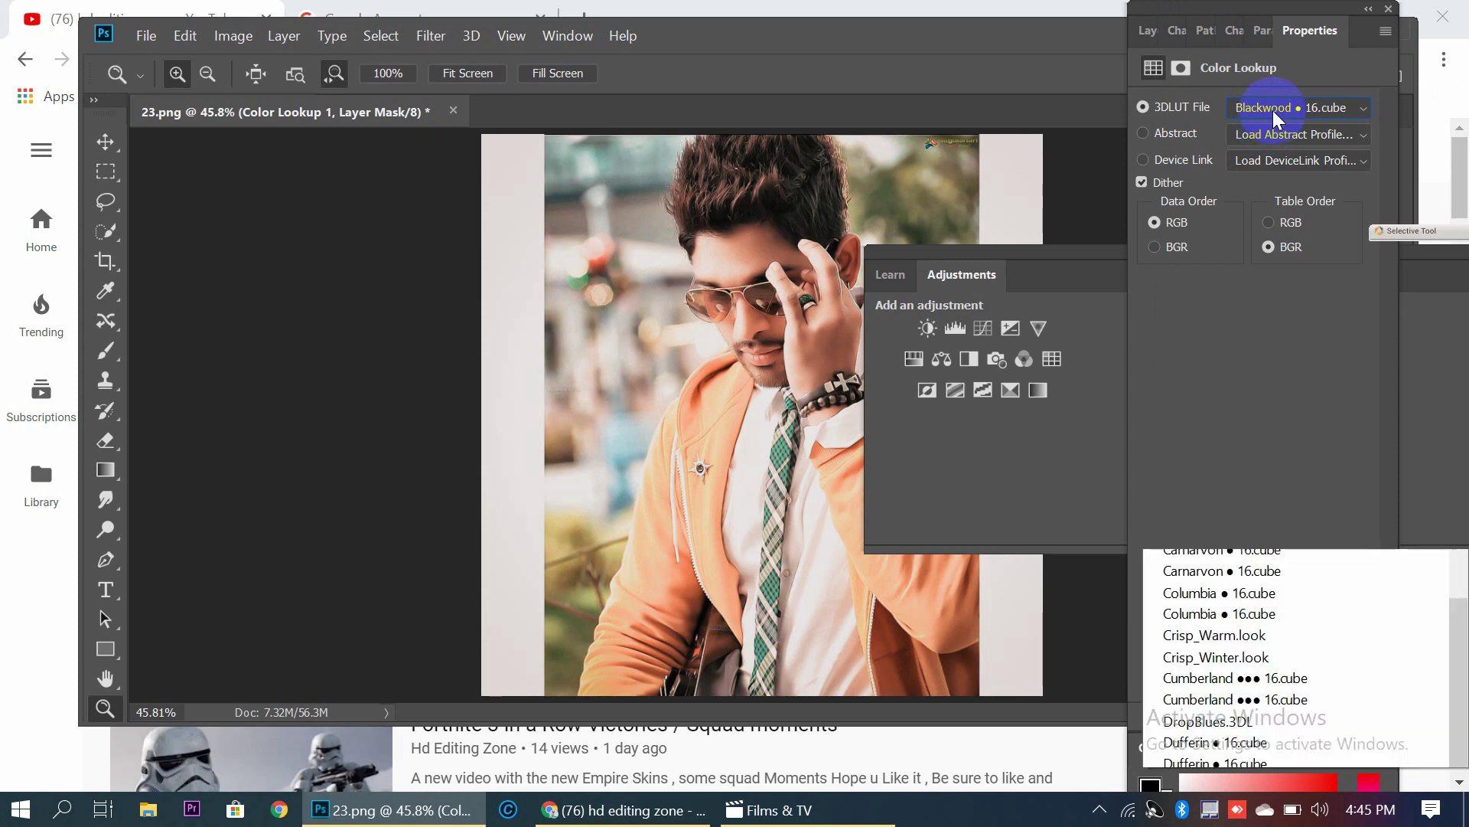
{"action": "left_click", "coordinate": [1217, 34]}
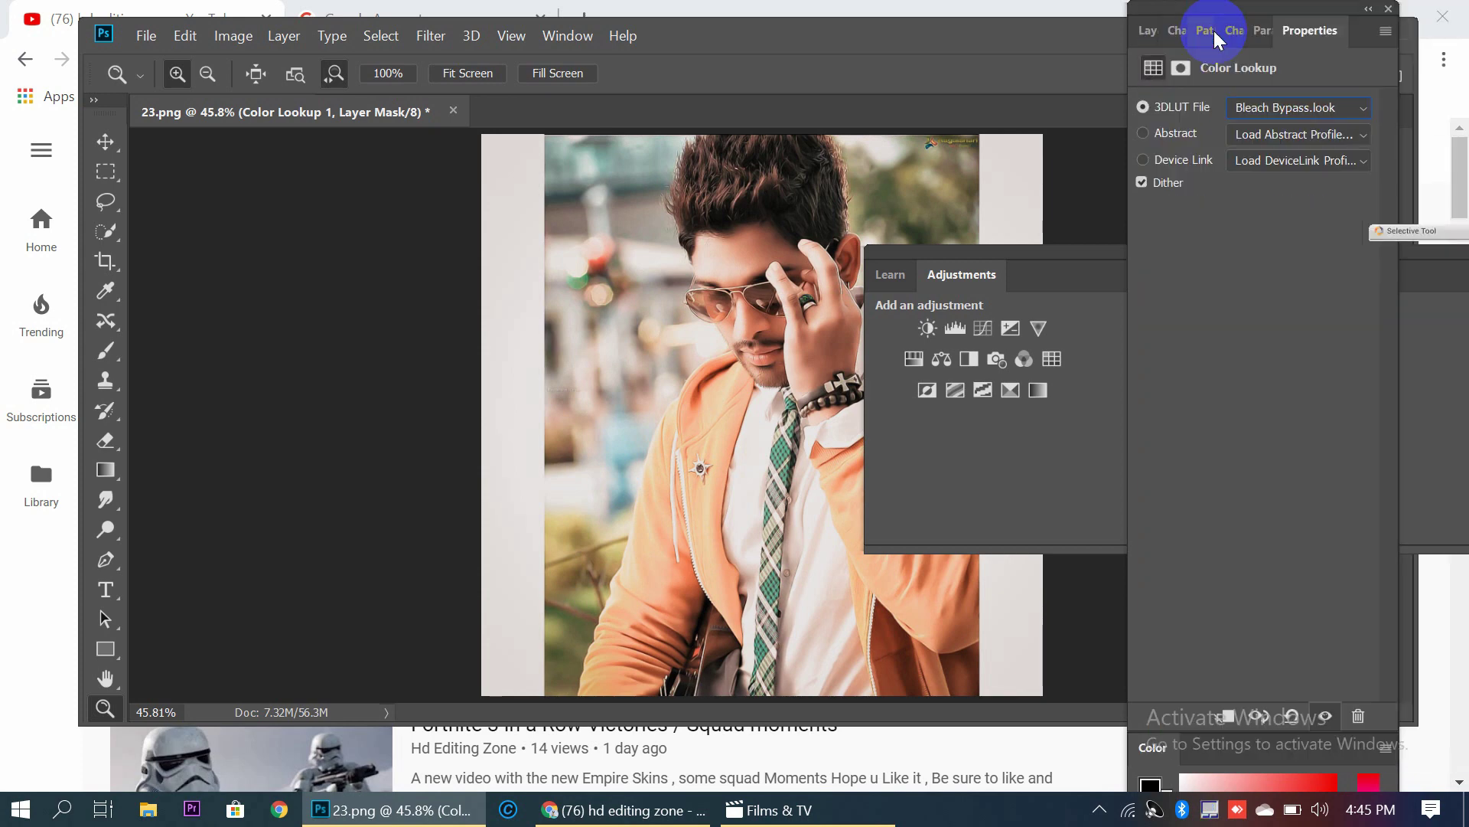
Preview the Candlelight, both Carnarvon, both Columbia and Crisp_Winter LUT grades
{"action": "left_click", "coordinate": [1256, 115]}
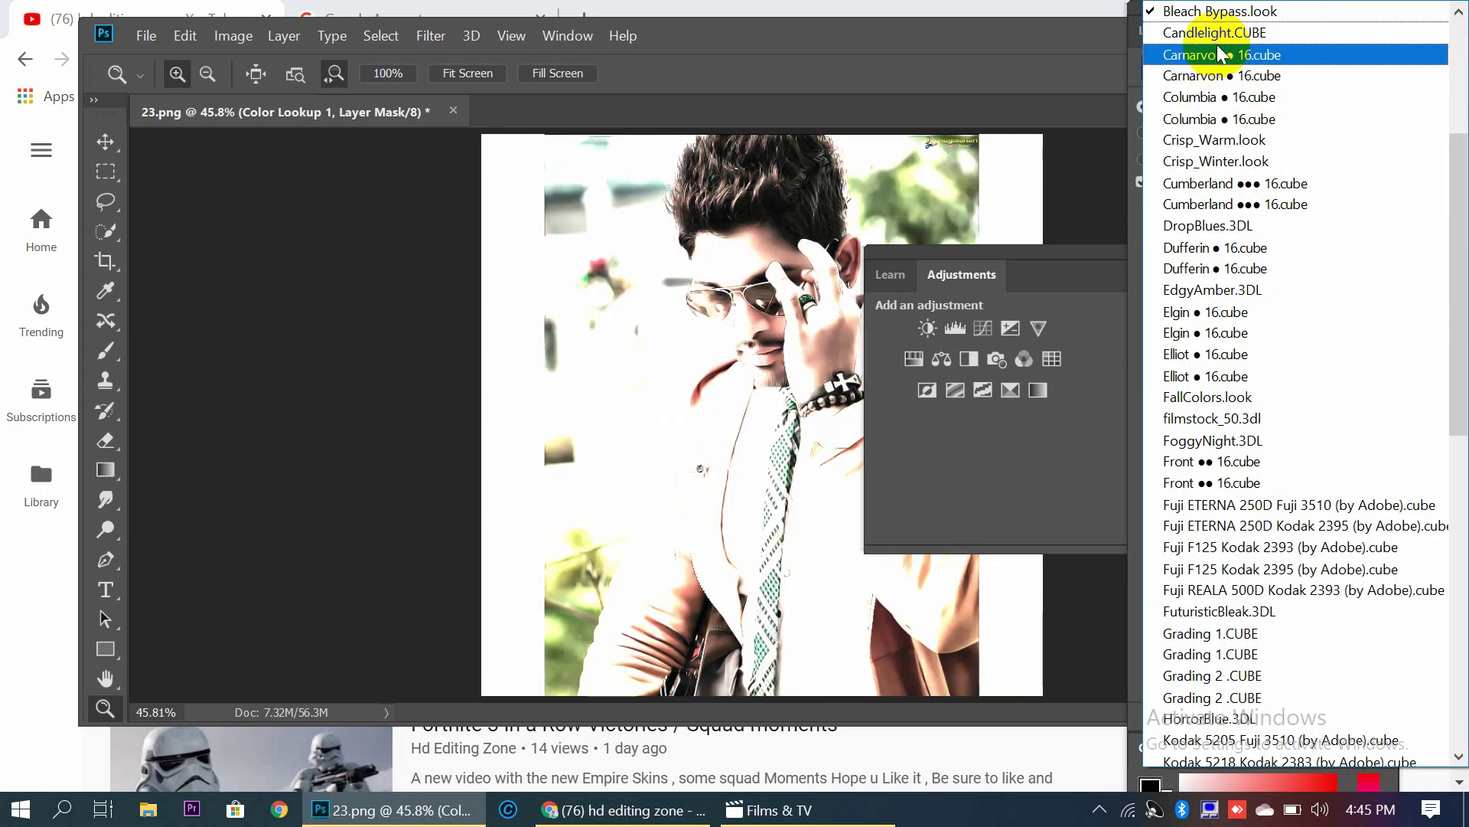
{"action": "left_click", "coordinate": [1255, 35]}
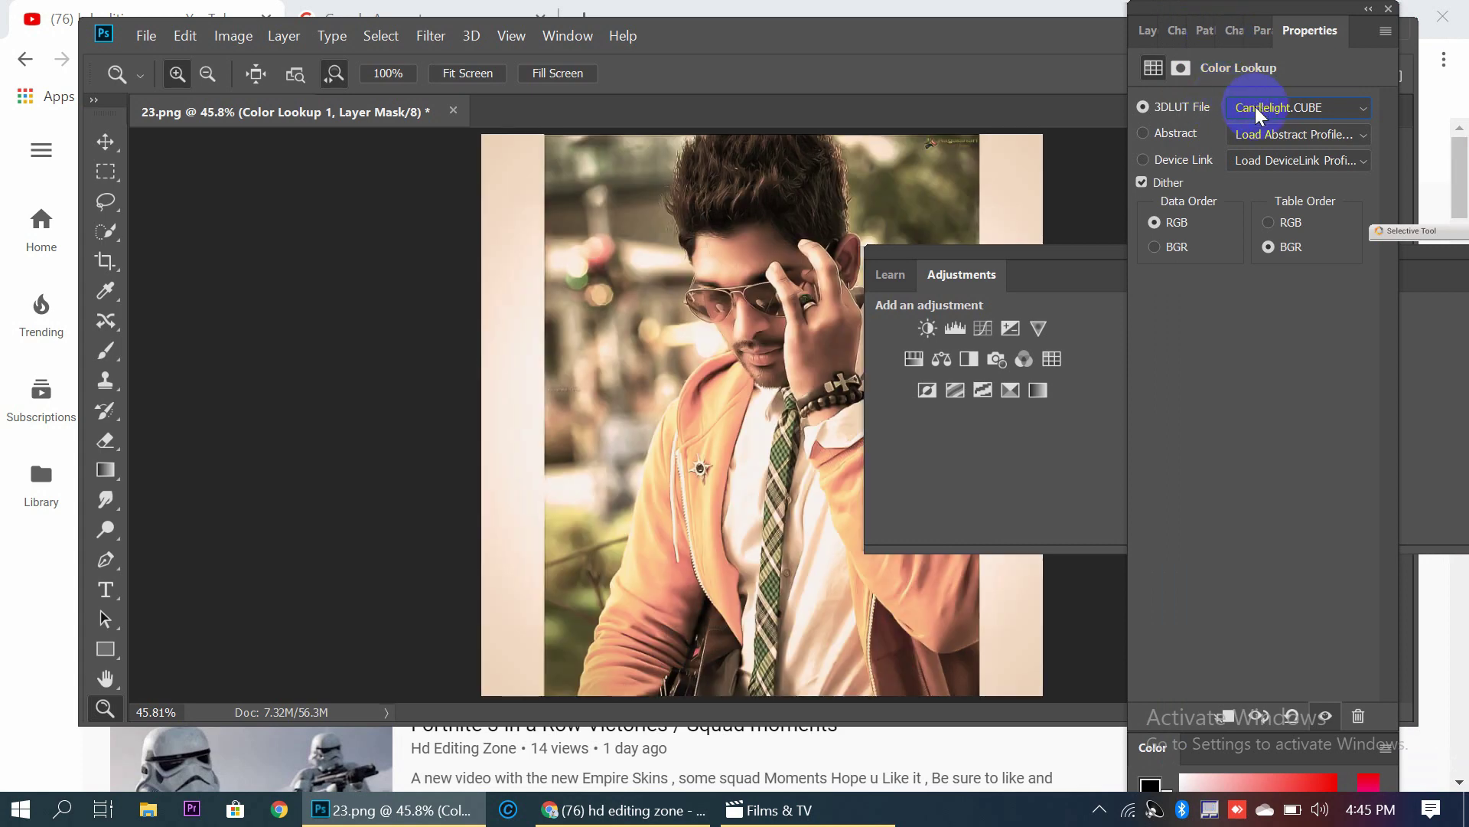
{"action": "left_click", "coordinate": [1256, 114]}
{"action": "left_click", "coordinate": [1229, 37]}
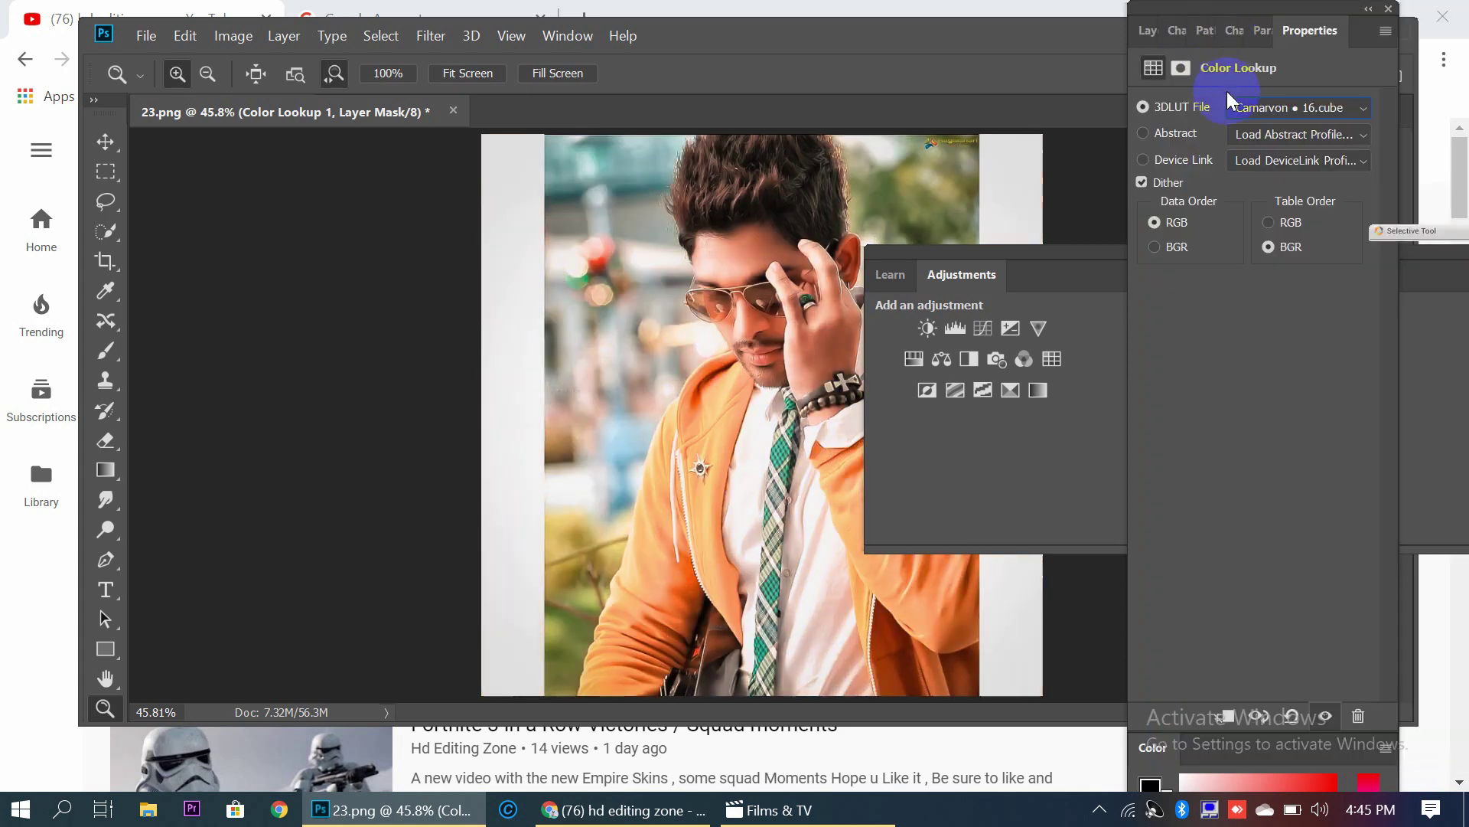
{"action": "left_click", "coordinate": [1245, 107]}
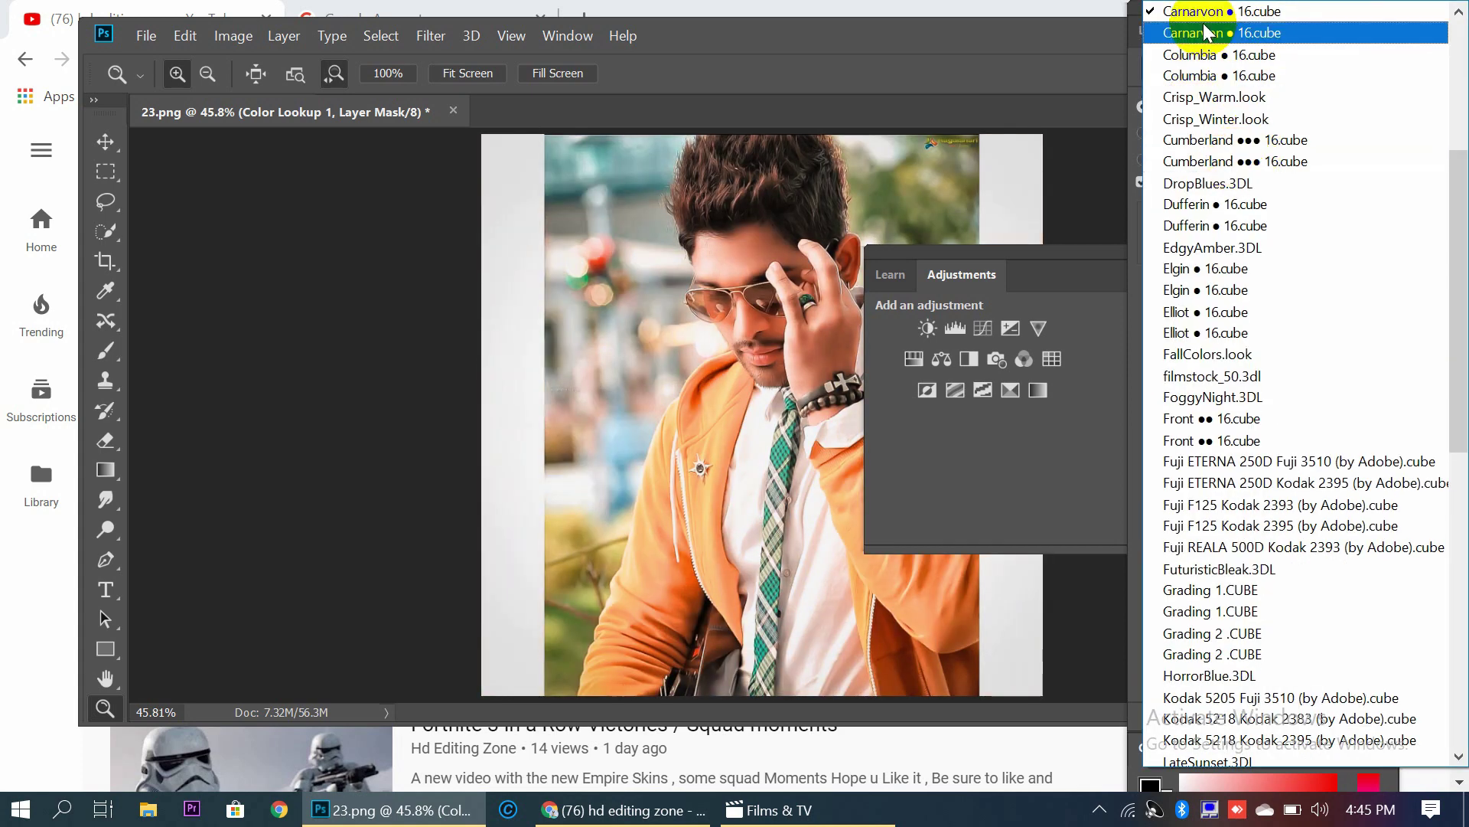
{"action": "left_click", "coordinate": [1205, 32]}
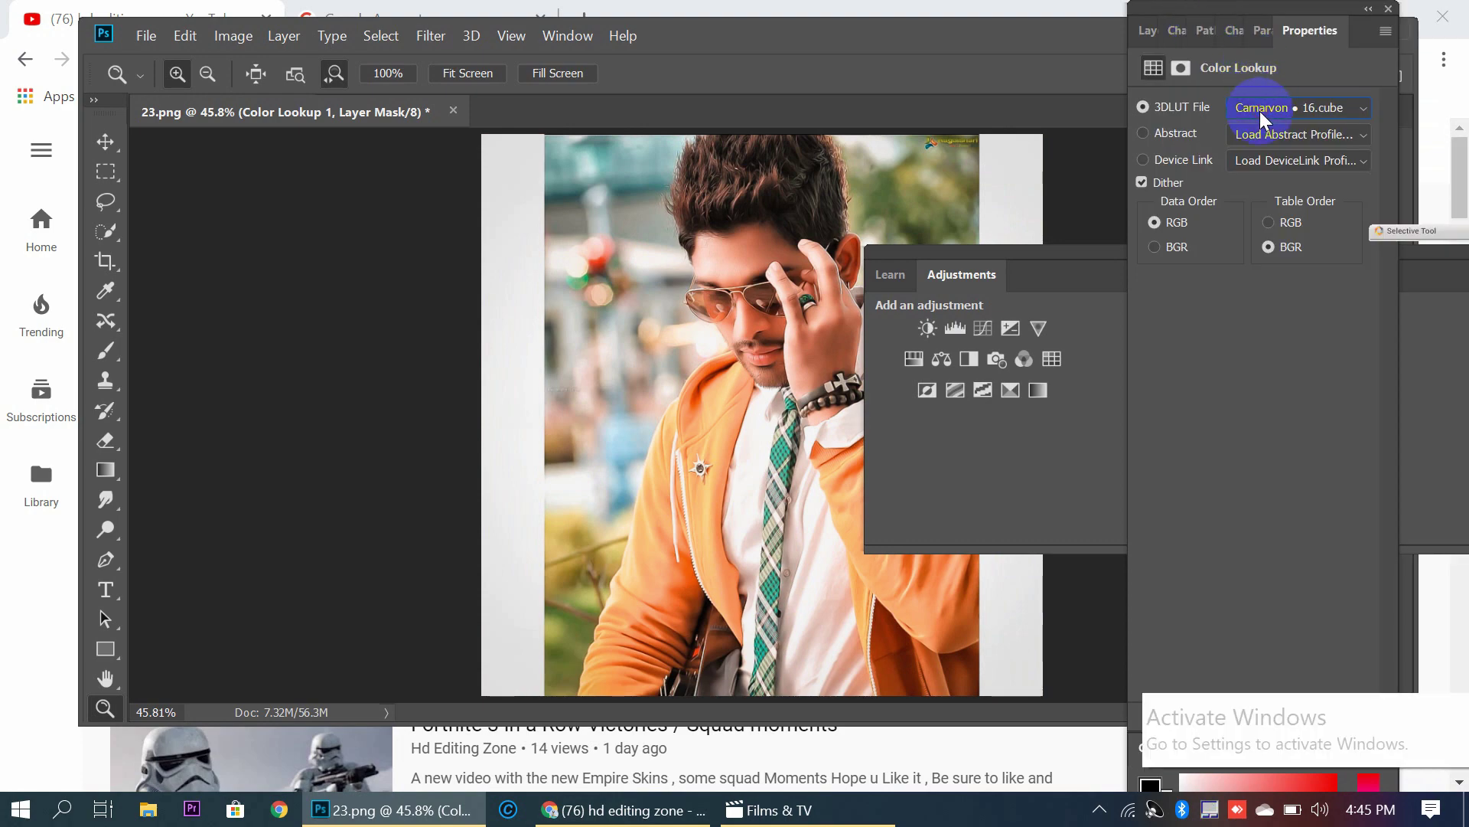
{"action": "left_click", "coordinate": [1259, 112]}
{"action": "left_click", "coordinate": [1224, 33]}
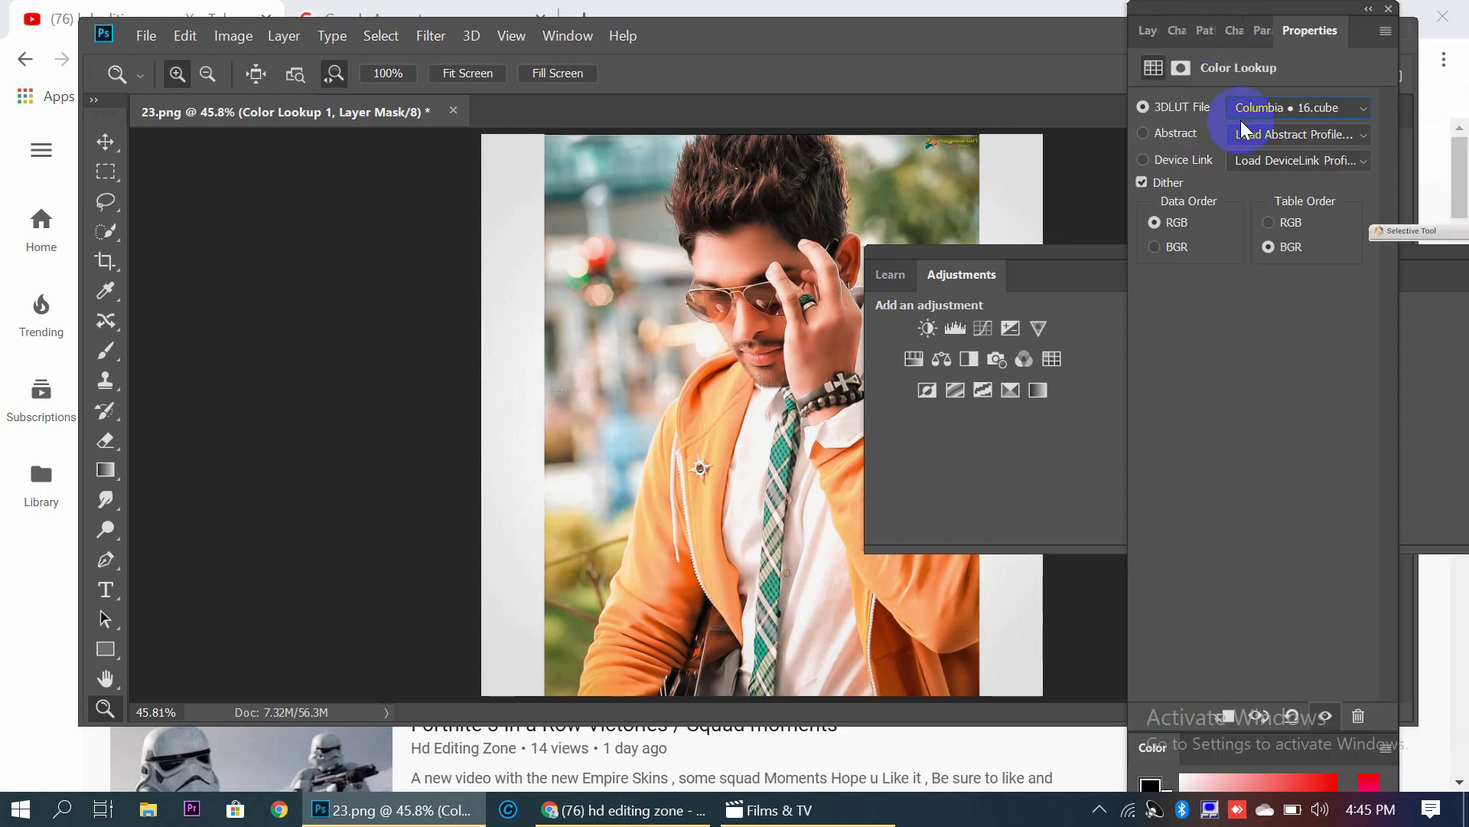
{"action": "left_click", "coordinate": [1251, 104]}
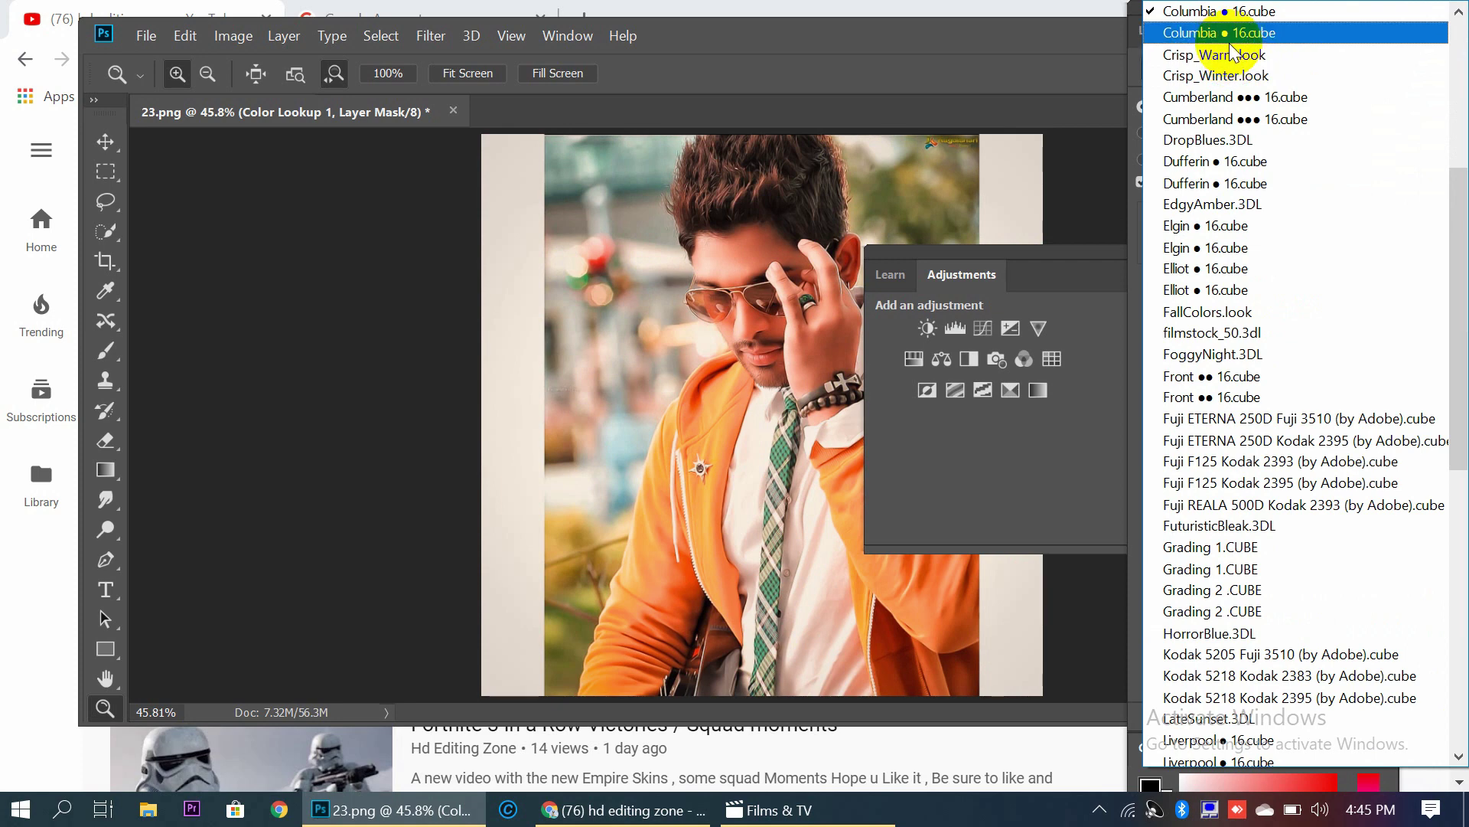
{"action": "left_click", "coordinate": [1229, 41]}
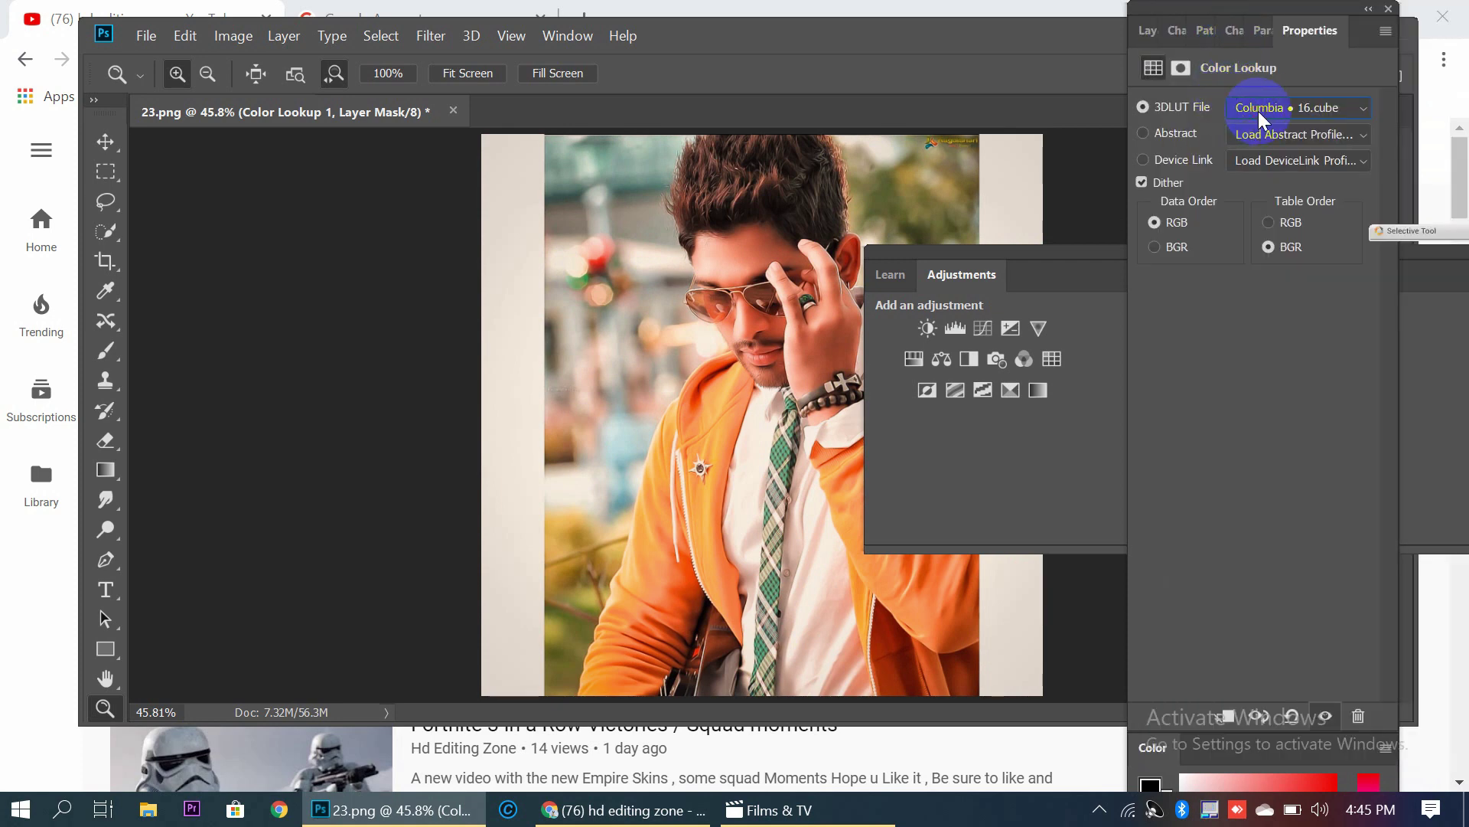
{"action": "left_click", "coordinate": [1259, 112]}
{"action": "left_click", "coordinate": [1217, 55]}
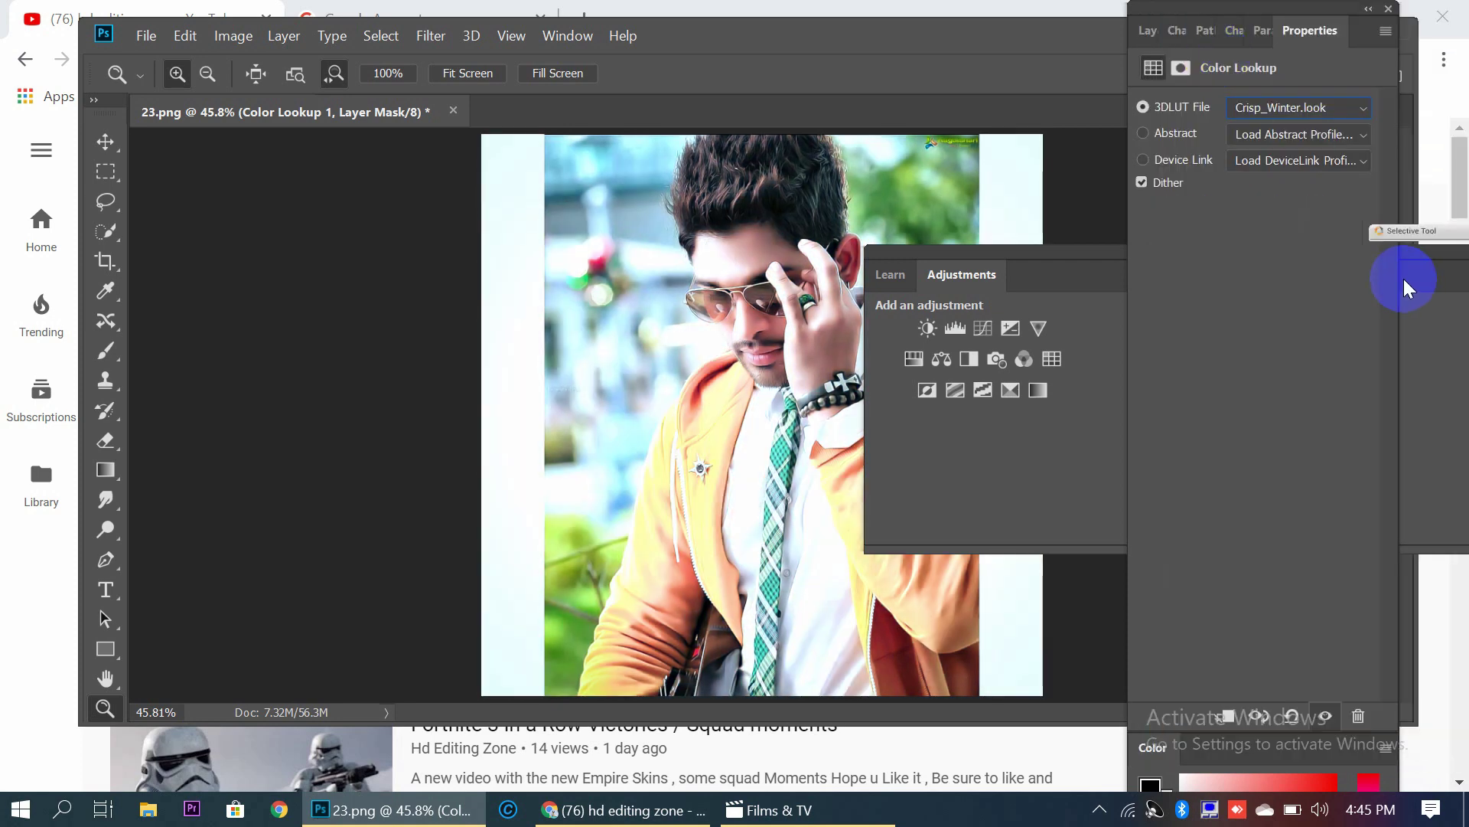
Scroll back up the LUT list and settle on the 2Strip.look grade
{"action": "left_click", "coordinate": [1292, 108]}
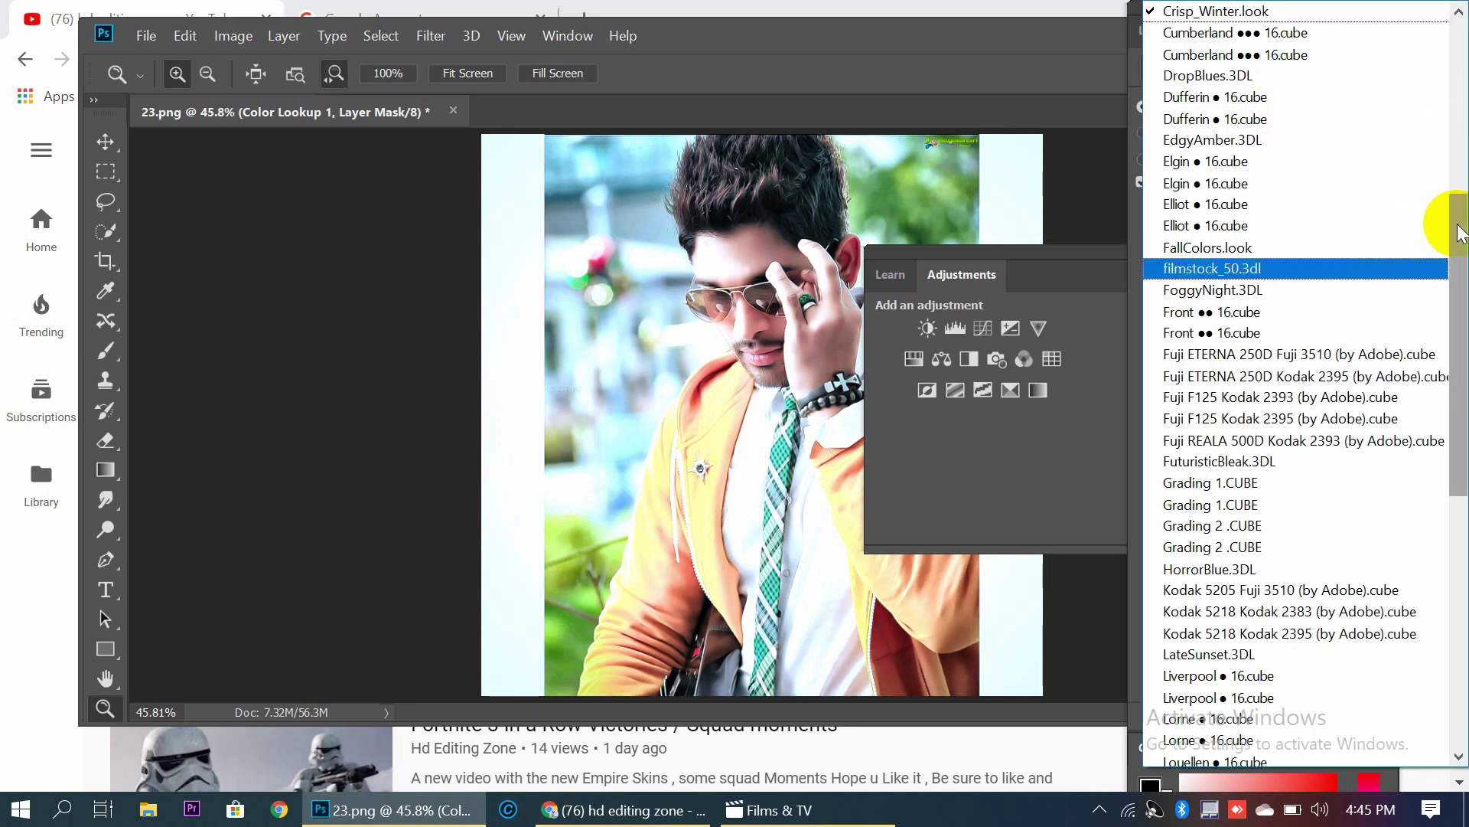
{"action": "scroll", "coordinate": [1454, 153], "scroll_direction": "up", "scroll_amount": 2}
{"action": "scroll", "coordinate": [1458, 145], "scroll_direction": "up", "scroll_amount": 2}
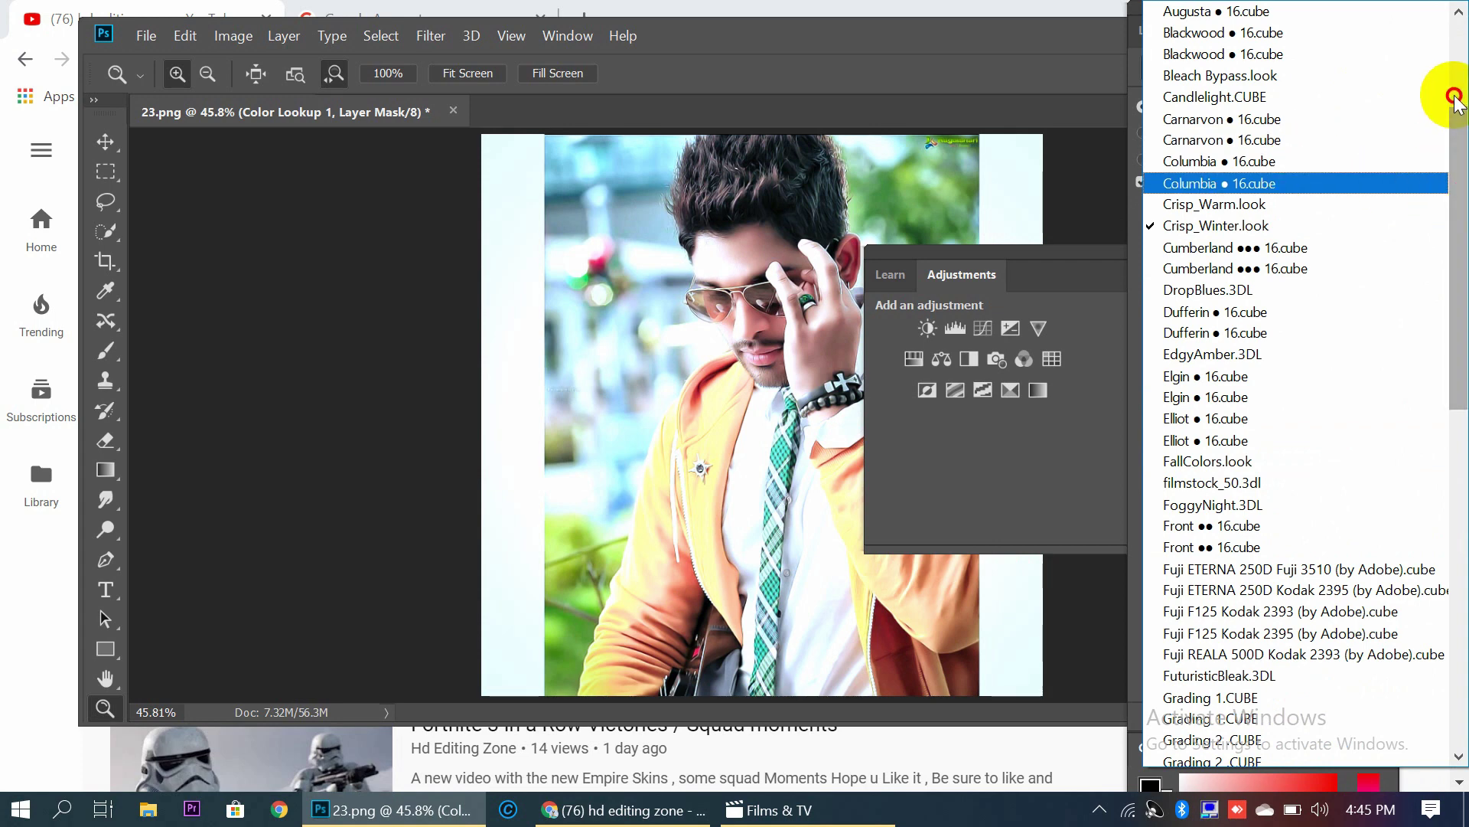
{"action": "scroll", "coordinate": [1454, 131], "scroll_direction": "up", "scroll_amount": 2}
{"action": "scroll", "coordinate": [1458, 85], "scroll_direction": "up", "scroll_amount": 1}
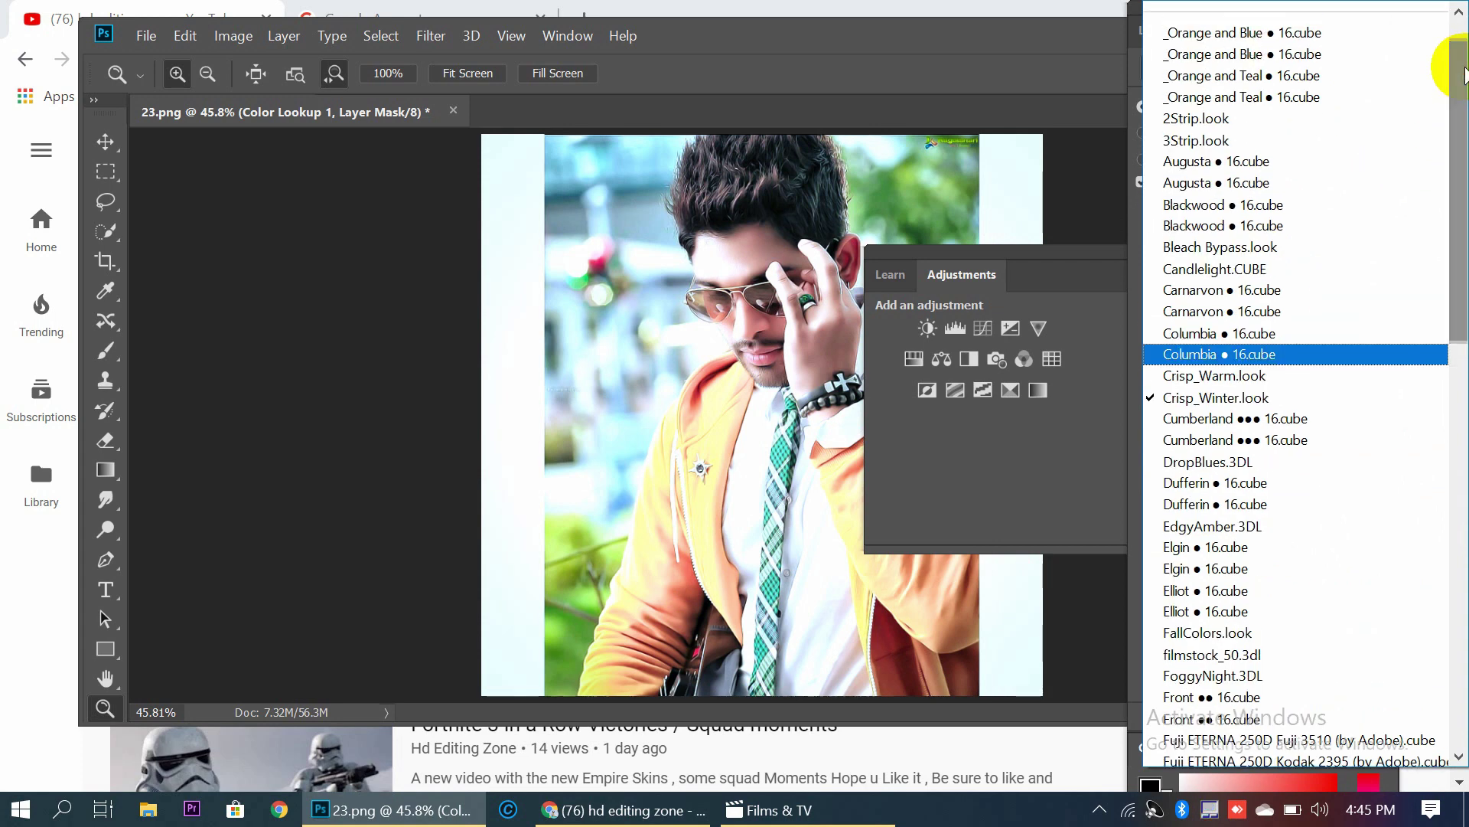
{"action": "left_click", "coordinate": [1292, 116]}
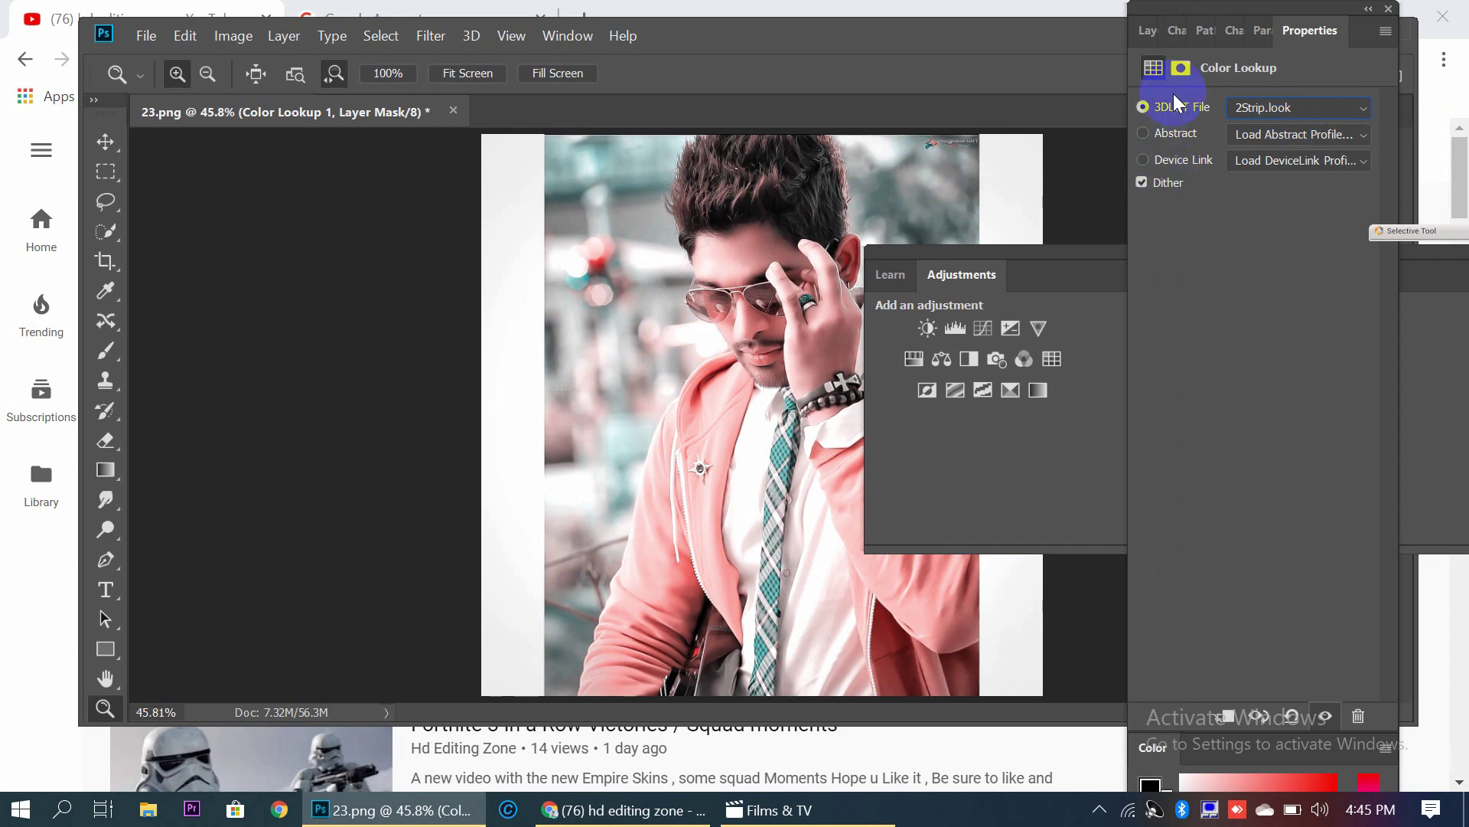
{"action": "left_click", "coordinate": [1148, 31]}
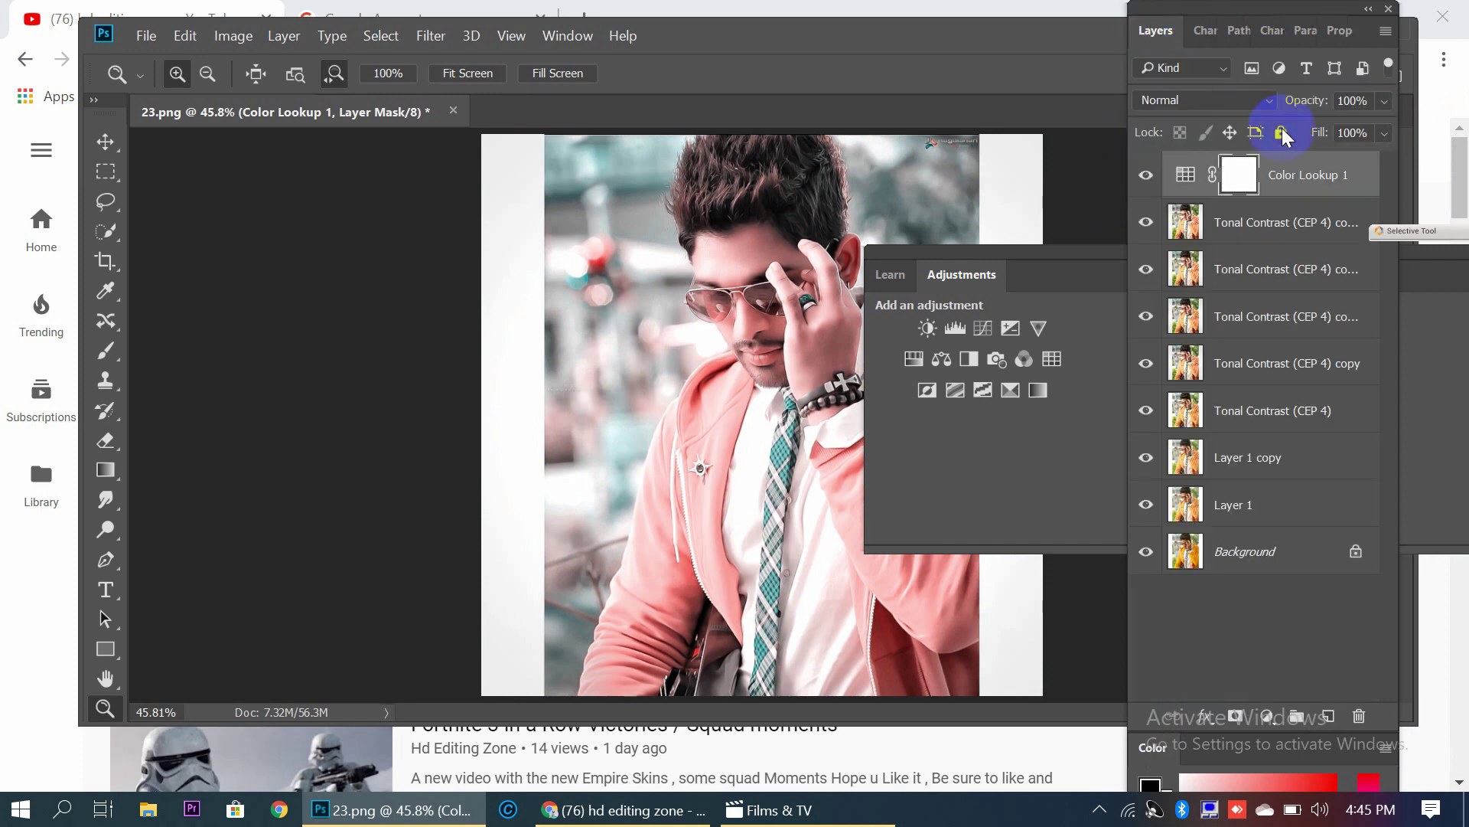
Flatten Color Lookup 1 and all layers into one Background, then move the Adjustments panel right
{"action": "left_click", "coordinate": [1242, 176]}
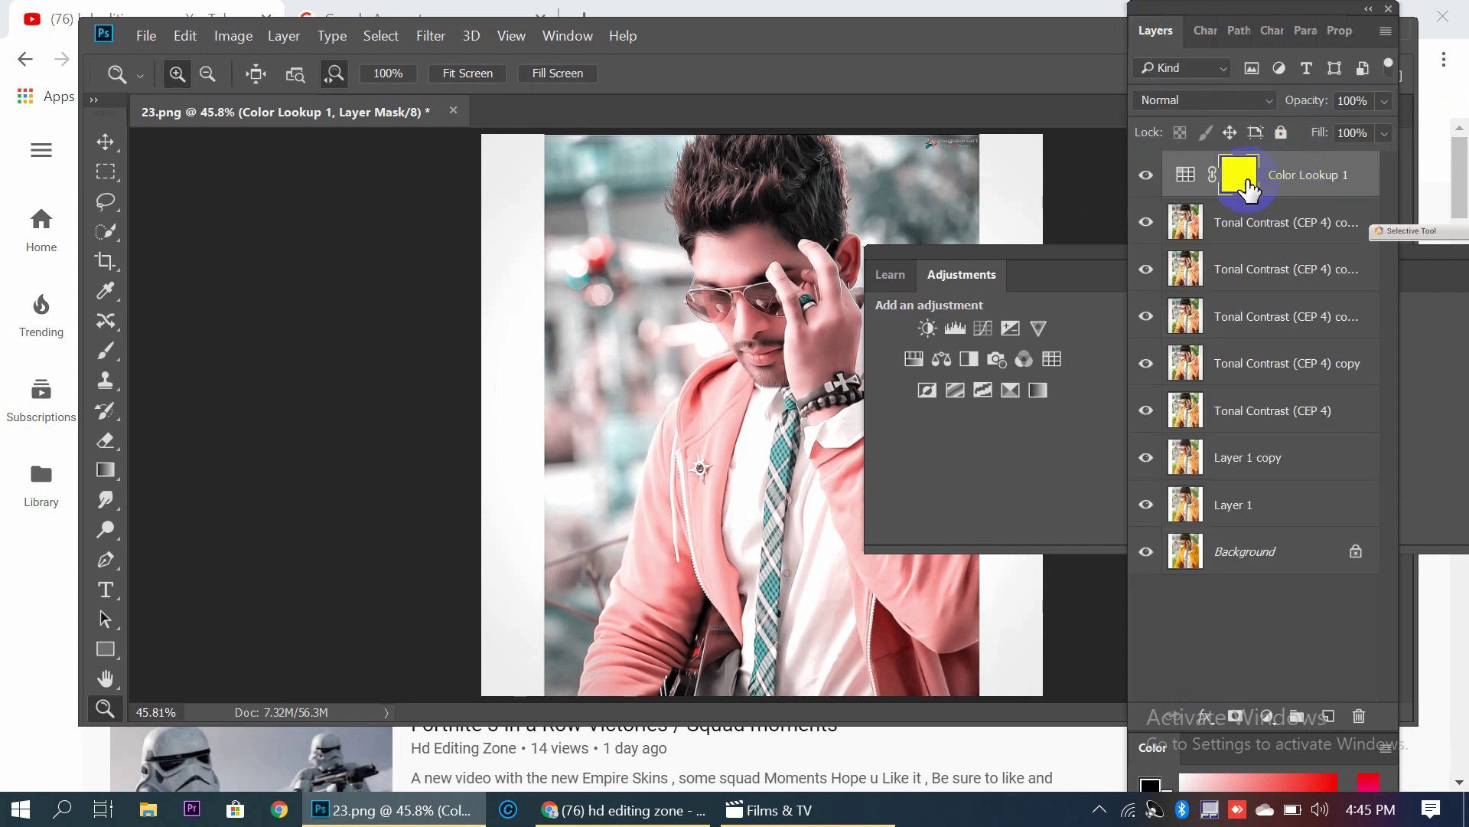
{"action": "right_click", "coordinate": [1248, 188]}
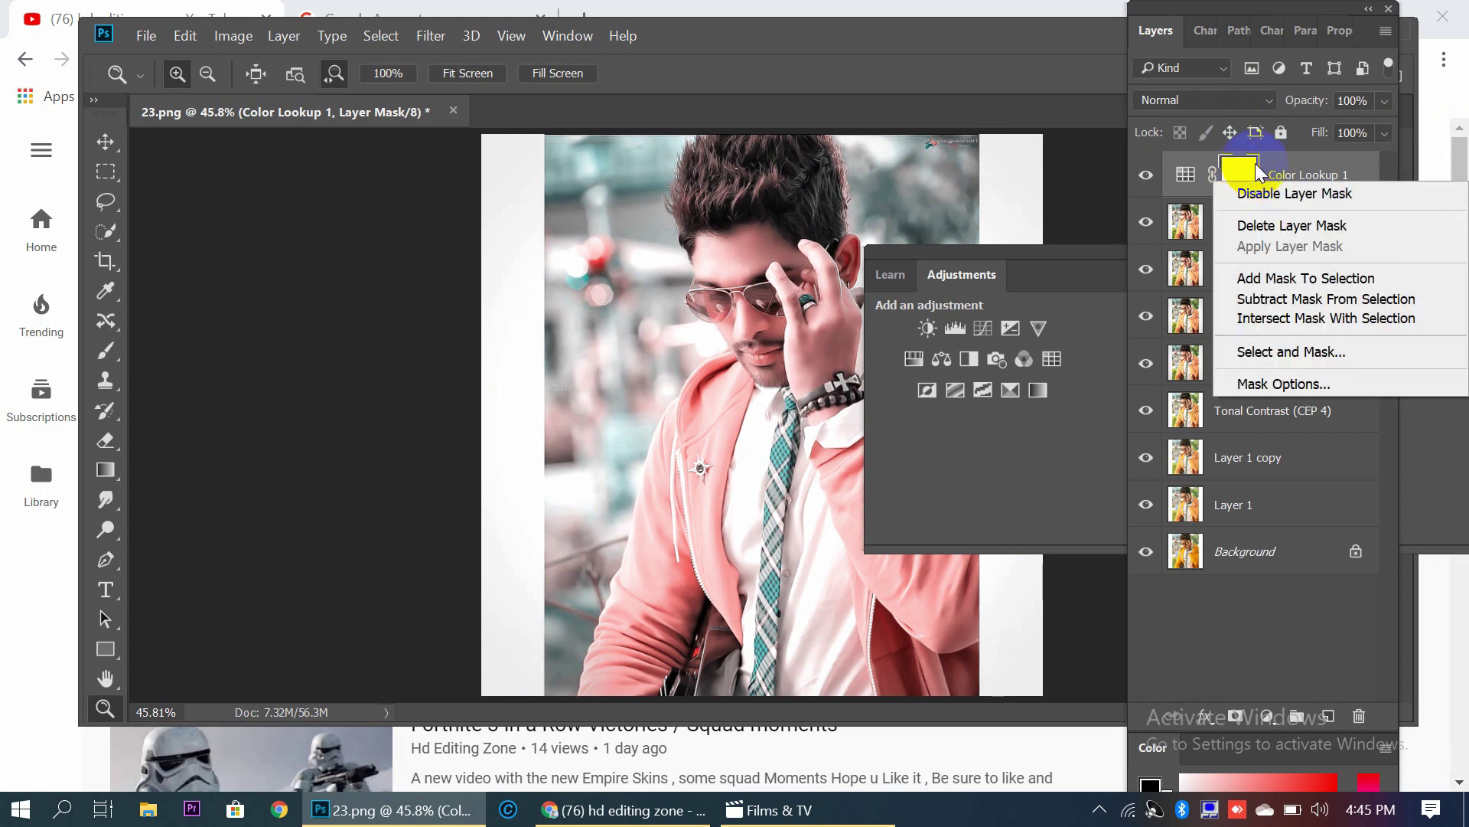
{"action": "left_click", "coordinate": [1243, 178]}
{"action": "left_click", "coordinate": [1303, 176]}
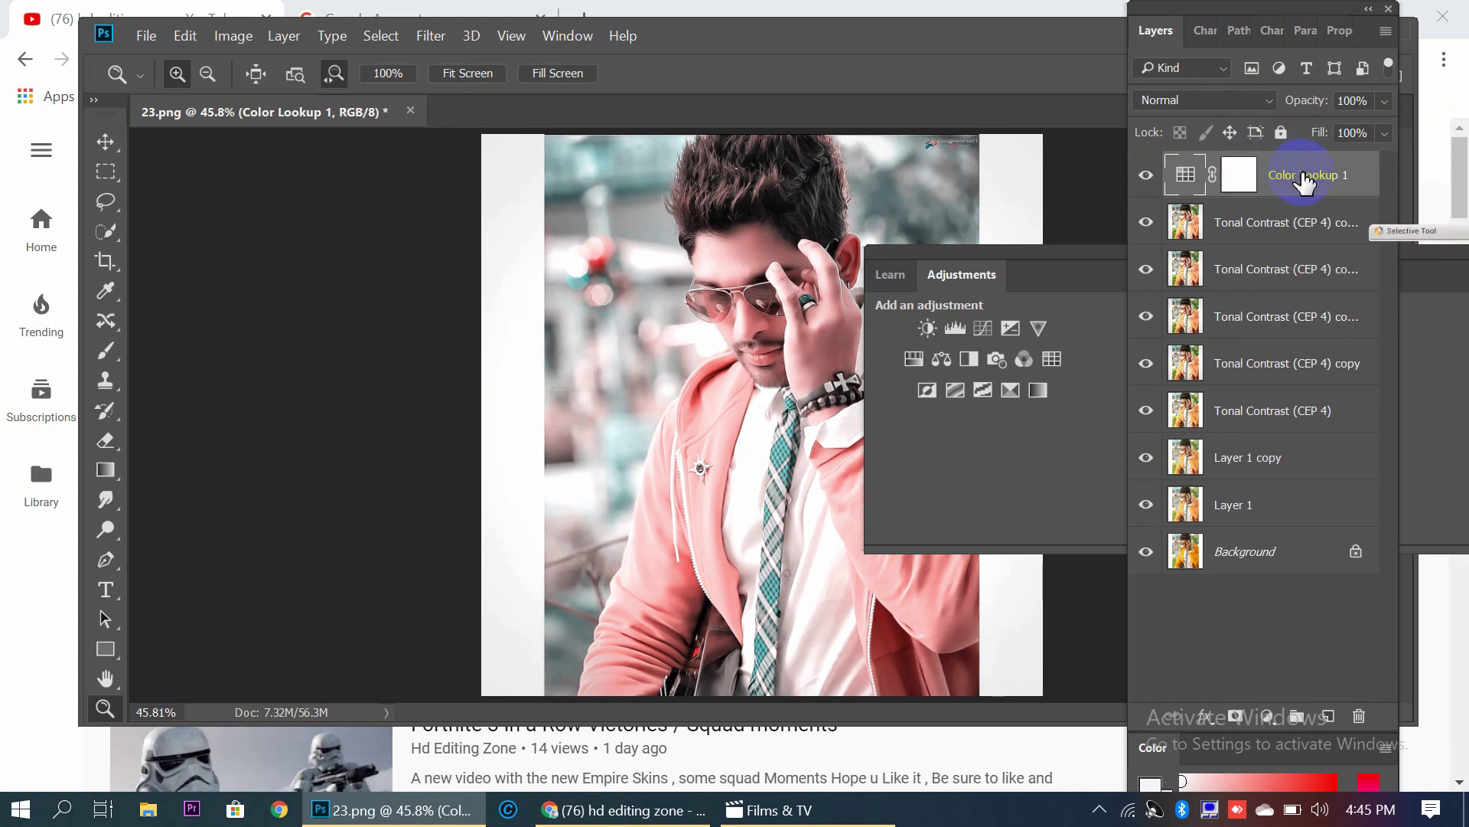
{"action": "right_click", "coordinate": [1305, 180]}
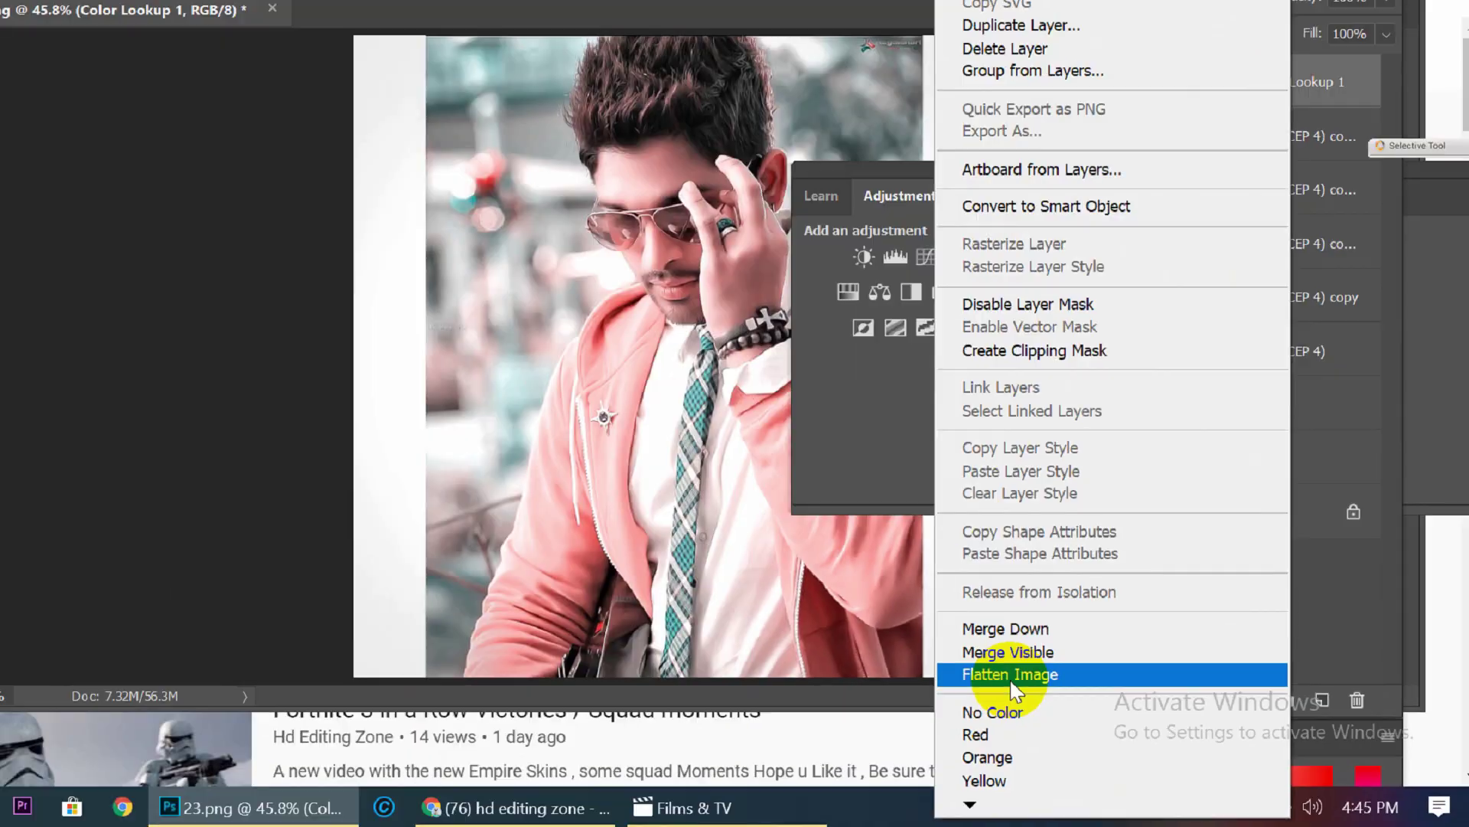
{"action": "left_click", "coordinate": [1055, 698]}
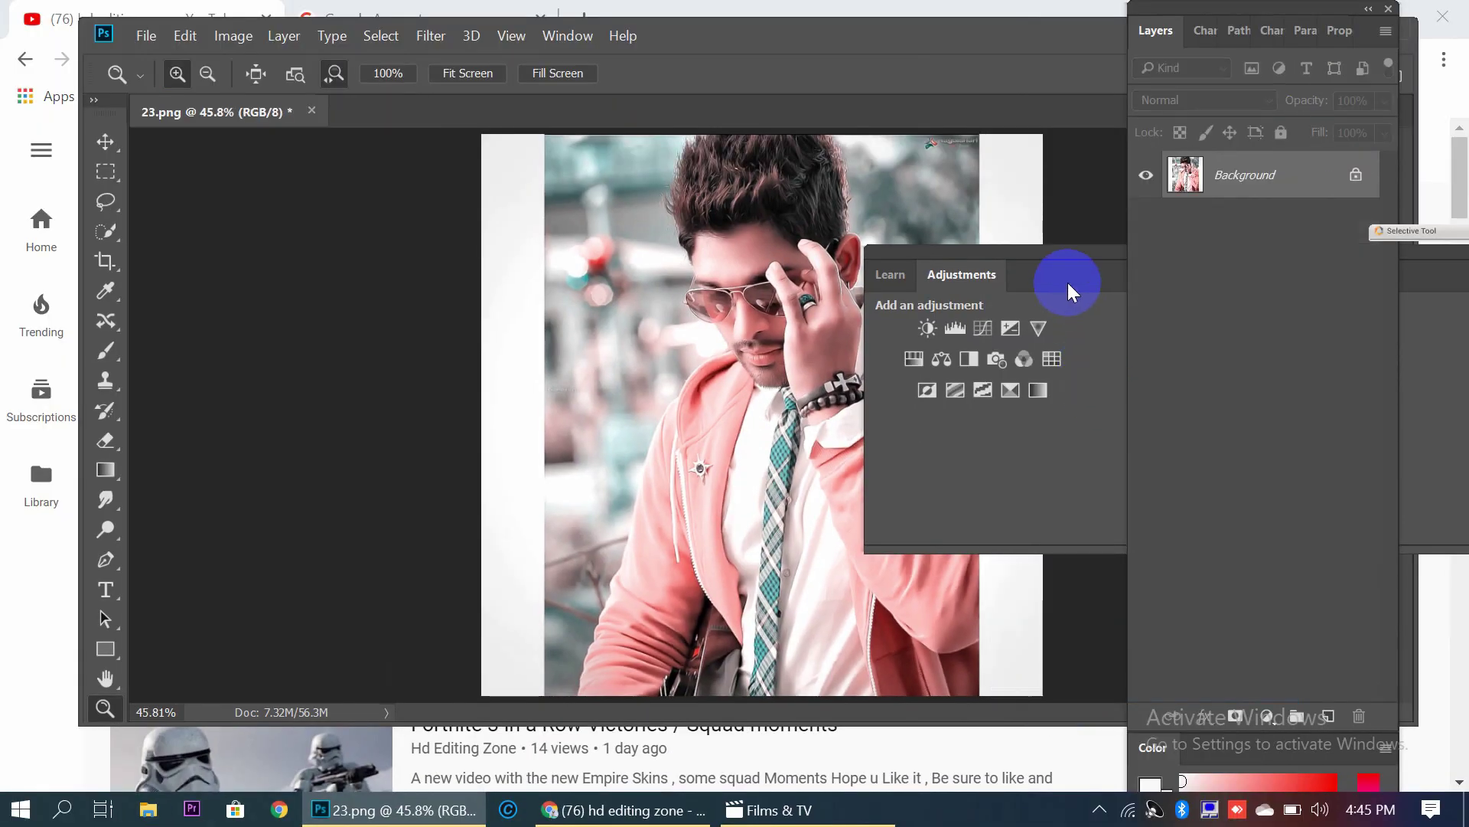
{"action": "mouse_move", "coordinate": [1067, 283]}
{"action": "left_mouse_down"}
{"action": "mouse_move", "coordinate": [1464, 276]}
{"action": "mouse_move", "coordinate": [1445, 356]}
{"action": "left_mouse_up"}
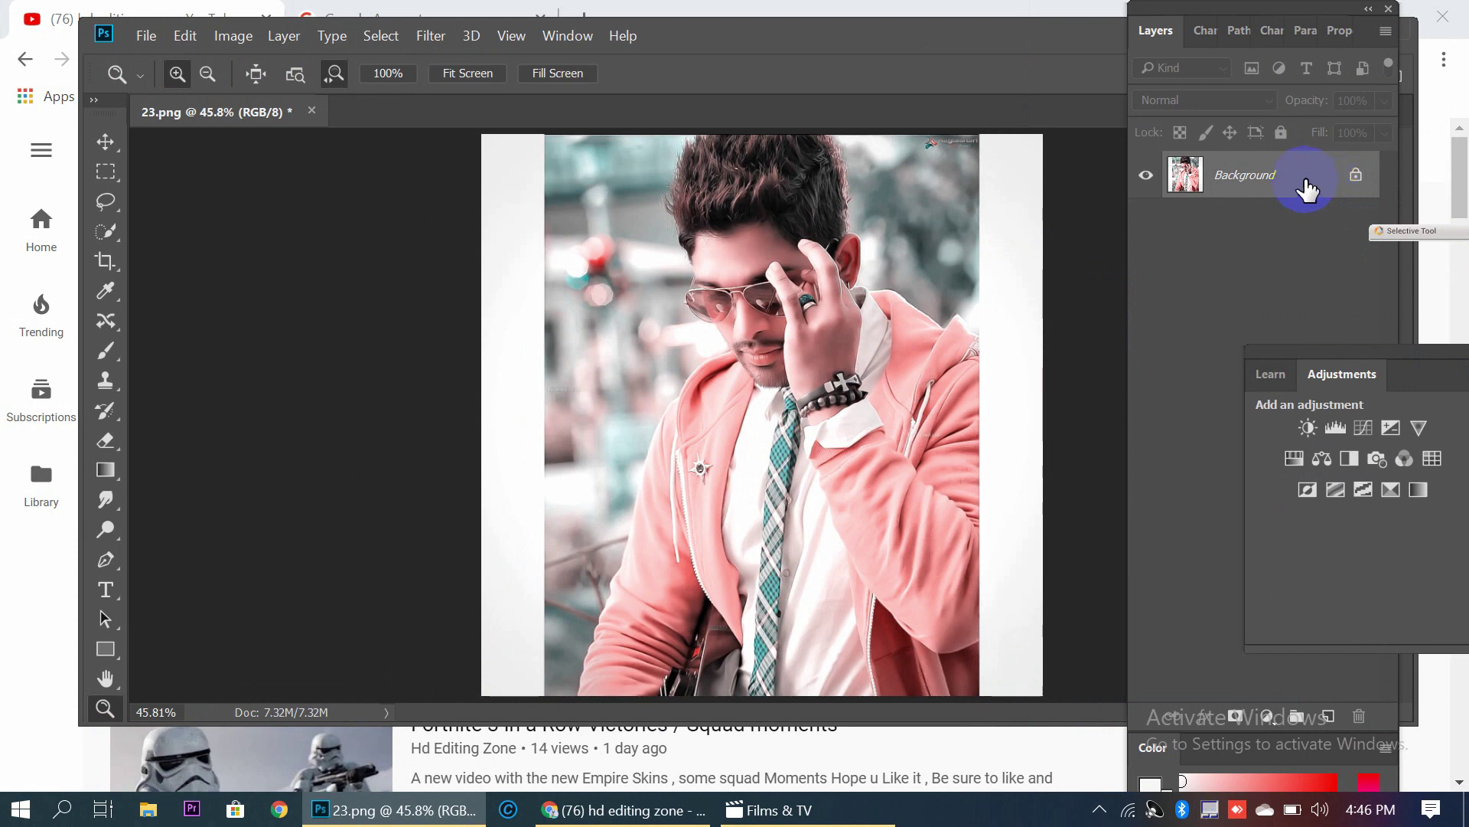
Duplicate the flattened portrait onto a new Layer 1 and bring up the Camera Raw Filter
{"action": "key", "text": "ctrl+j"}
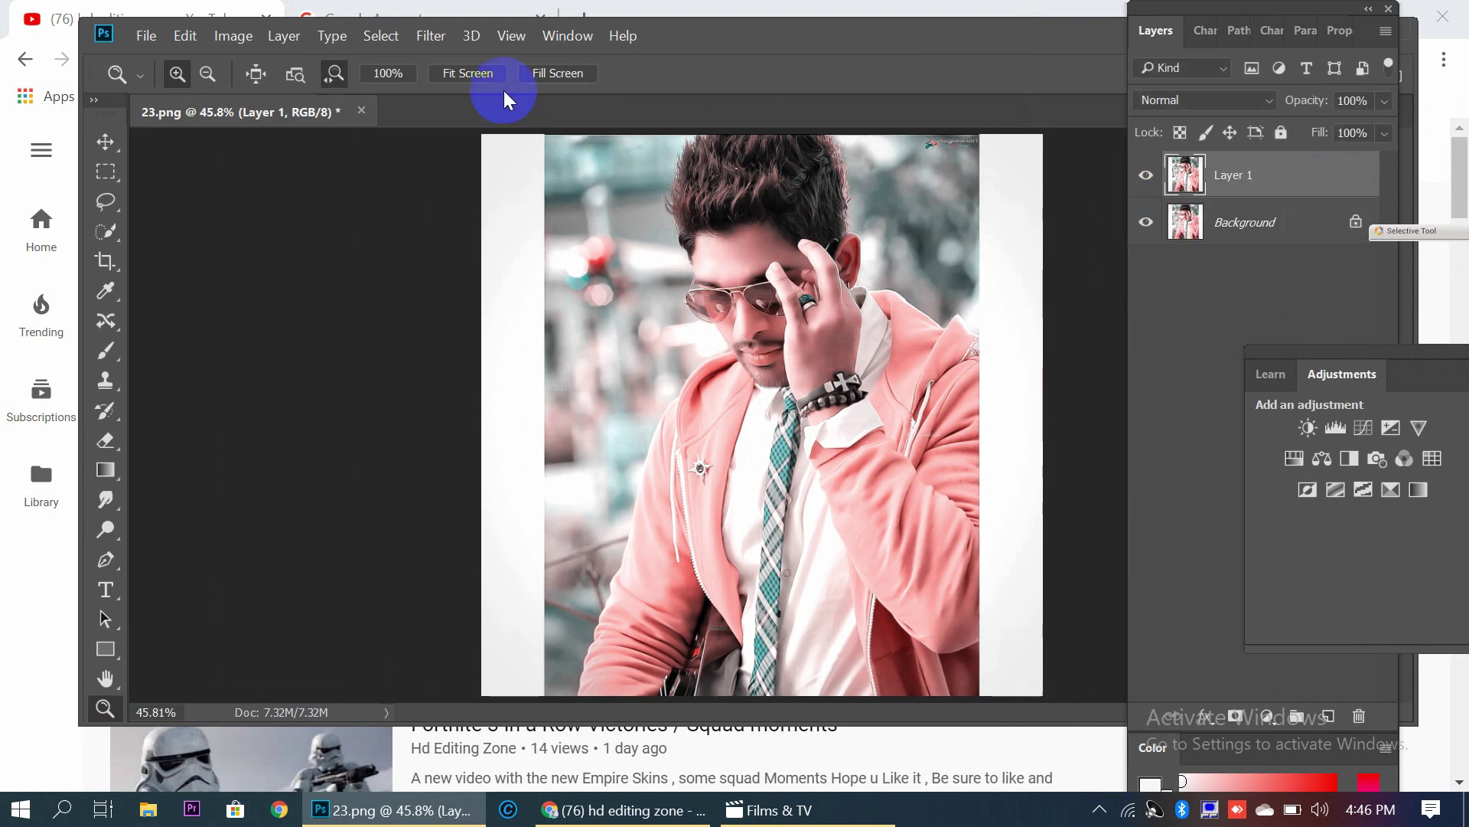
{"action": "left_click", "coordinate": [428, 36]}
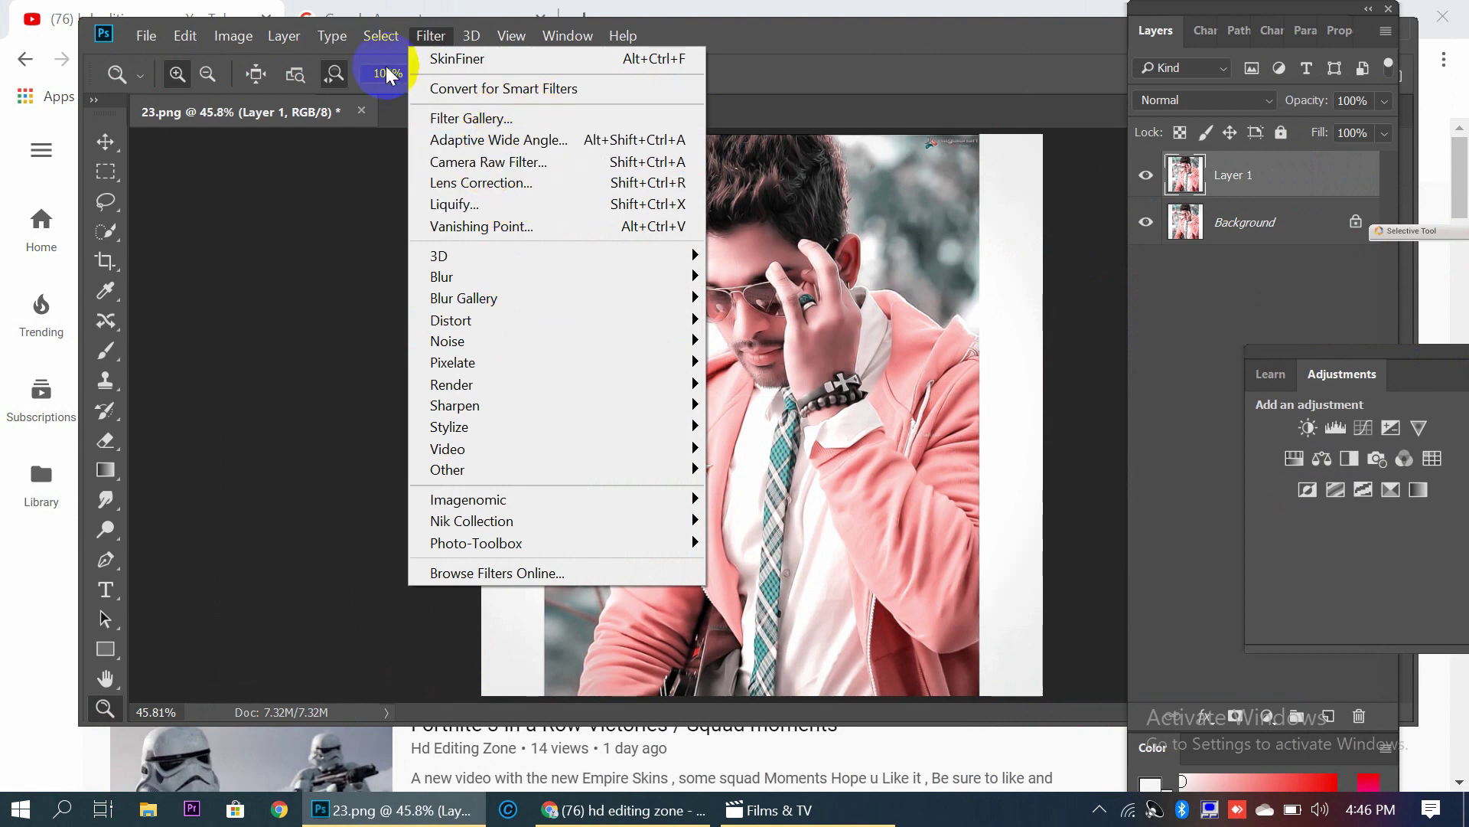
{"action": "left_click", "coordinate": [473, 164]}
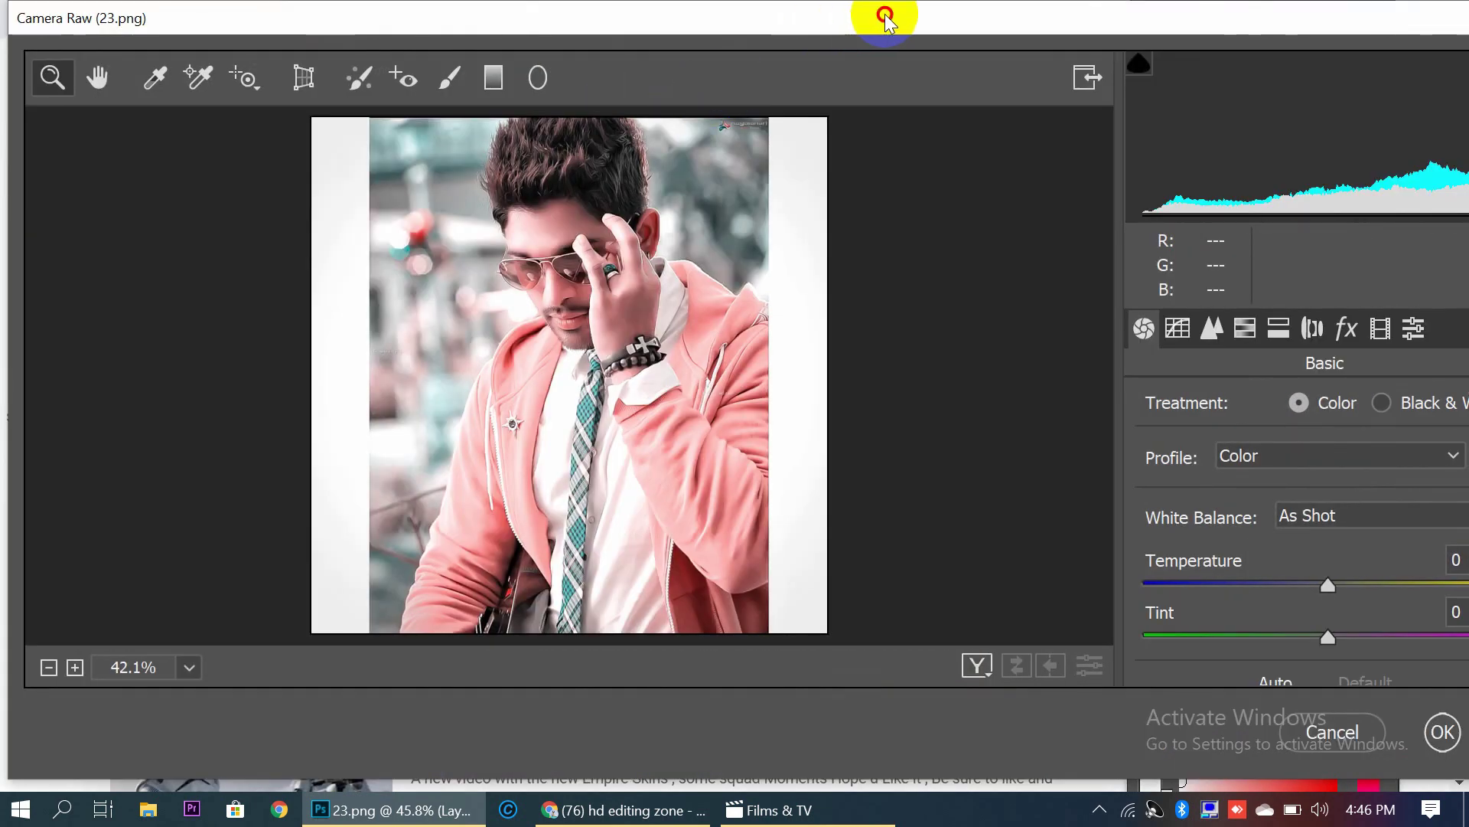
{"action": "left_click_drag", "start_coordinate": [886, 19], "coordinate": [634, 19]}
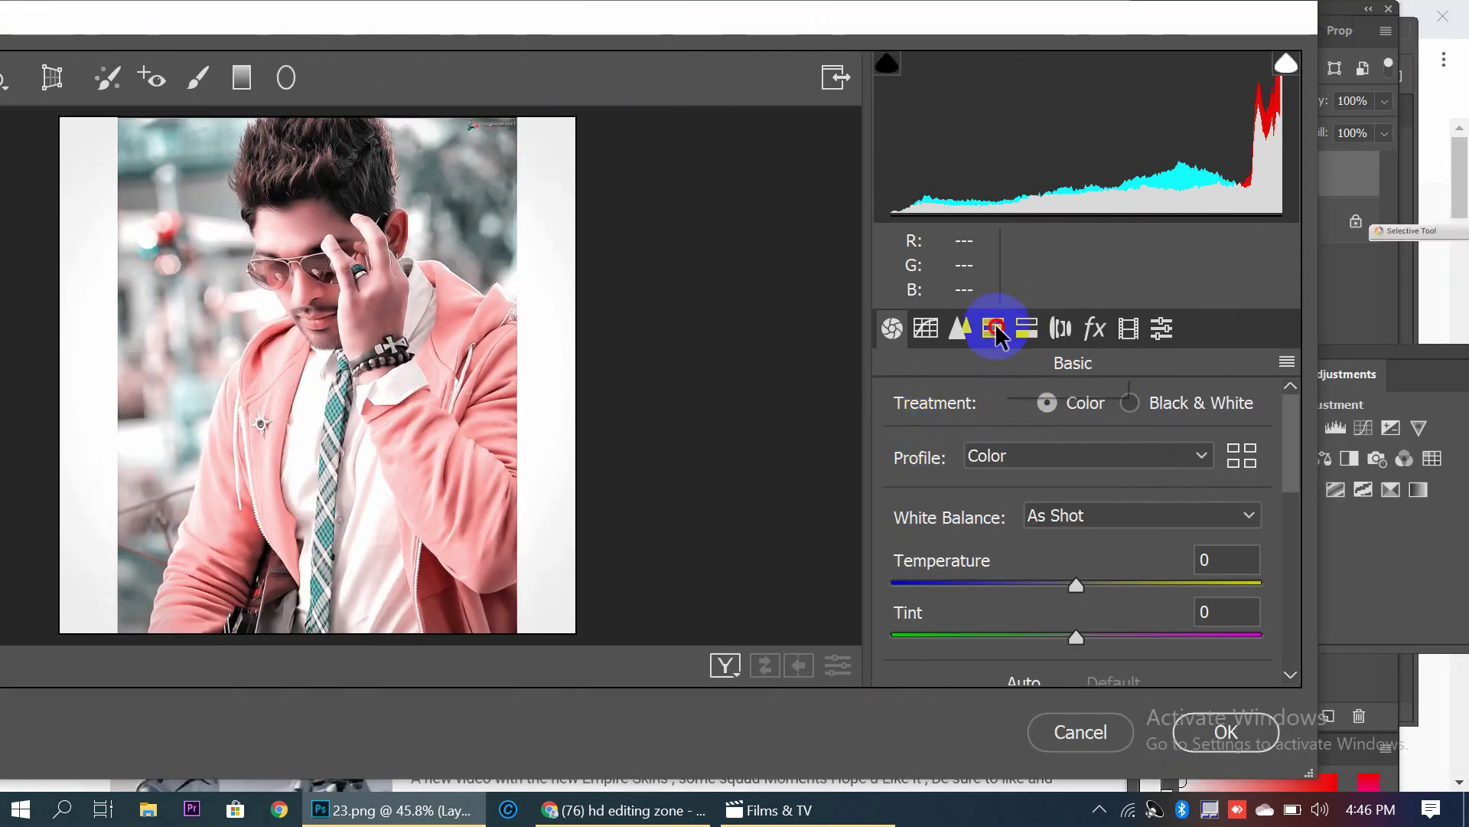
Try raising HSL Magentas saturation and changing their luminance, then cancel Camera Raw
{"action": "left_click", "coordinate": [994, 329]}
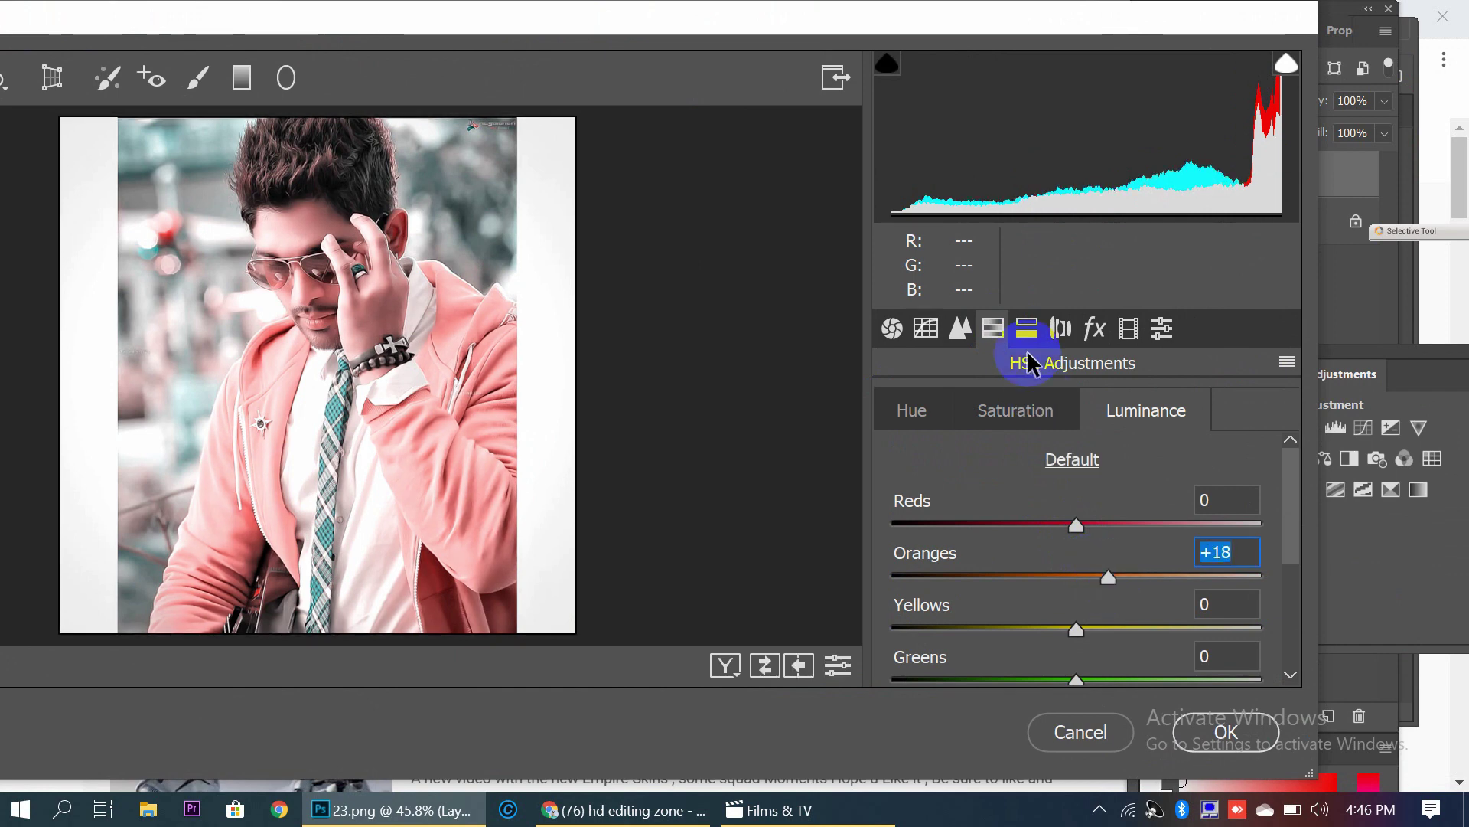
{"action": "left_click", "coordinate": [1007, 413]}
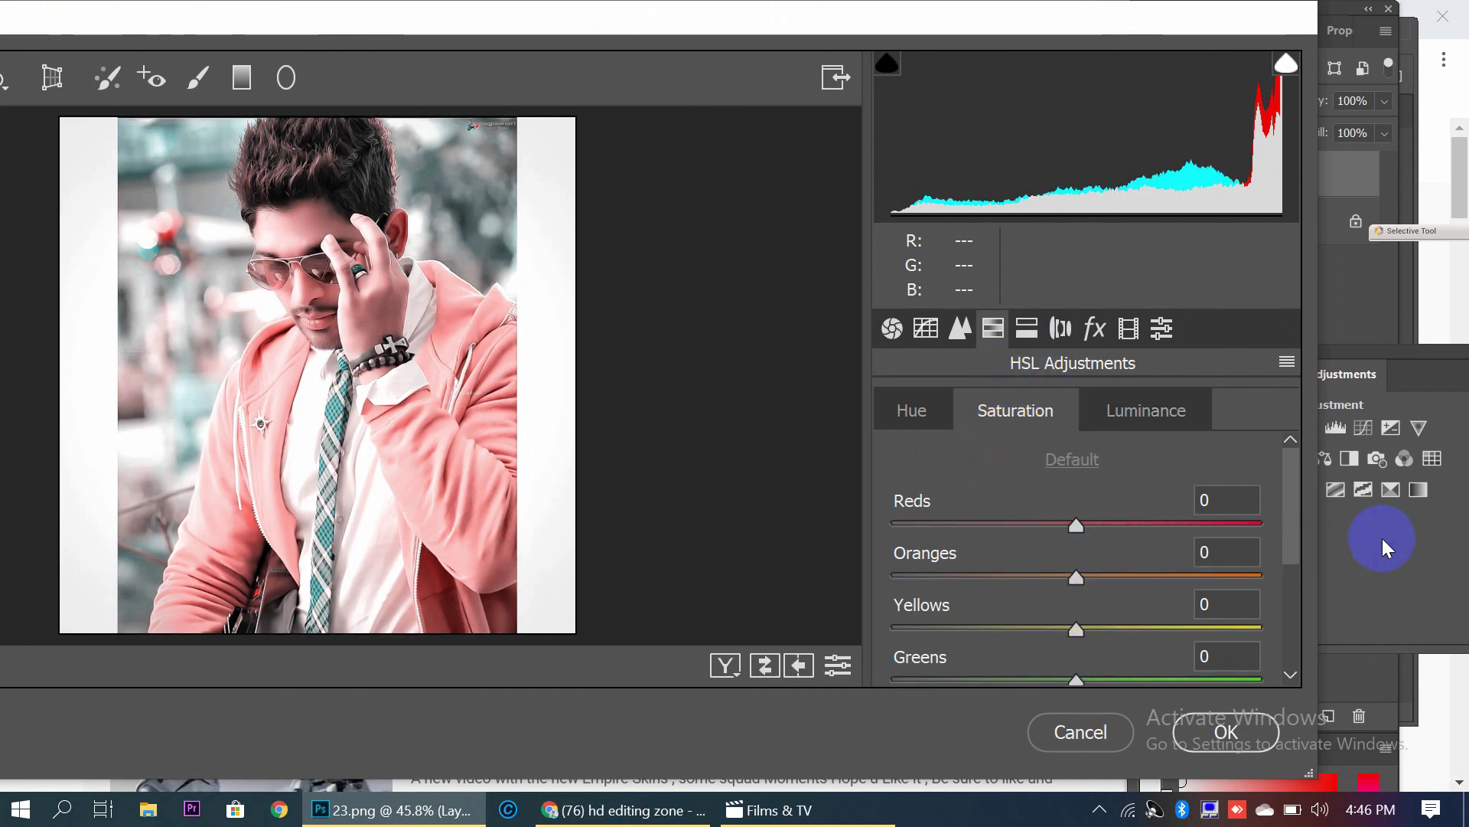
{"action": "left_click_drag", "start_coordinate": [1289, 521], "coordinate": [1293, 617]}
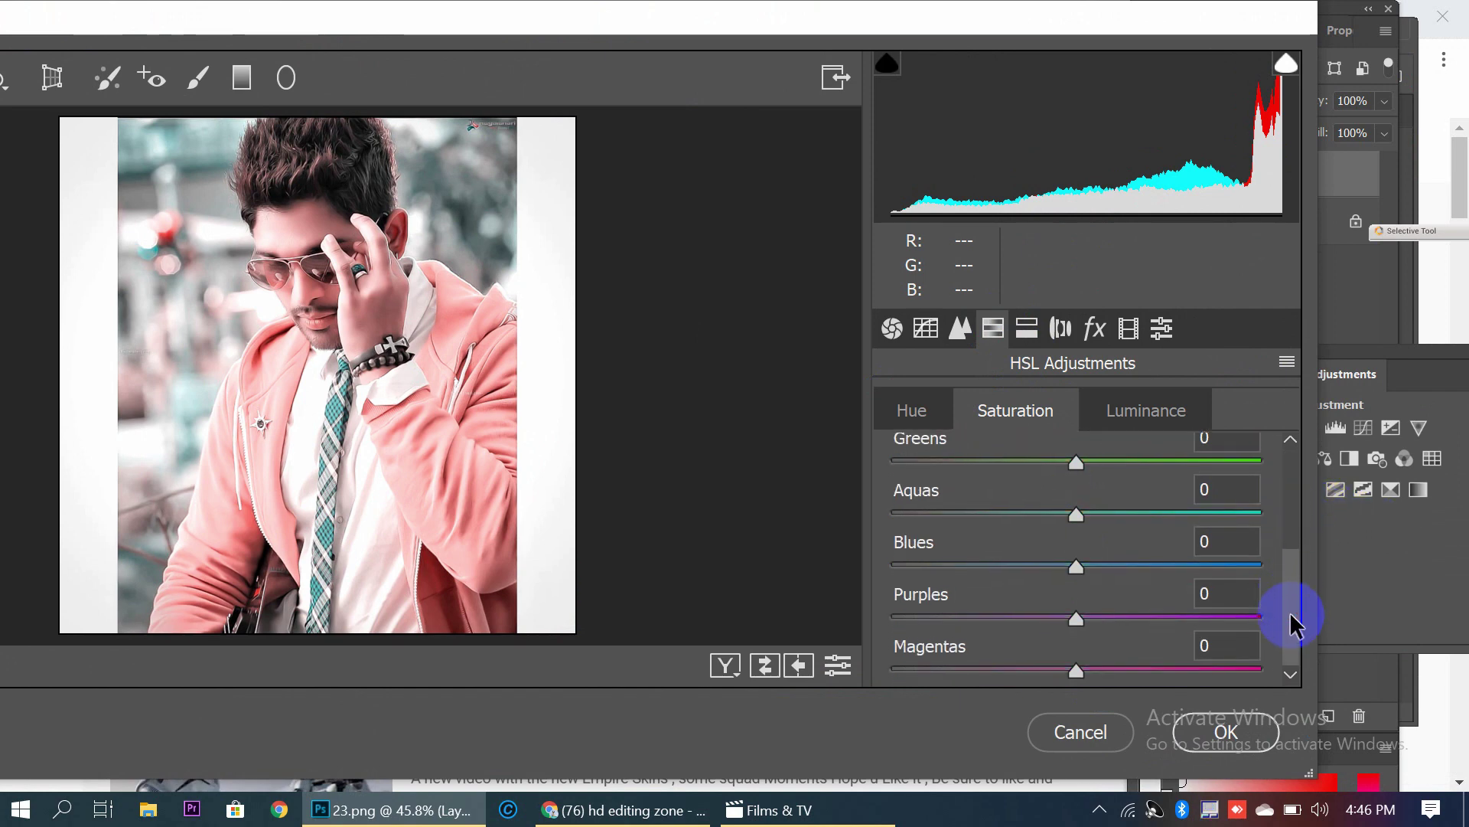
{"action": "left_click_drag", "start_coordinate": [1117, 668], "coordinate": [1128, 672]}
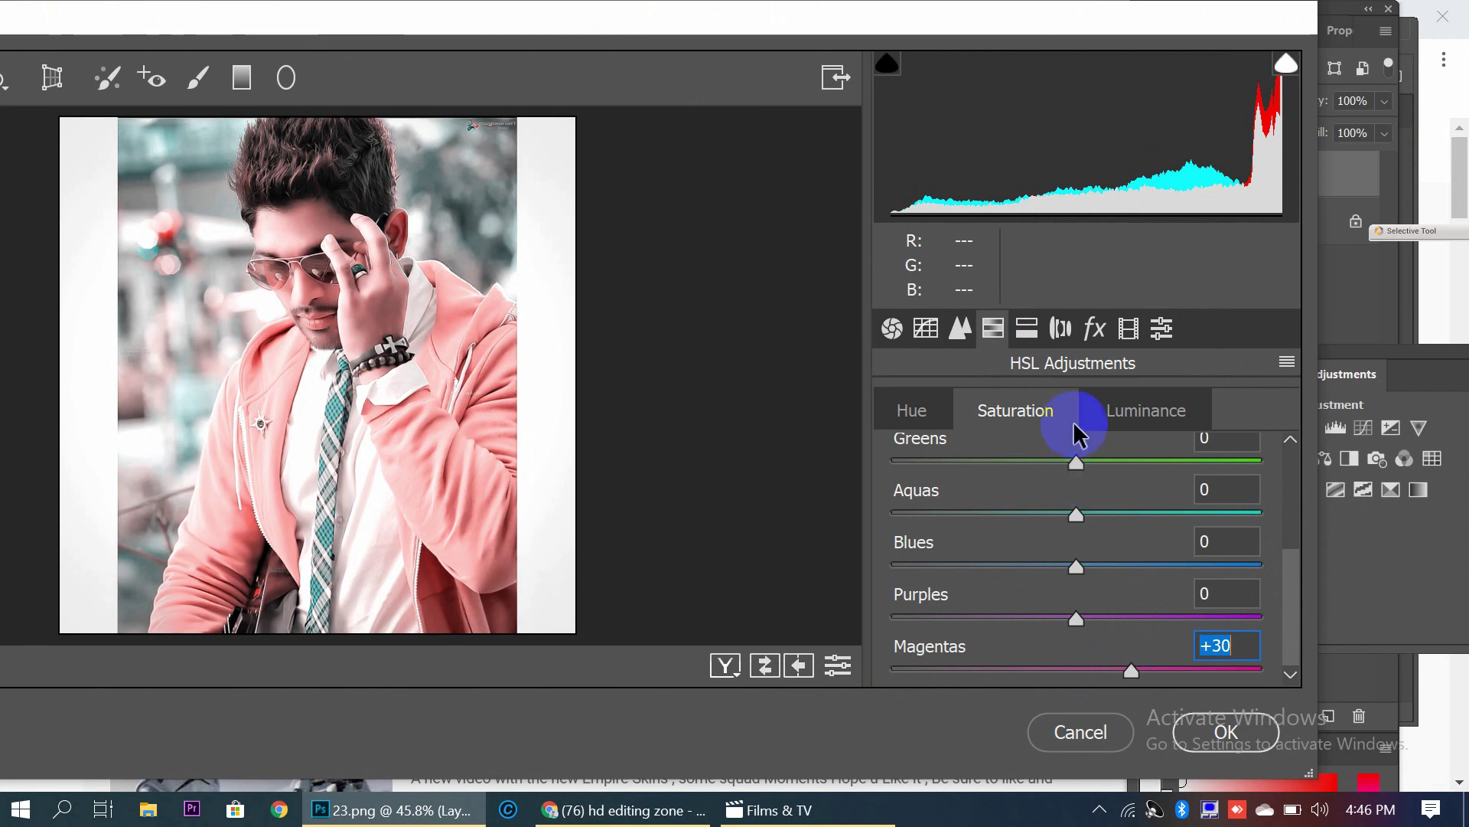
{"action": "left_click", "coordinate": [1127, 410]}
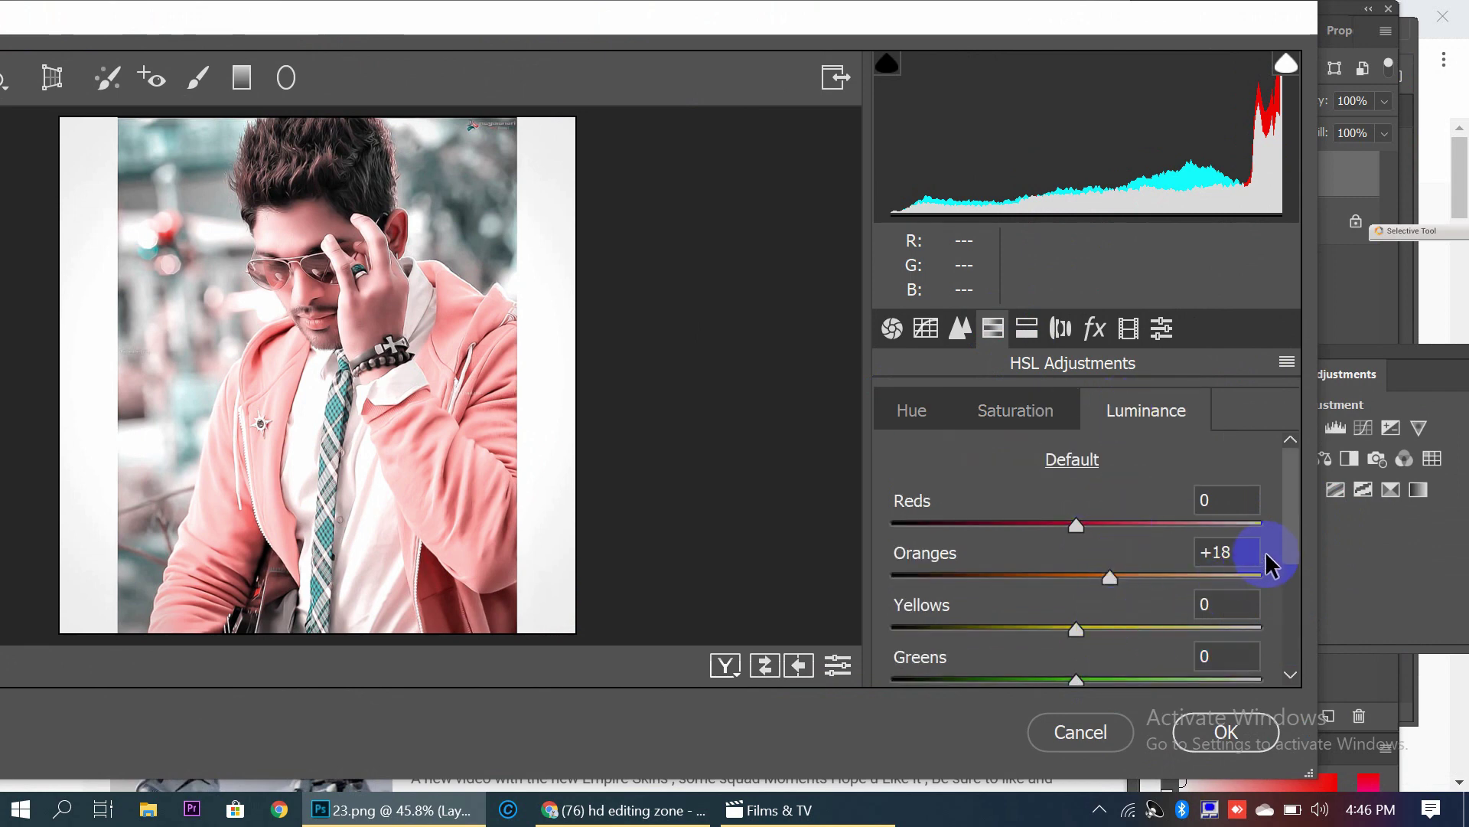
{"action": "left_click_drag", "start_coordinate": [1285, 545], "coordinate": [1295, 650]}
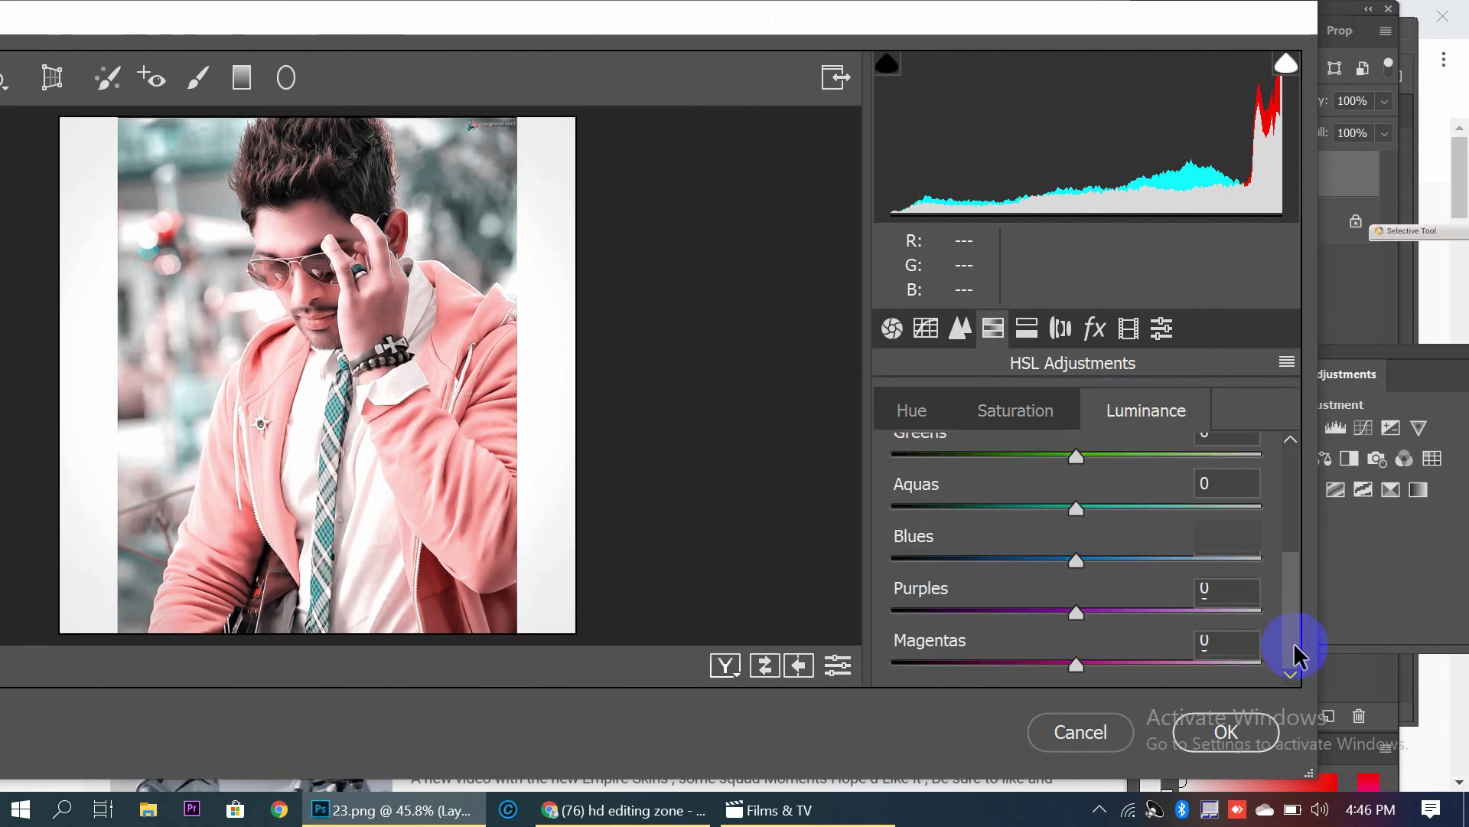
{"action": "mouse_move", "coordinate": [998, 663]}
{"action": "left_mouse_down"}
{"action": "mouse_move", "coordinate": [942, 665]}
{"action": "mouse_move", "coordinate": [1218, 642]}
{"action": "left_mouse_up"}
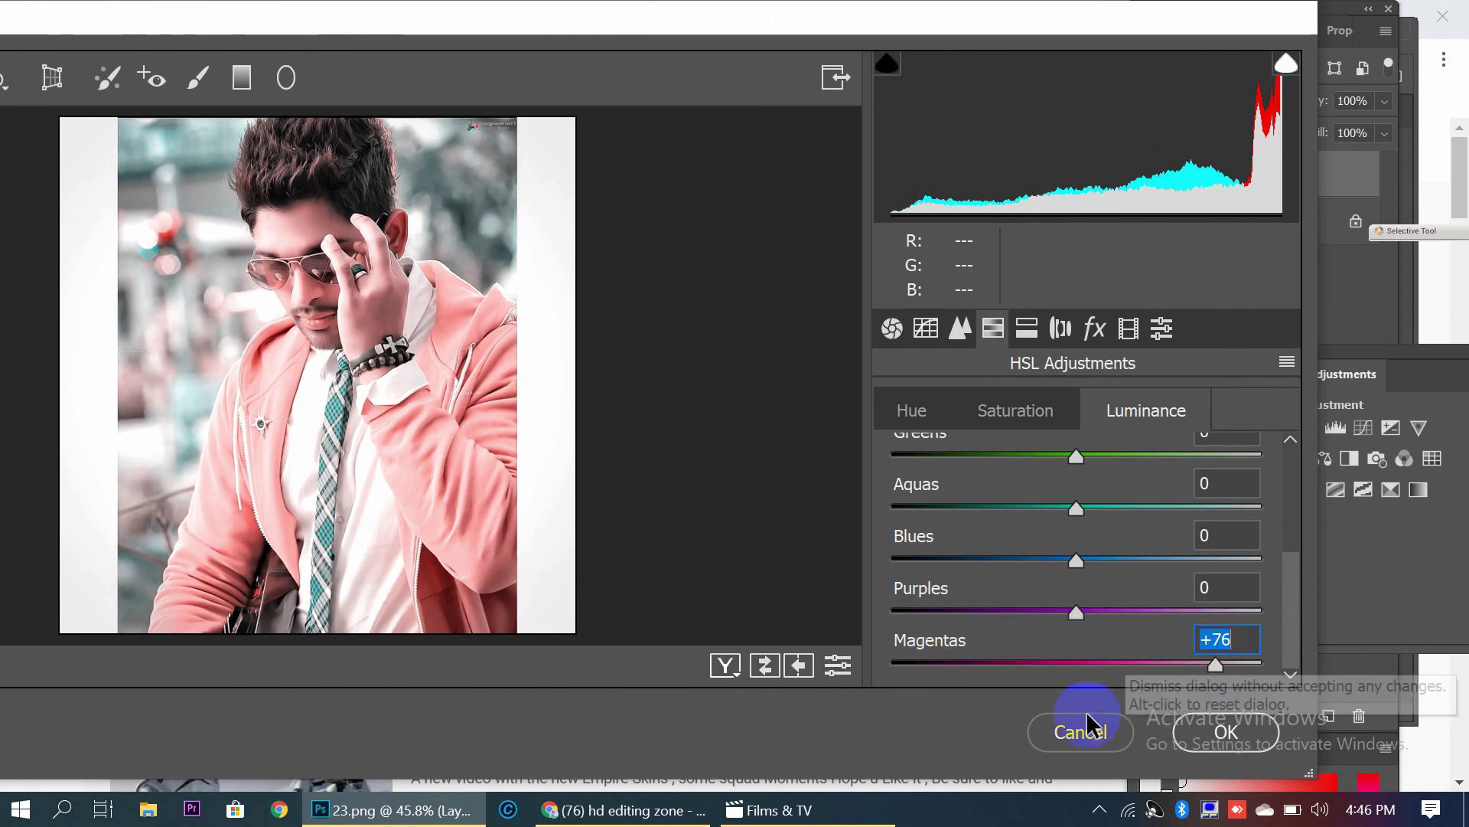
{"action": "left_click", "coordinate": [1081, 731]}
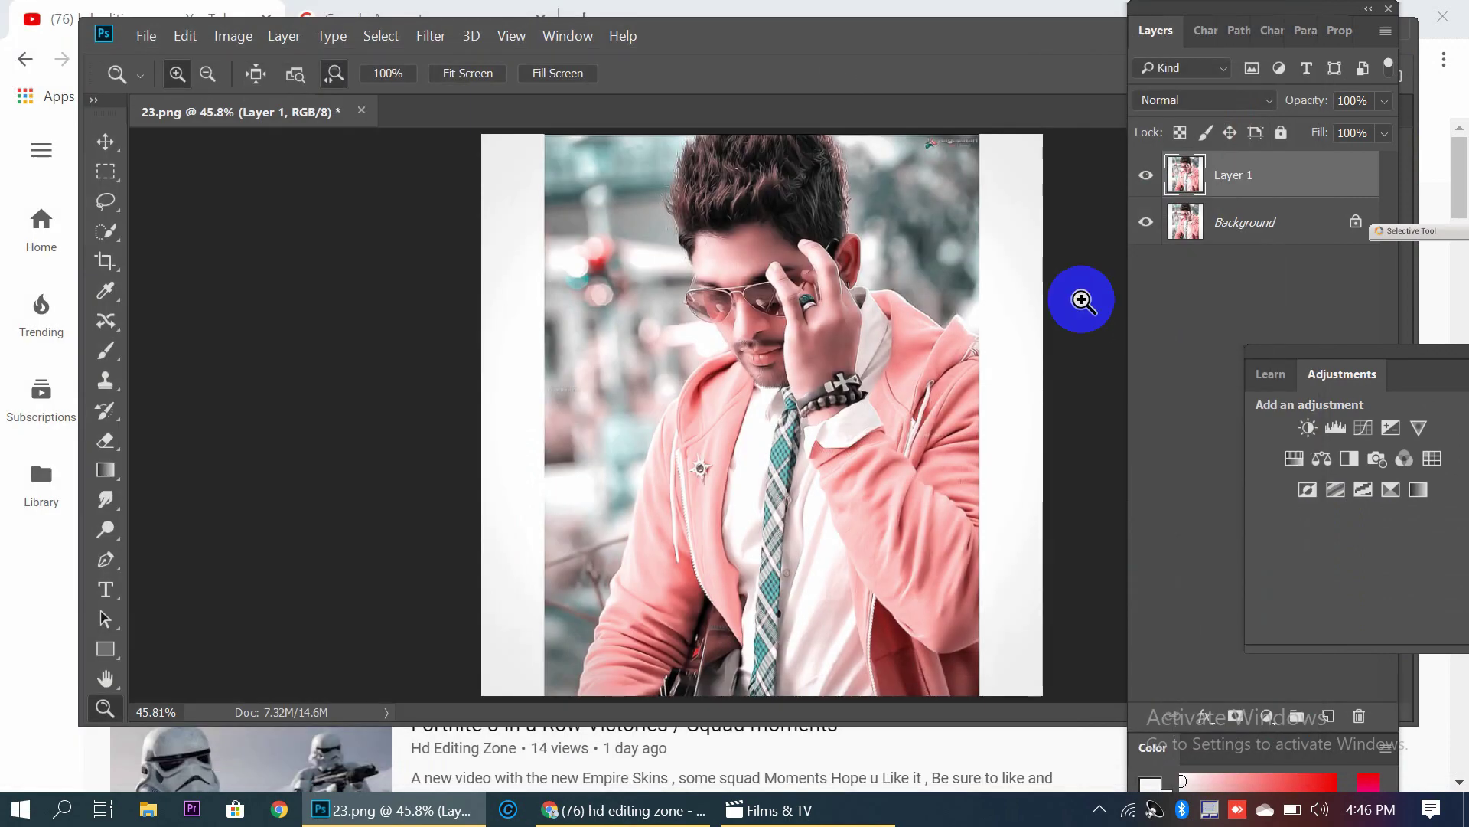
Apply Camera Raw's Natural preset from the Color presets group to Layer 1, after trying Vivid
{"action": "left_click", "coordinate": [428, 38]}
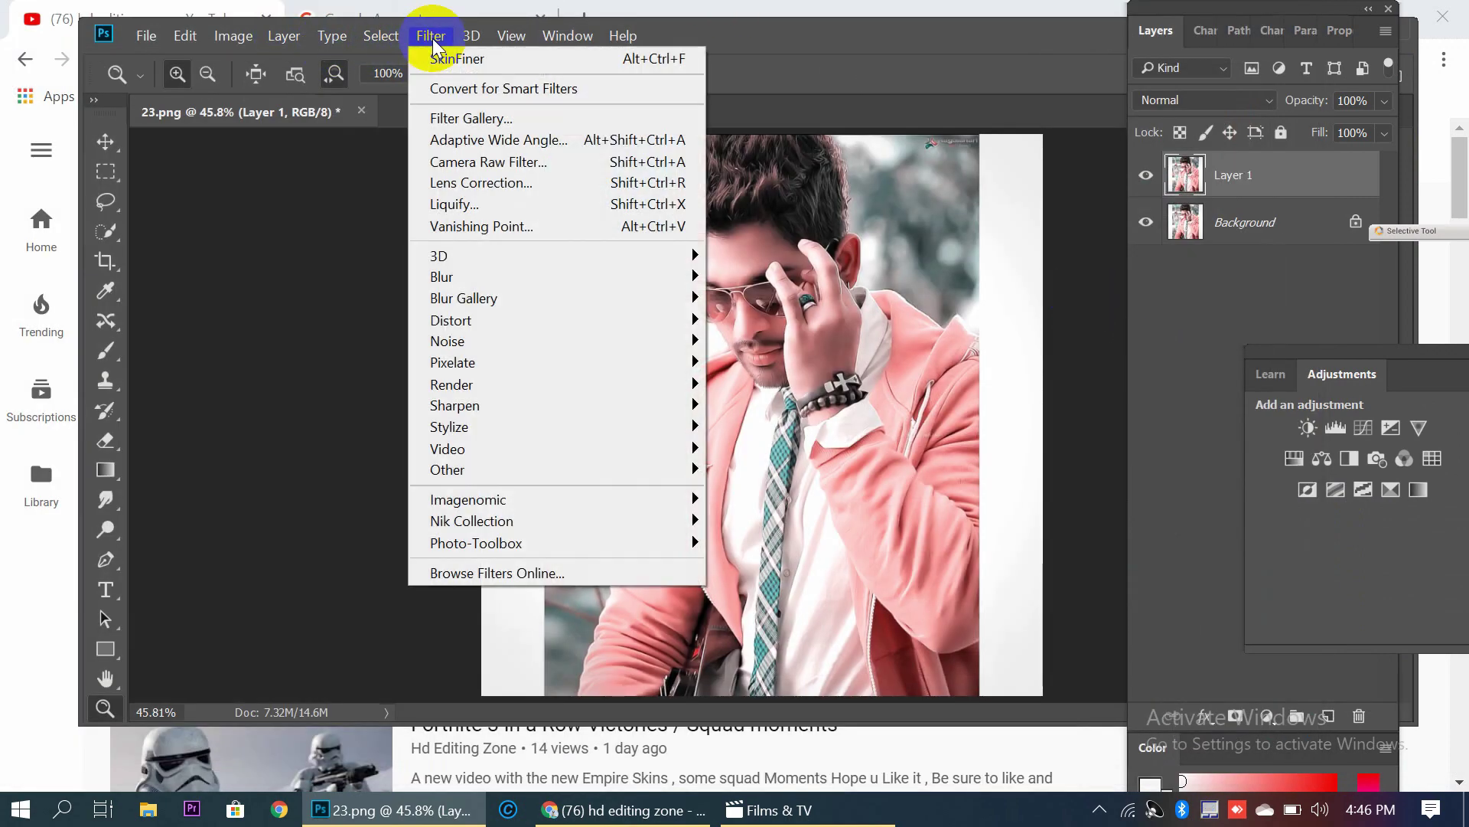
{"action": "left_click", "coordinate": [540, 162]}
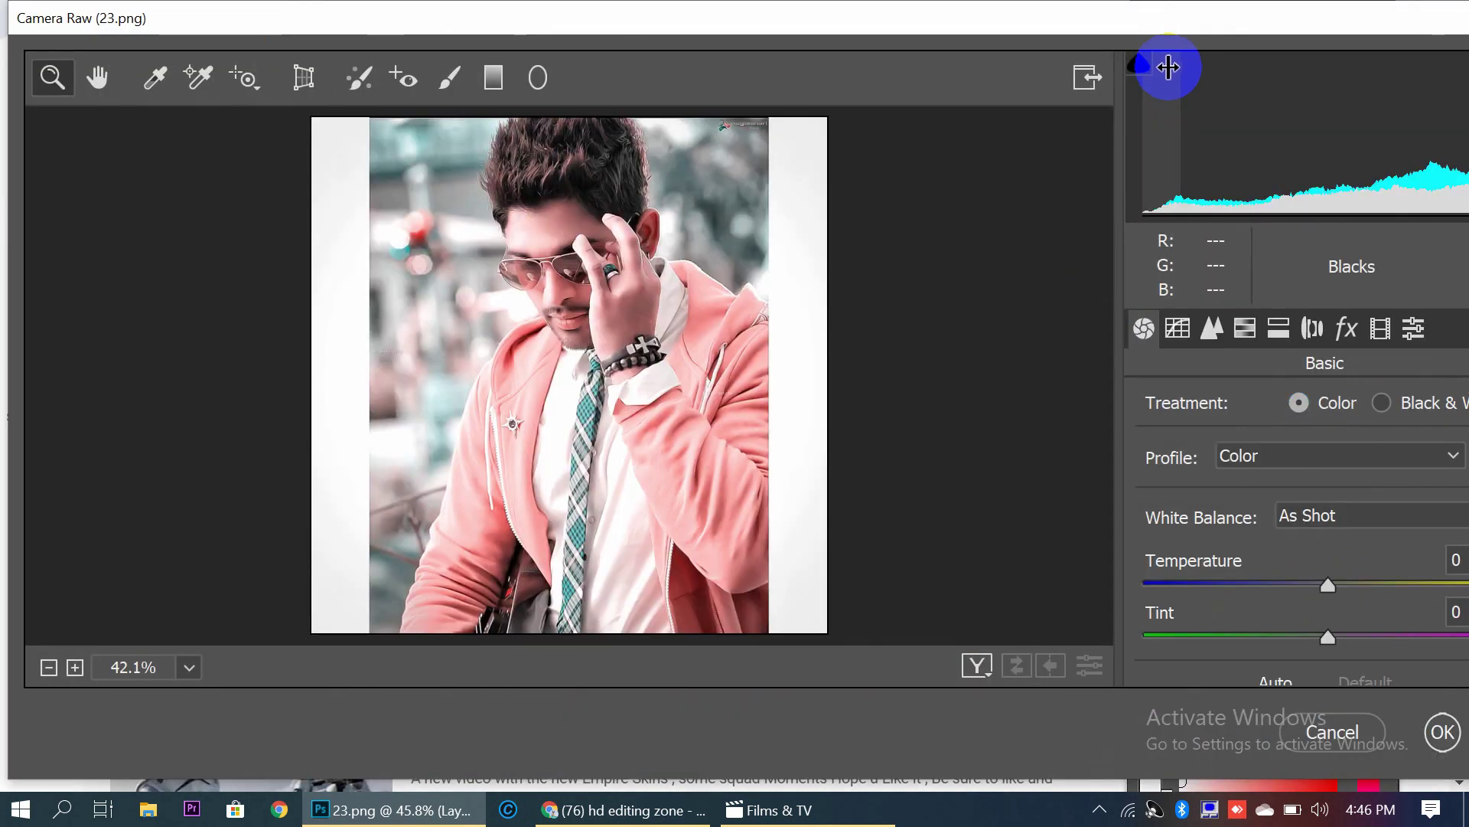
{"action": "left_click", "coordinate": [1413, 329]}
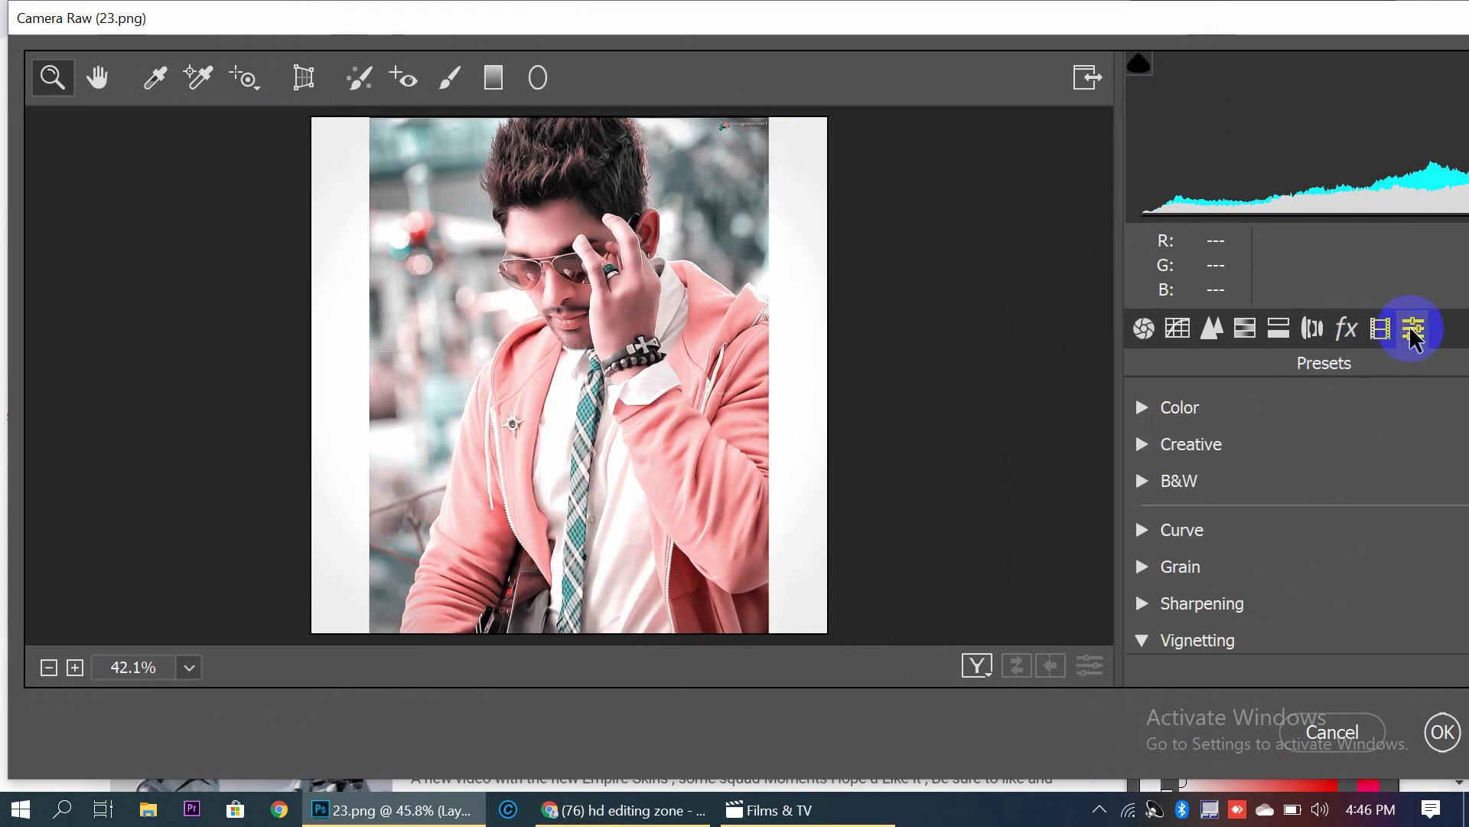
{"action": "left_click", "coordinate": [1379, 331]}
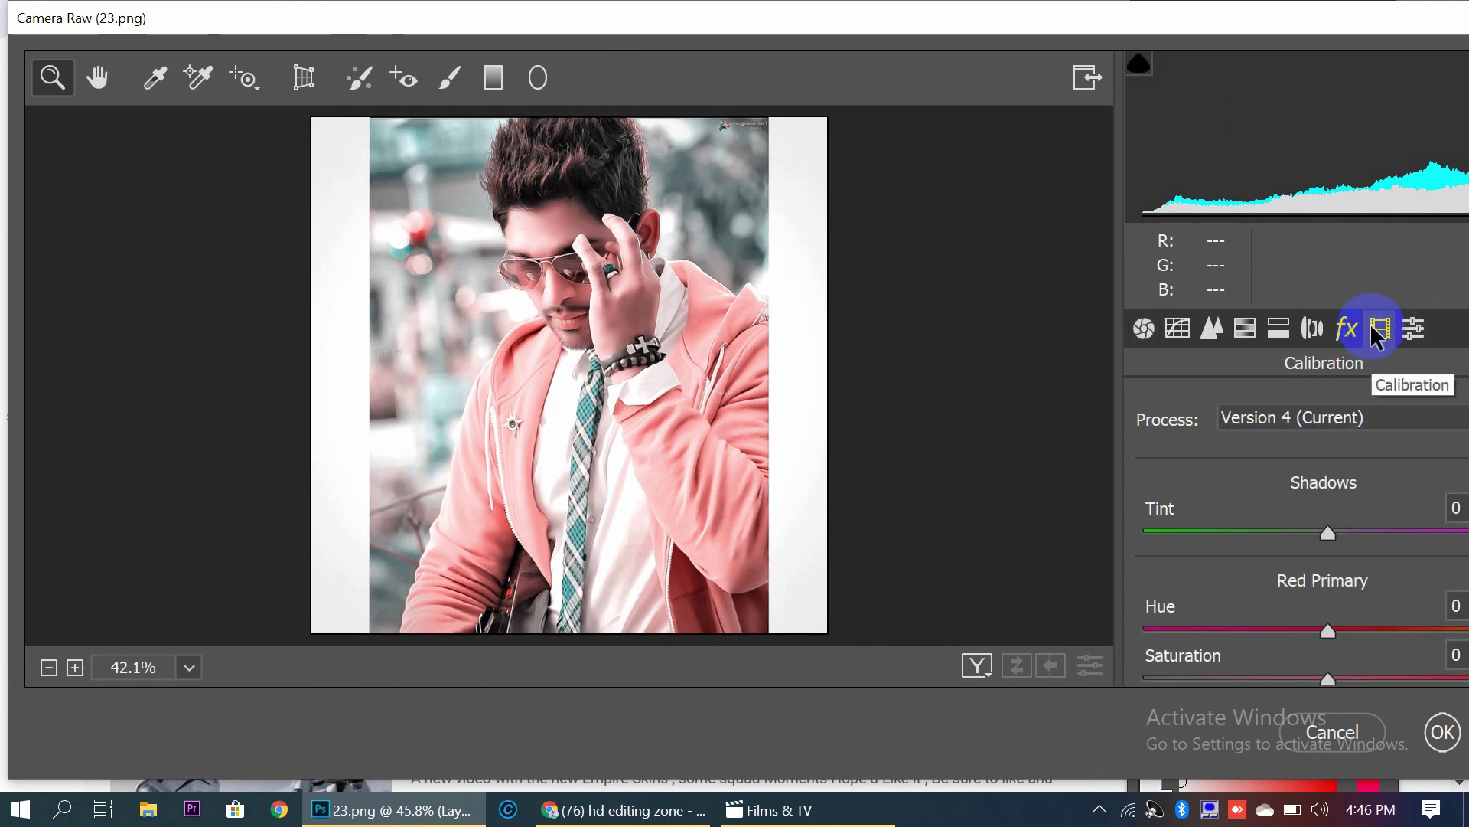
{"action": "left_click", "coordinate": [1413, 329]}
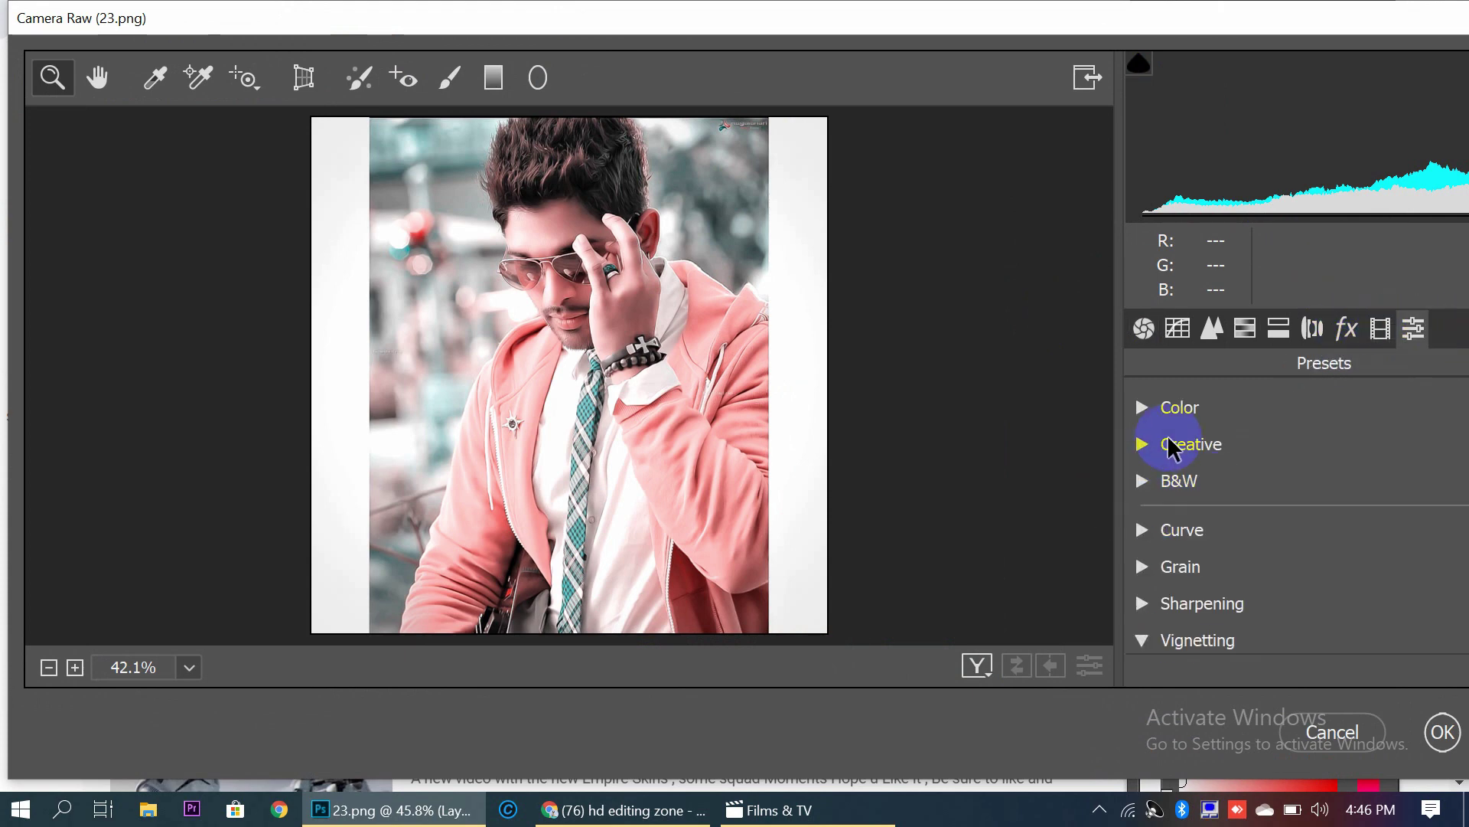
{"action": "left_click", "coordinate": [1176, 413]}
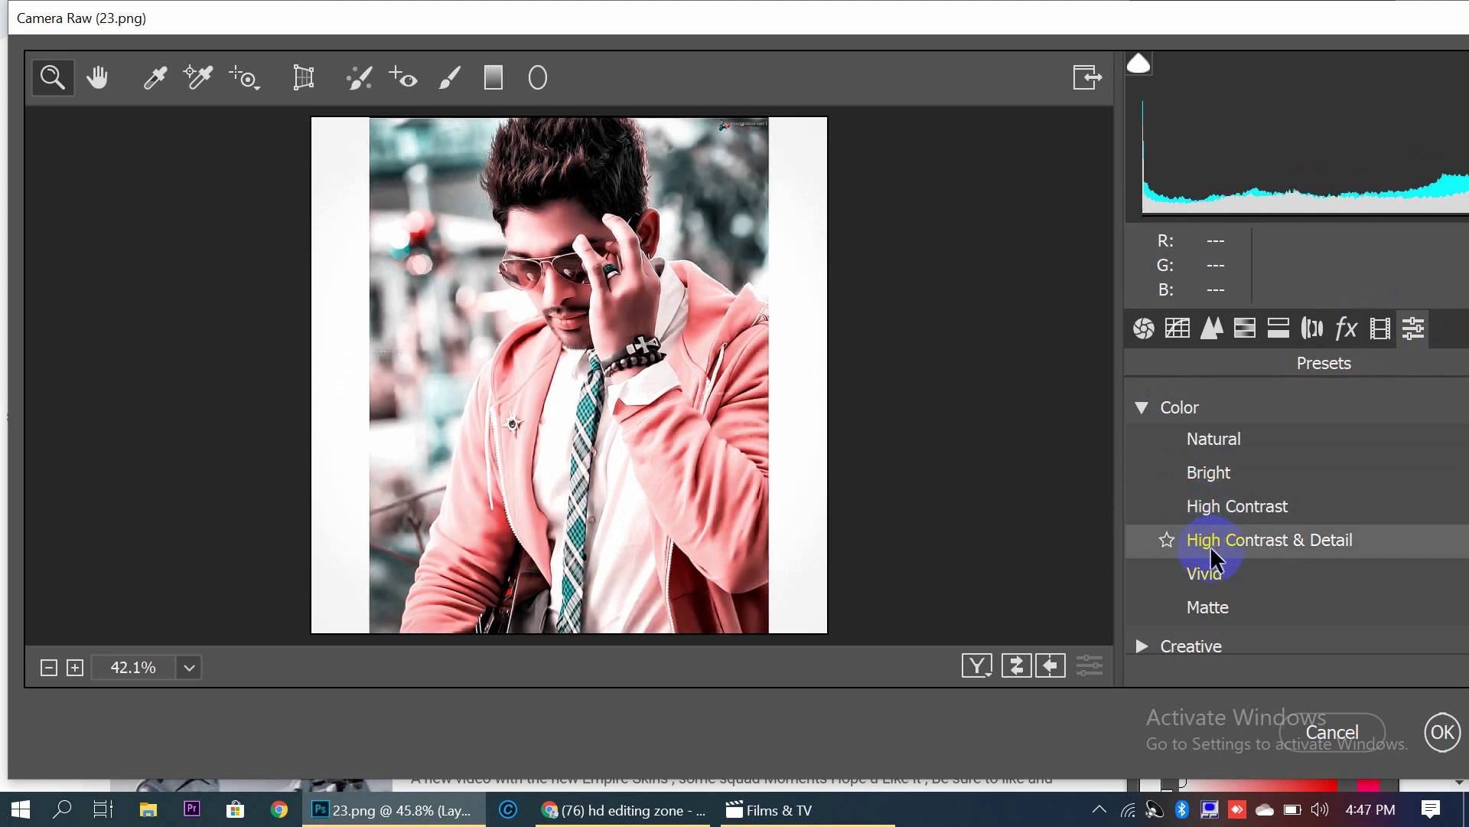
{"action": "left_click", "coordinate": [1209, 573]}
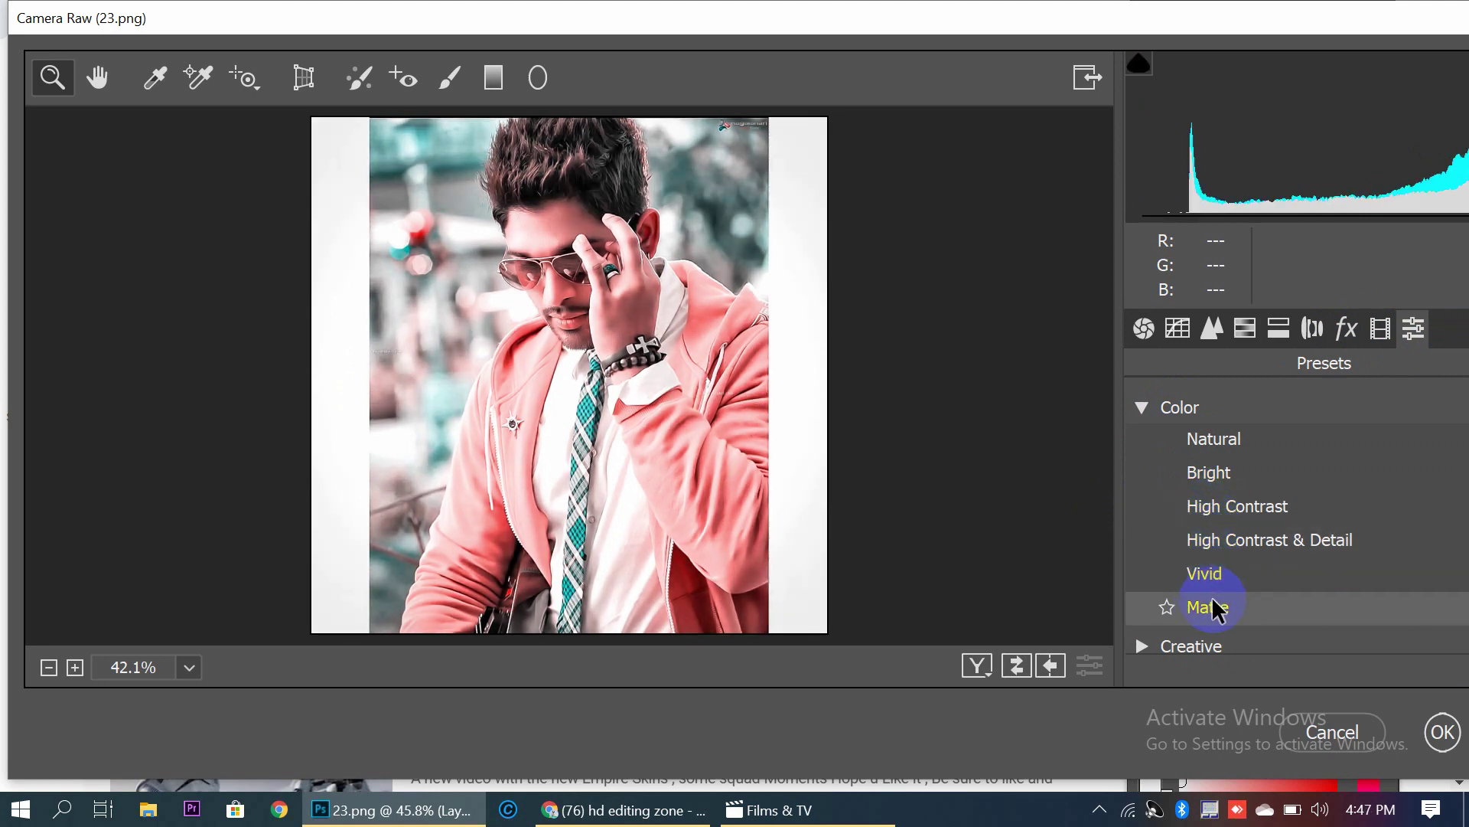
{"action": "left_click", "coordinate": [1204, 449]}
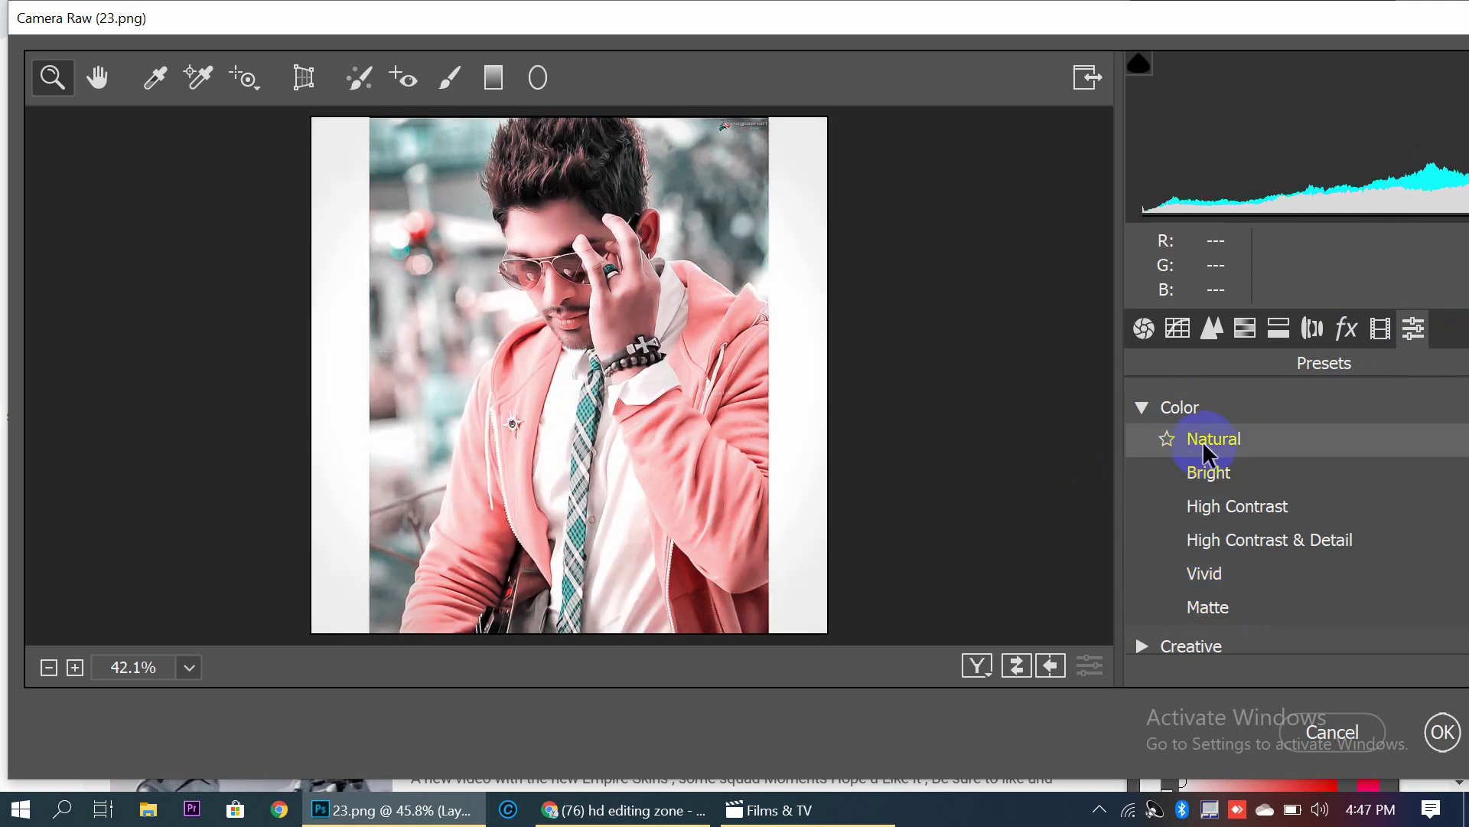
{"action": "left_click", "coordinate": [1204, 450]}
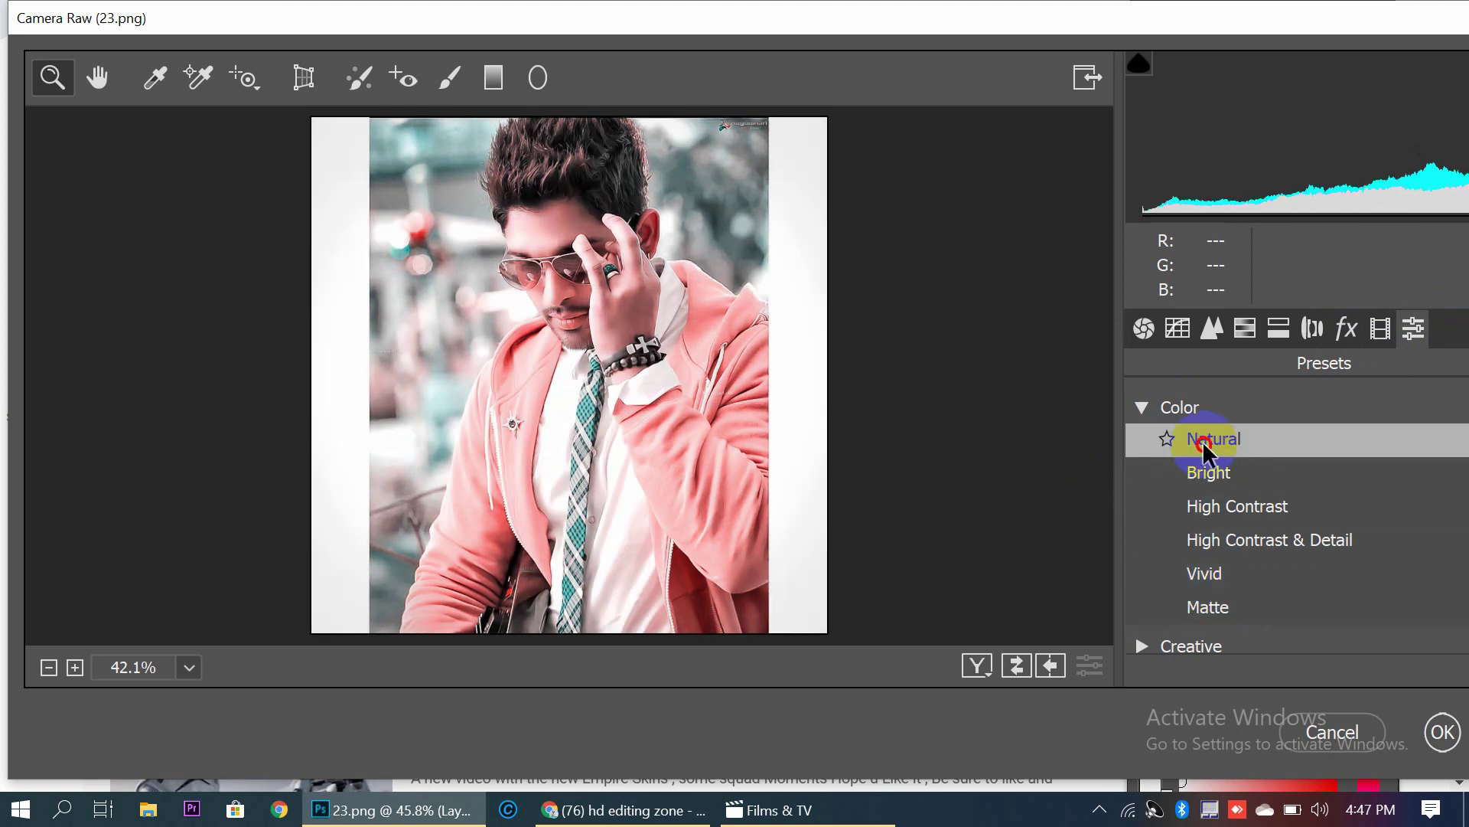
{"action": "left_click", "coordinate": [1442, 731]}
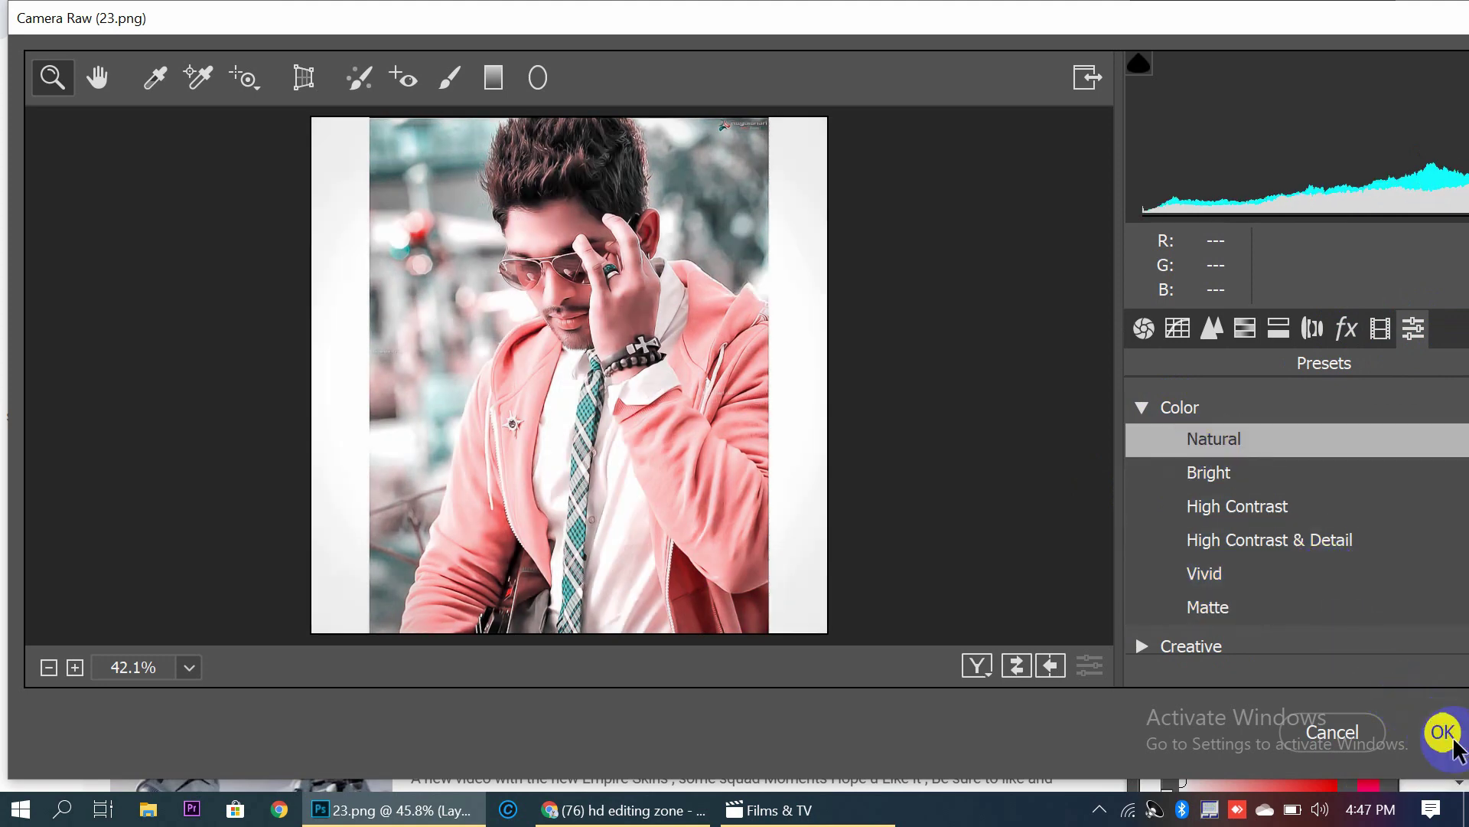
{"action": "left_click", "coordinate": [1419, 422]}
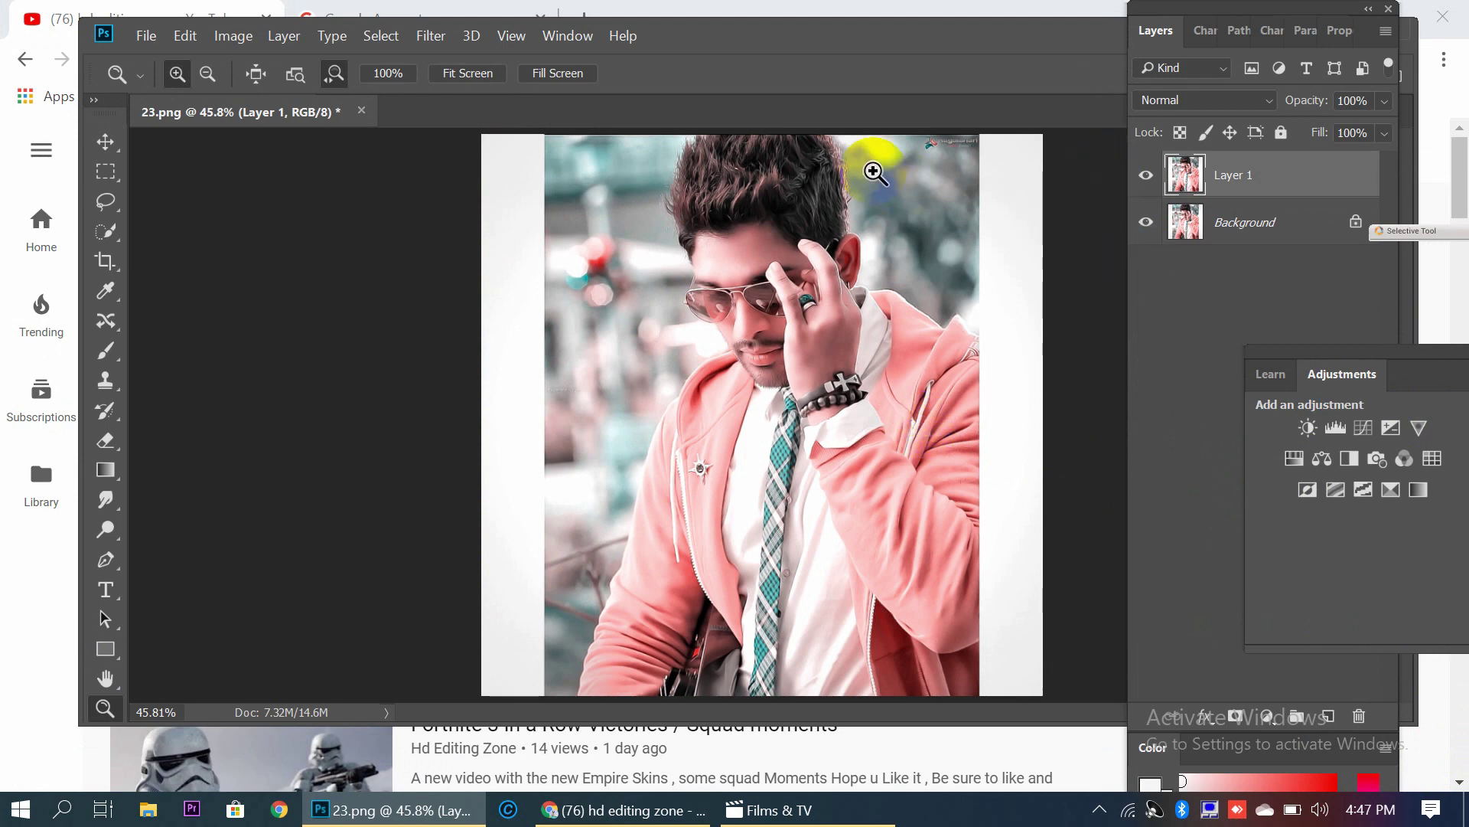
Start File > Save As for the graded portrait and expand the Save as type list
{"action": "left_click", "coordinate": [146, 43]}
{"action": "mouse_move", "coordinate": [180, 520]}
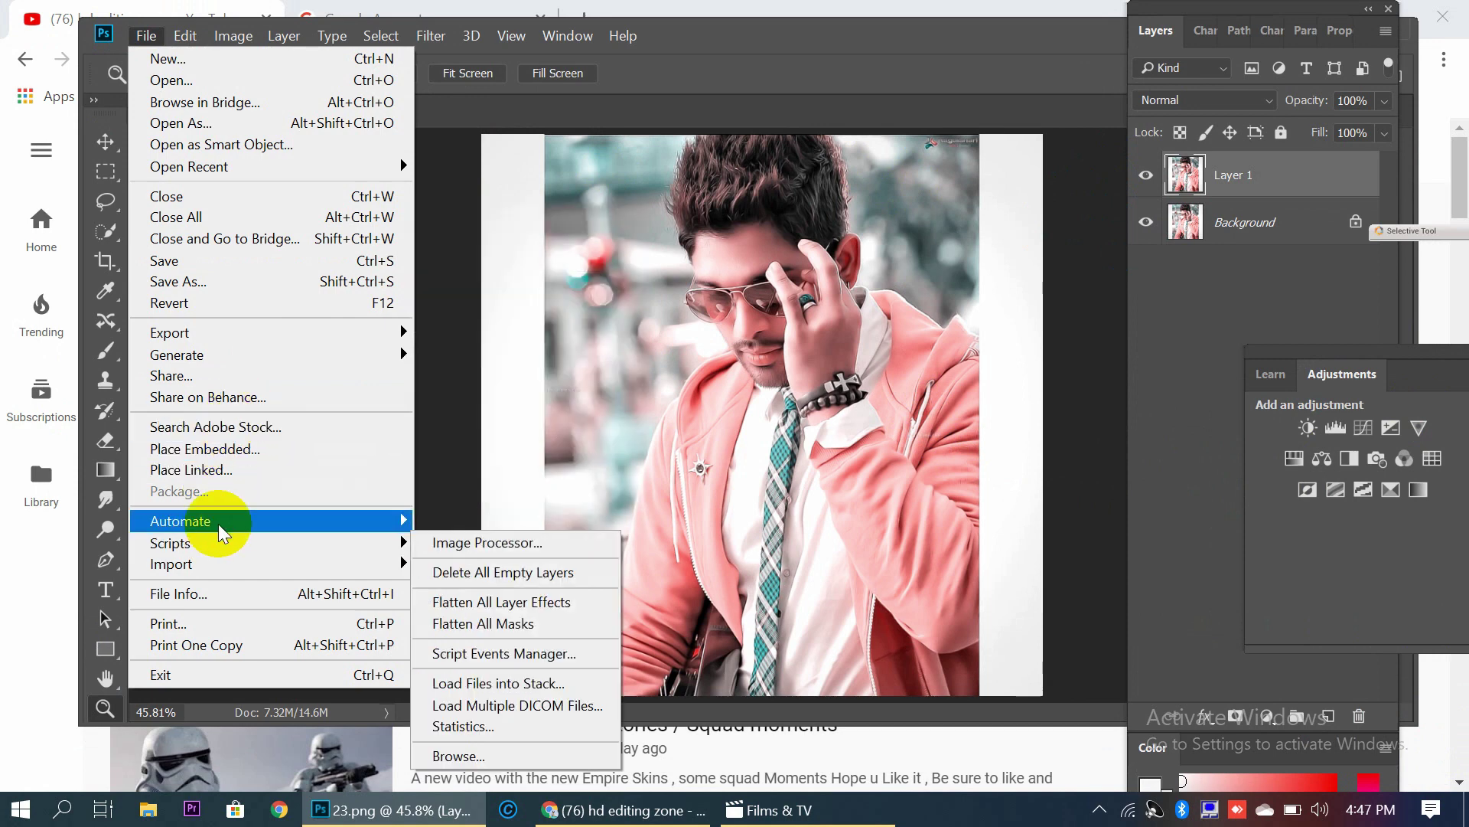
{"action": "left_click", "coordinate": [256, 285]}
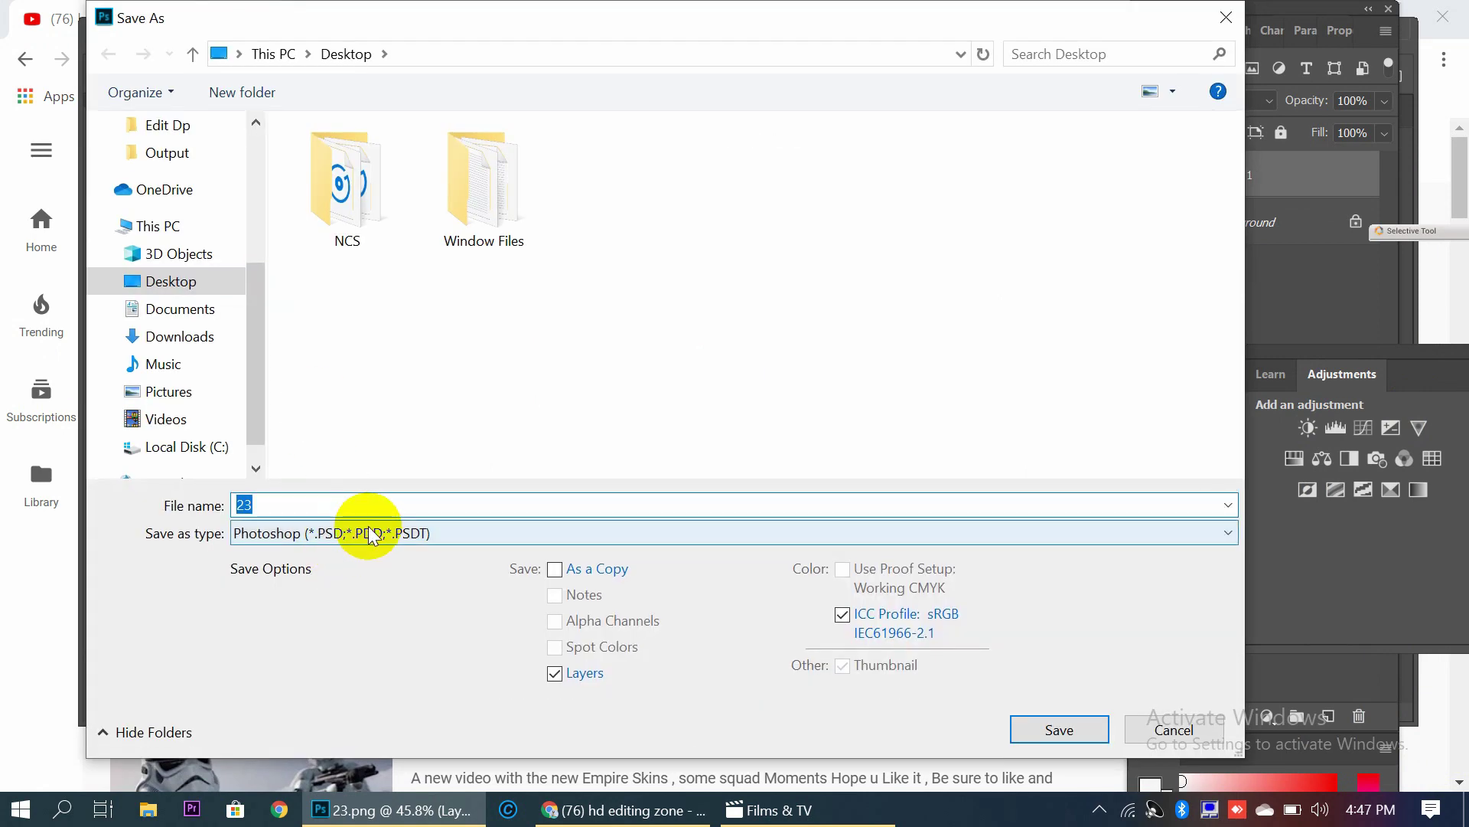
{"action": "left_click", "coordinate": [368, 534]}
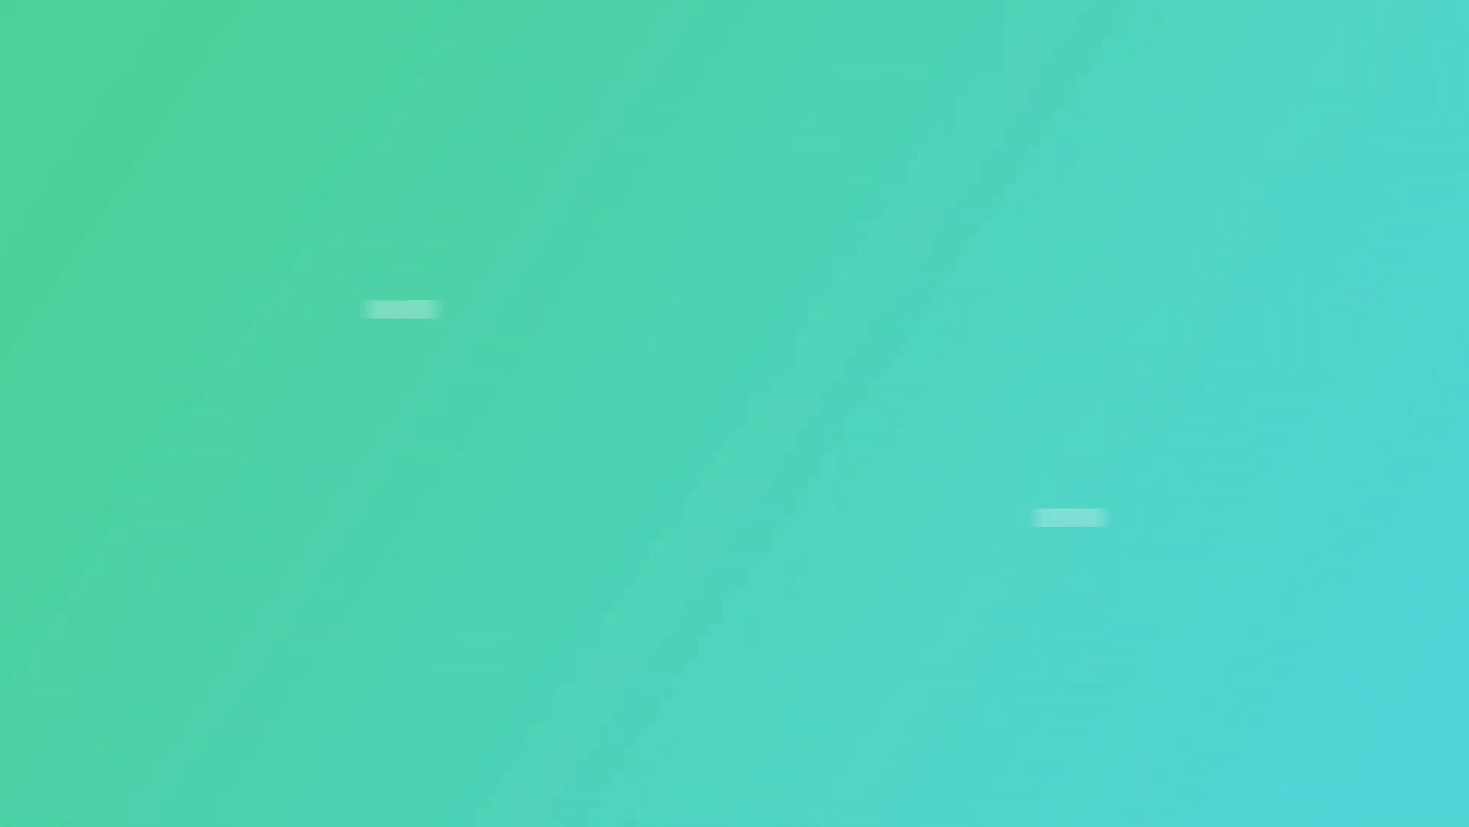